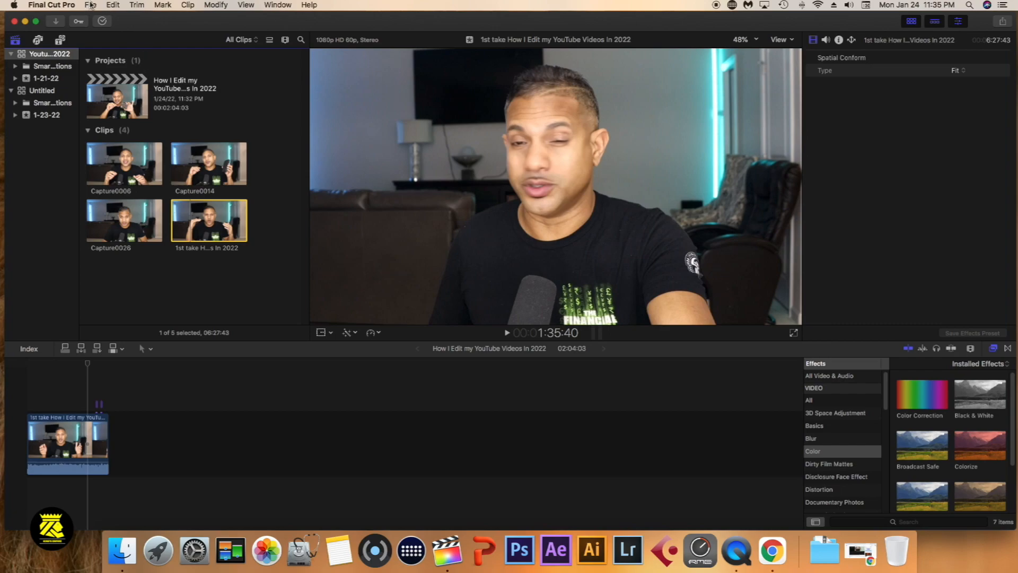
Create a project named test in event 1-21-22 with 1080p HD video at 1920x1080, 60p, and stereo 48kHz audio
click(91, 5)
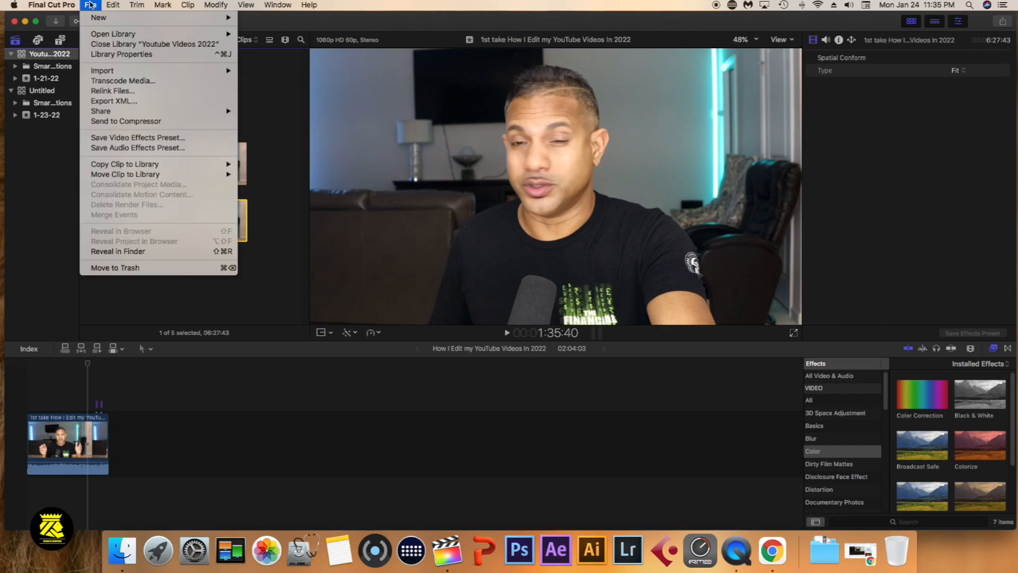
mouse_move(228, 20)
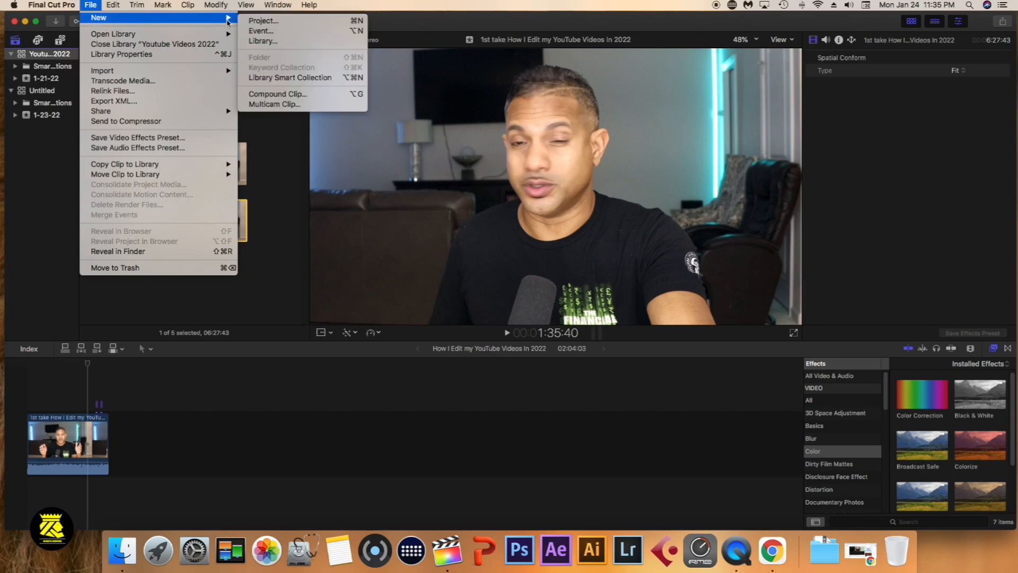
click(271, 22)
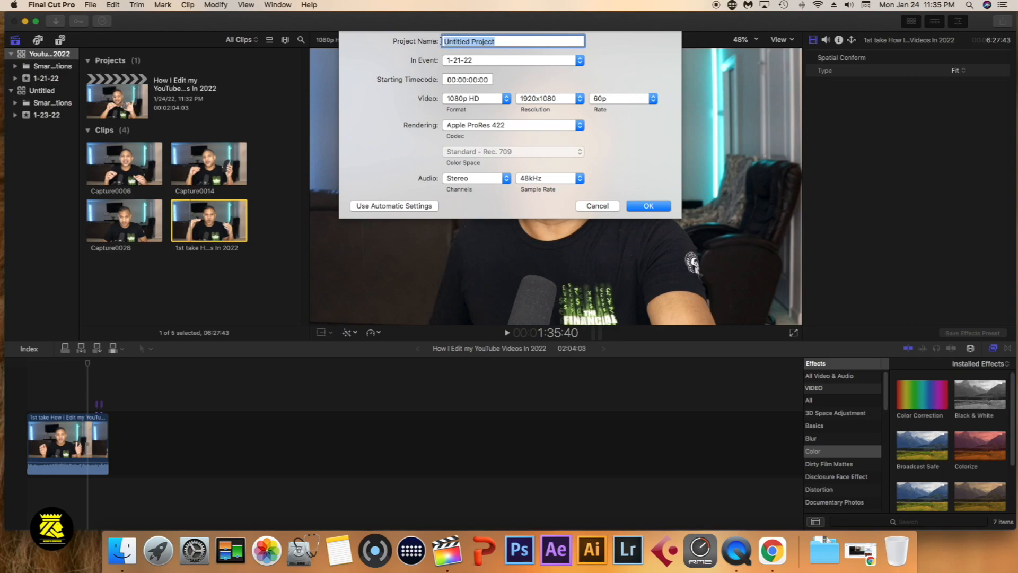
text(test)
click(609, 100)
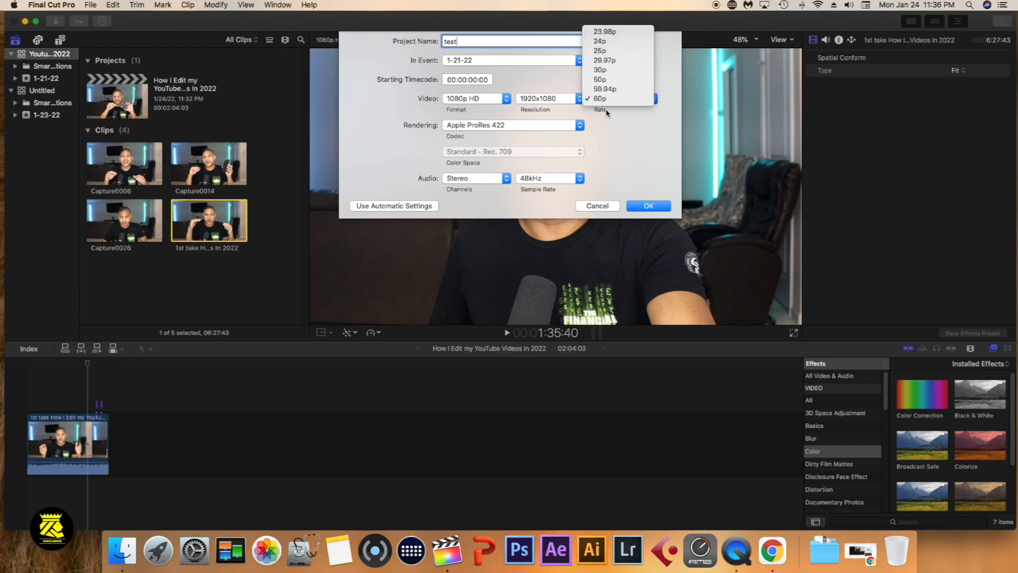
click(615, 139)
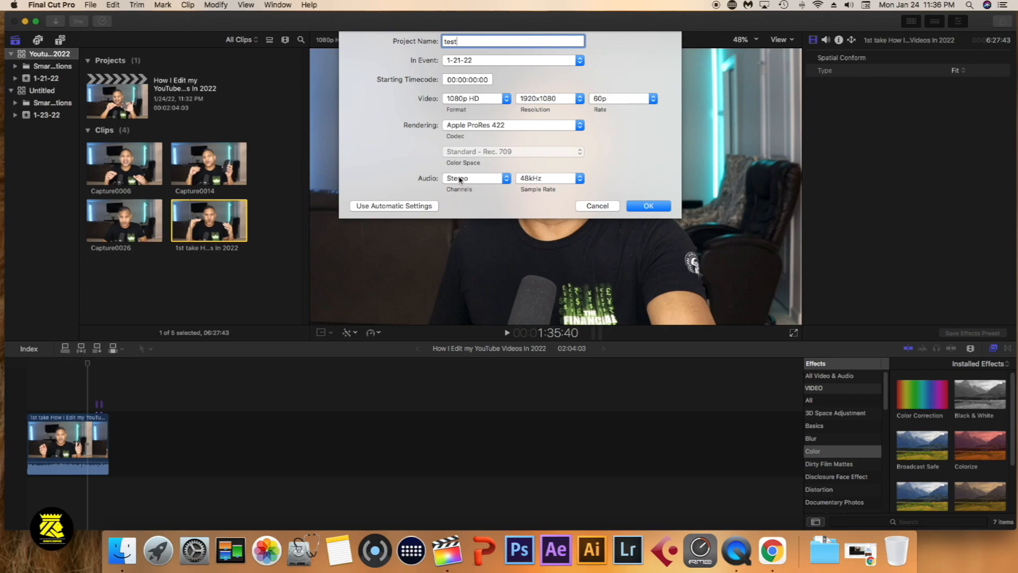
click(535, 184)
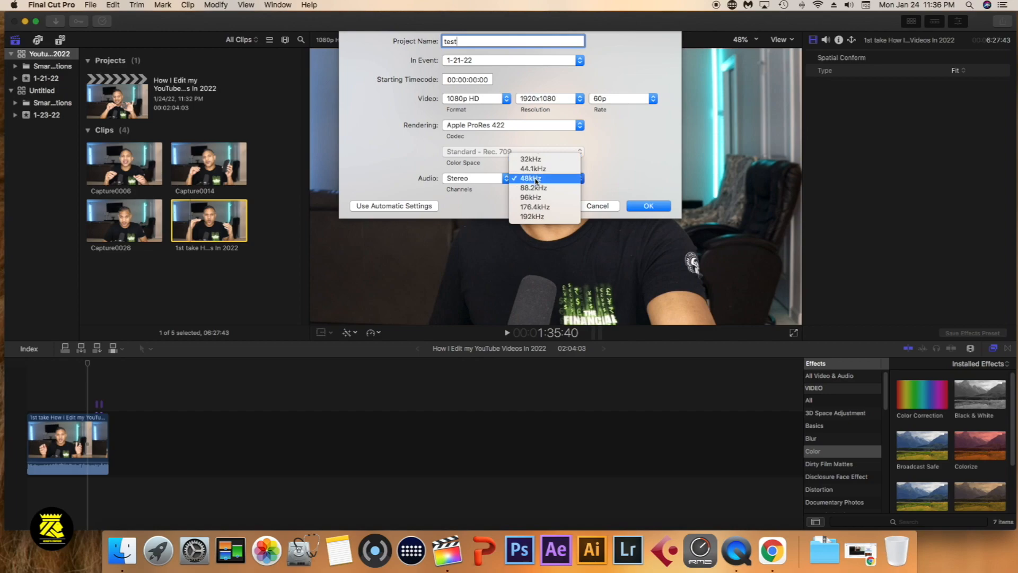
click(624, 187)
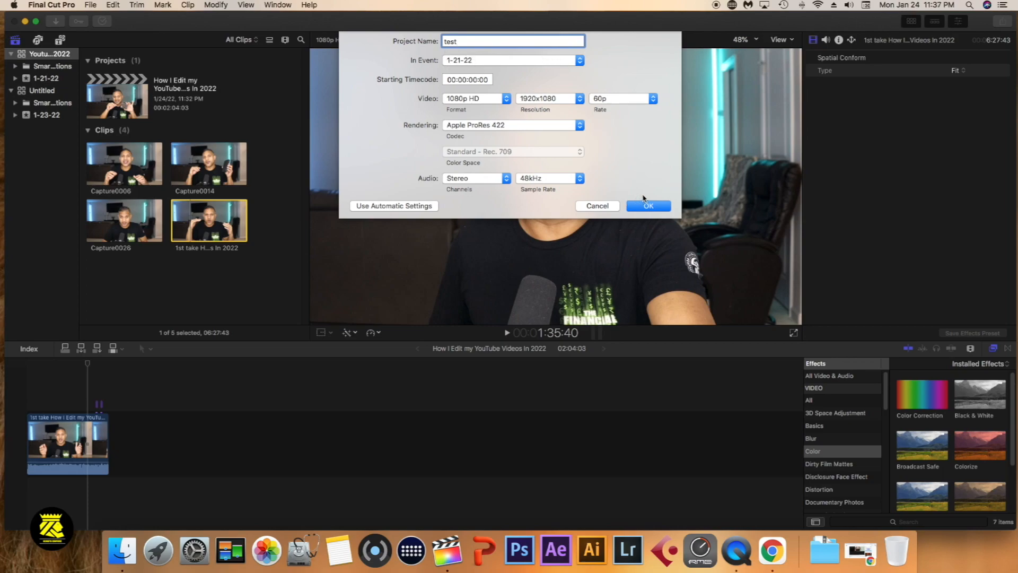
click(642, 205)
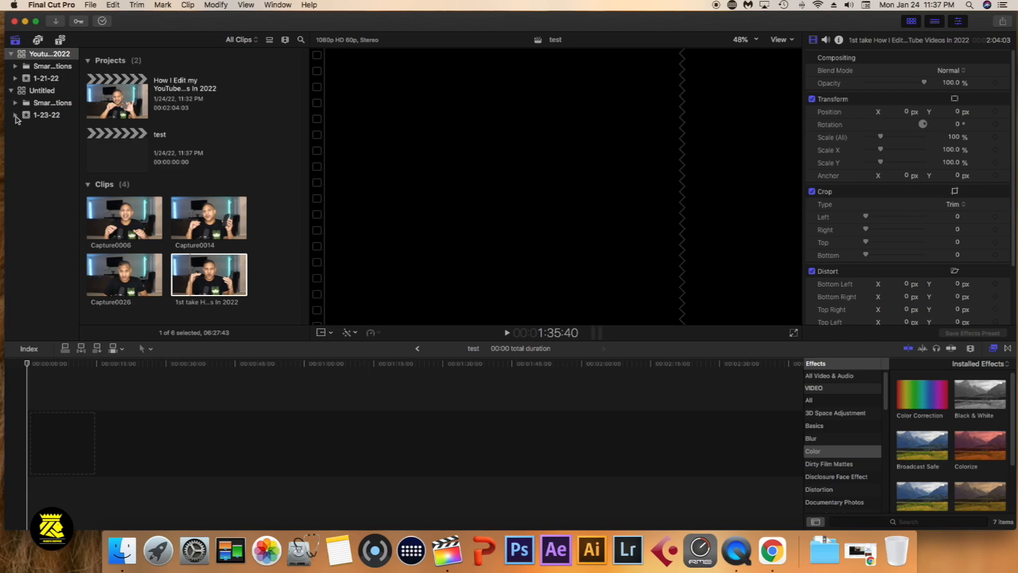
Start a media import for event 1-23-22 and select Capture0002.mov on the UNTITLED device
click(46, 117)
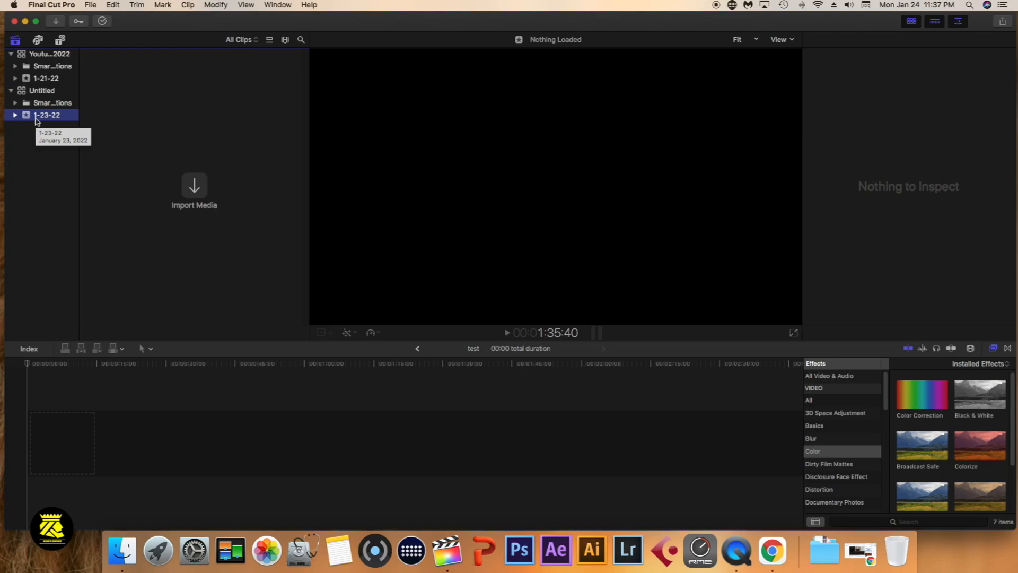
click(193, 187)
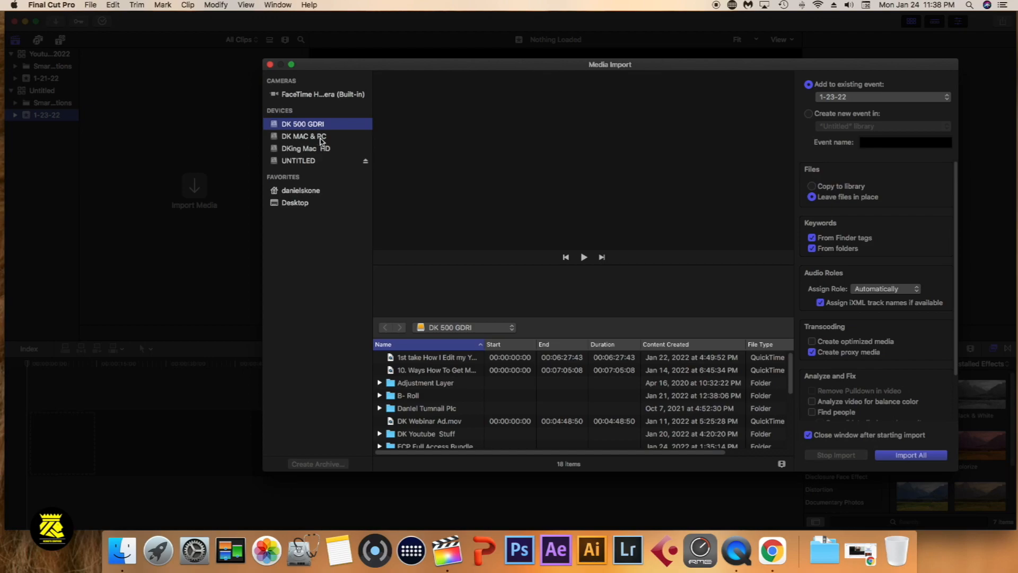
click(288, 165)
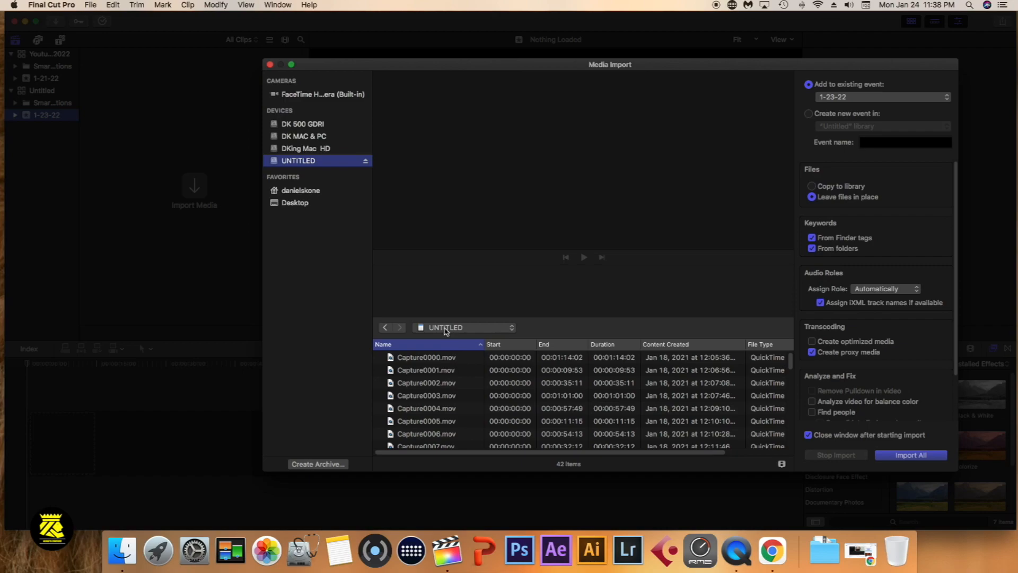
click(426, 358)
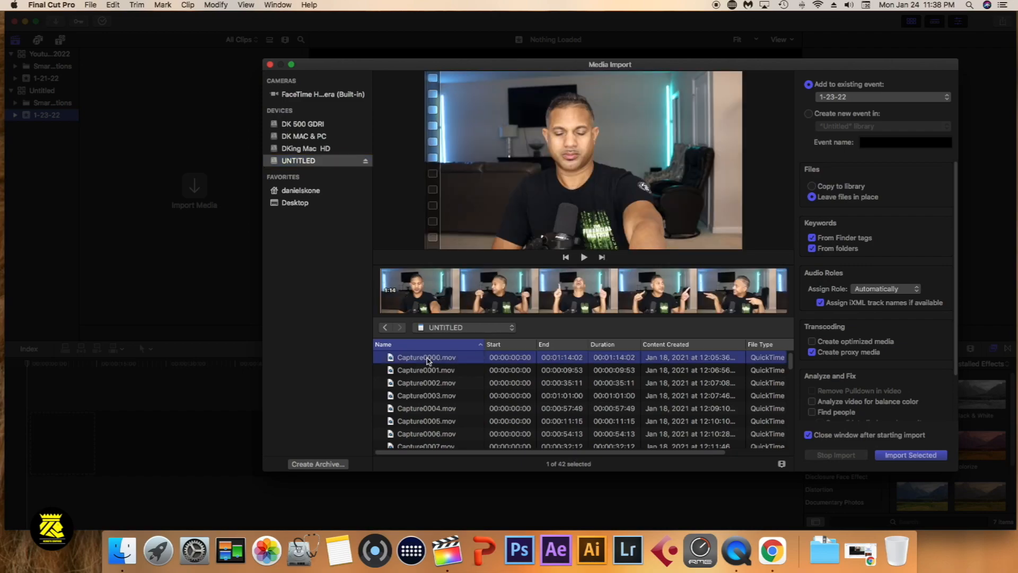
click(430, 371)
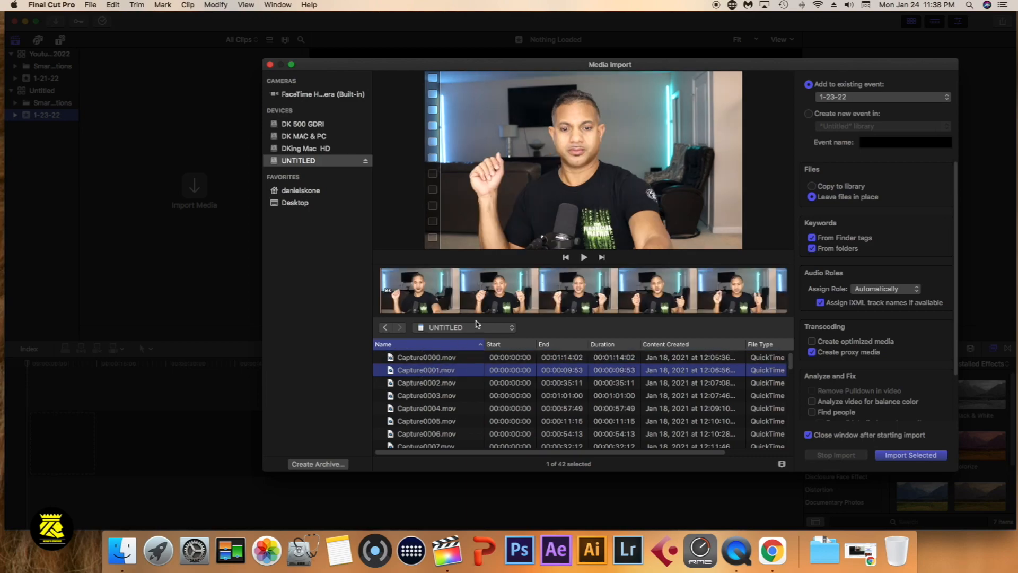
click(443, 384)
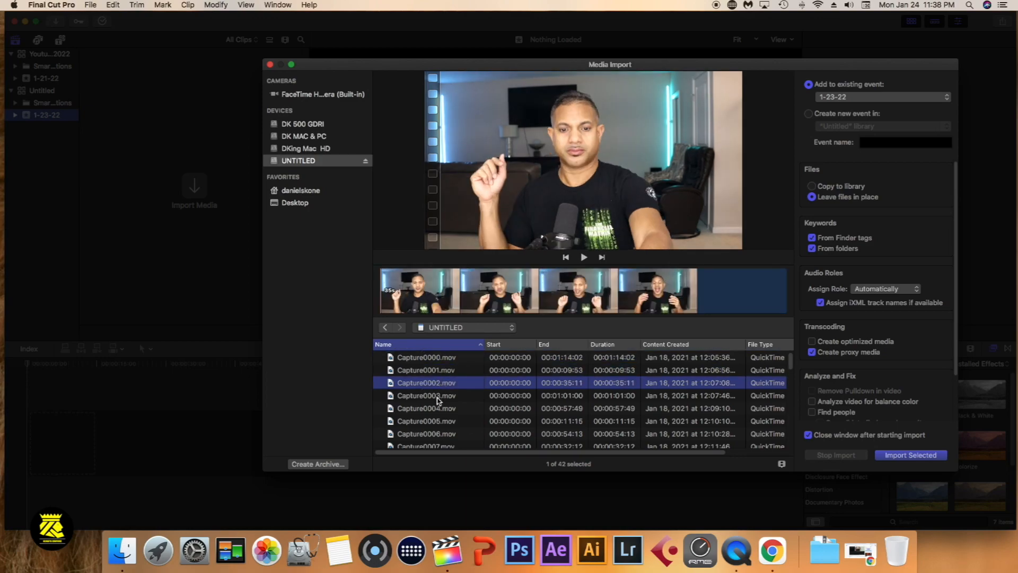
scroll(440, 414, down, 2)
scroll(441, 414, up, 2)
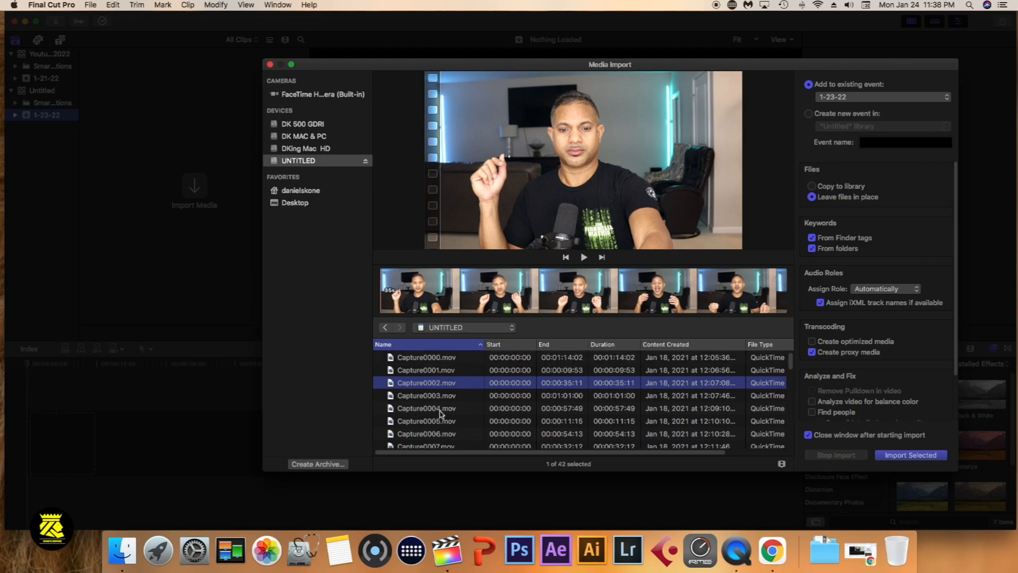
scroll(440, 414, down, 3)
scroll(440, 413, up, 2)
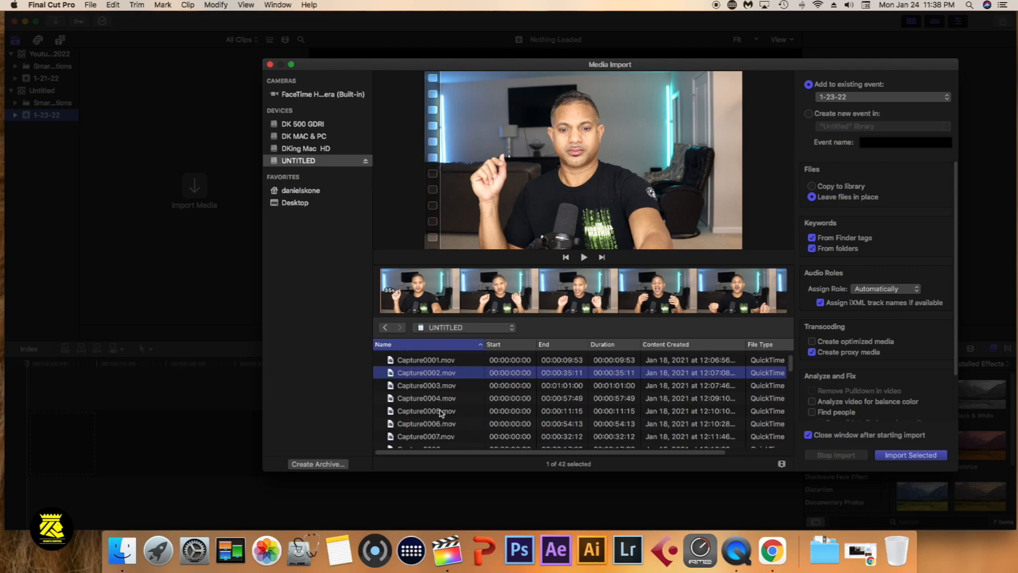
scroll(441, 414, up, 1)
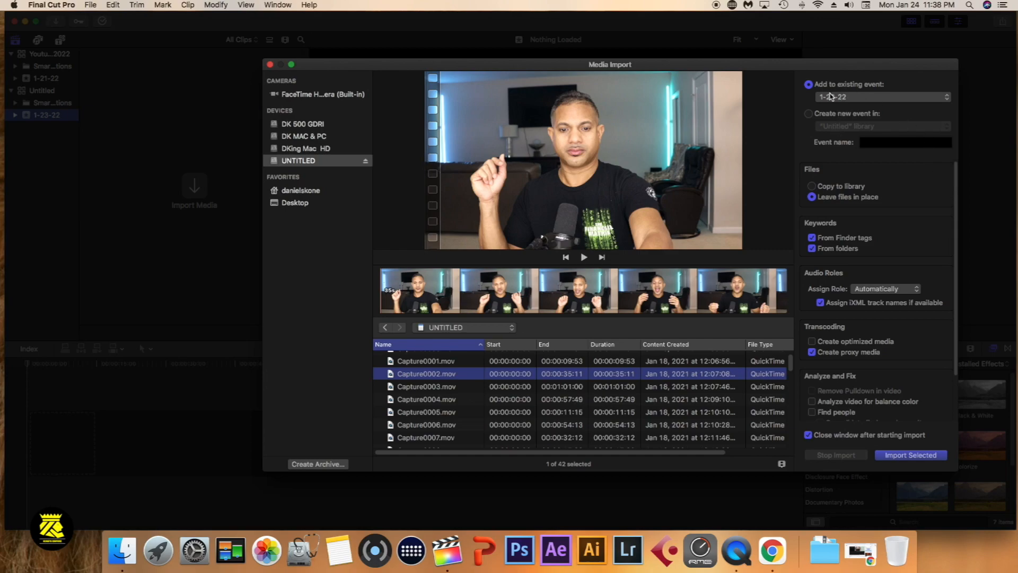
Import the selected Capture0002.mov into the existing event 1-23-22, leaving files in place and creating proxy media
click(890, 97)
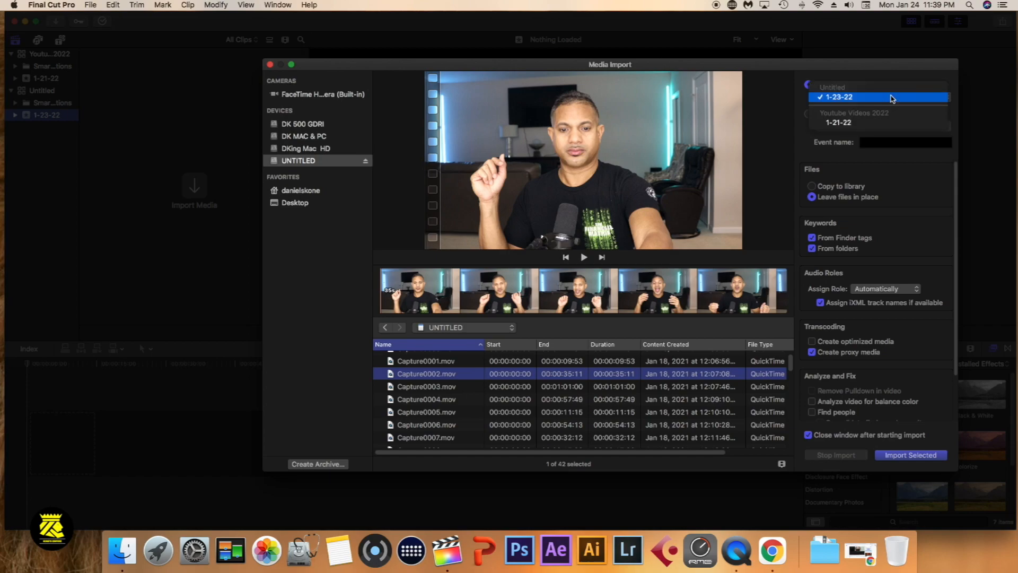
click(866, 76)
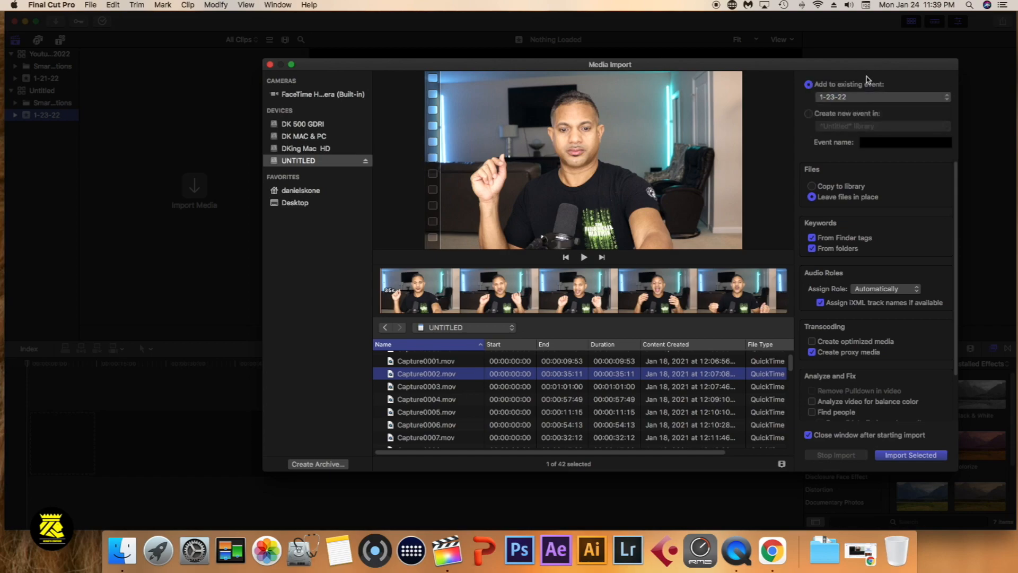
click(809, 114)
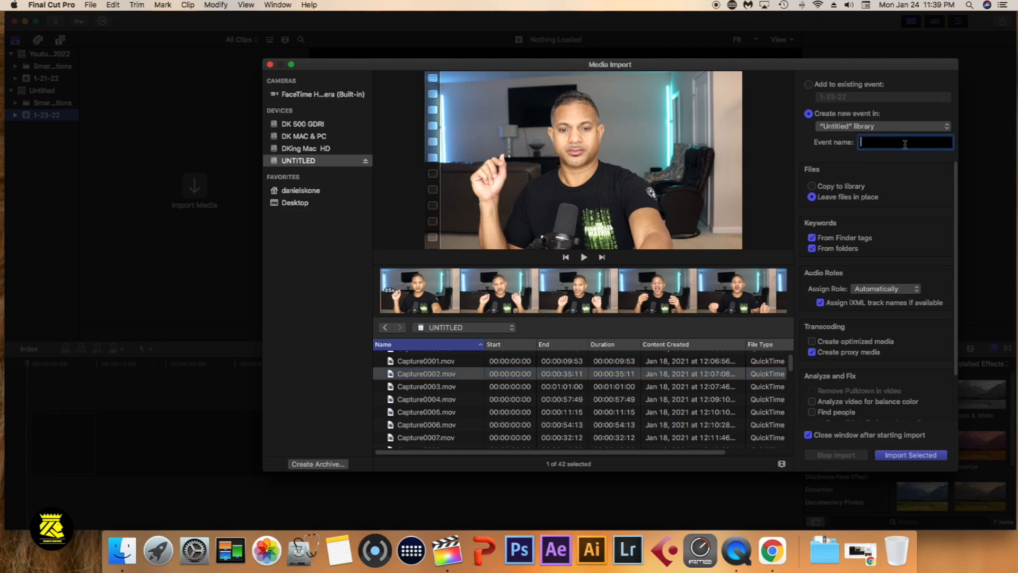
click(809, 84)
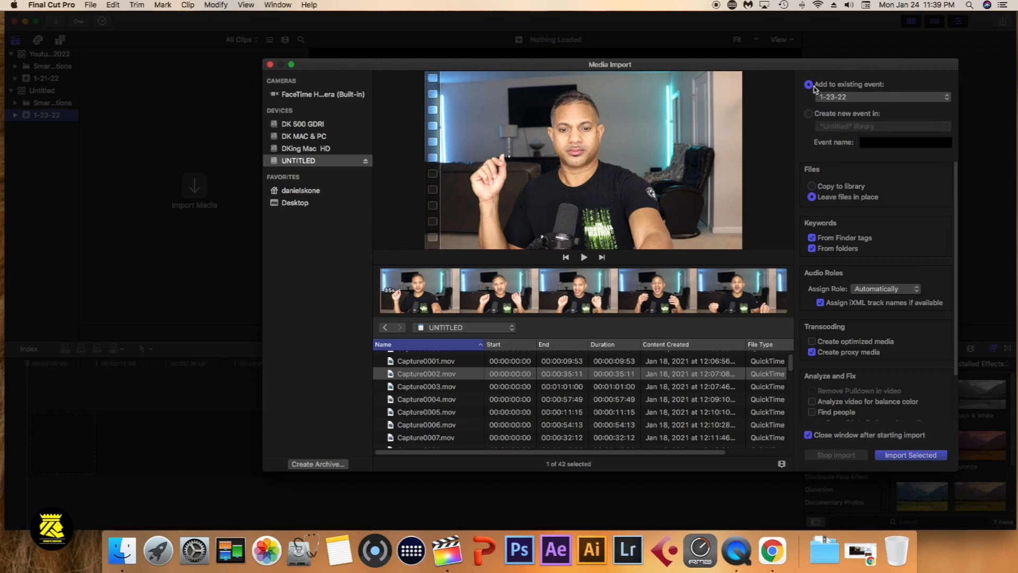
click(814, 187)
click(813, 198)
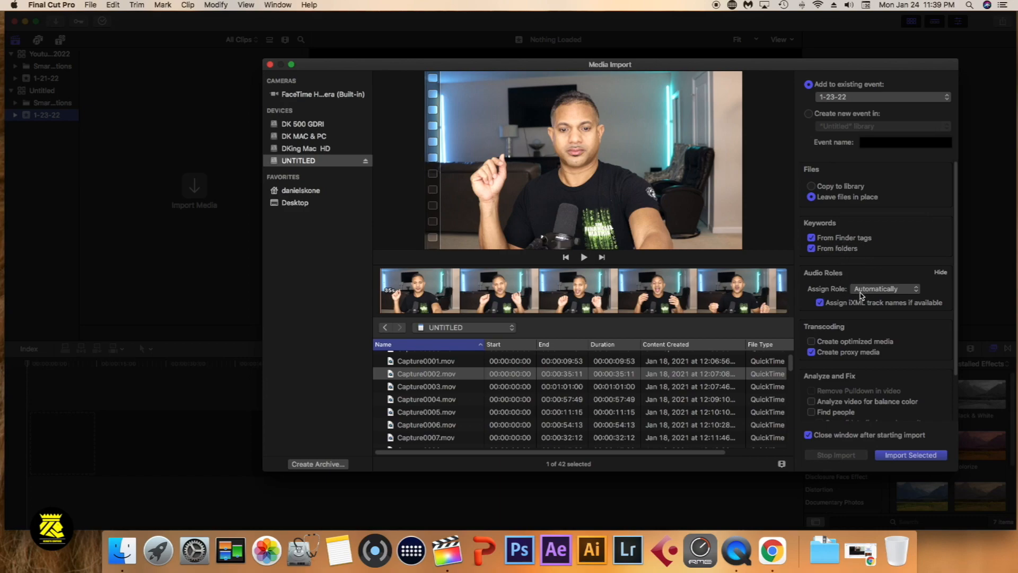
scroll(861, 294, down, 2)
scroll(861, 295, down, 2)
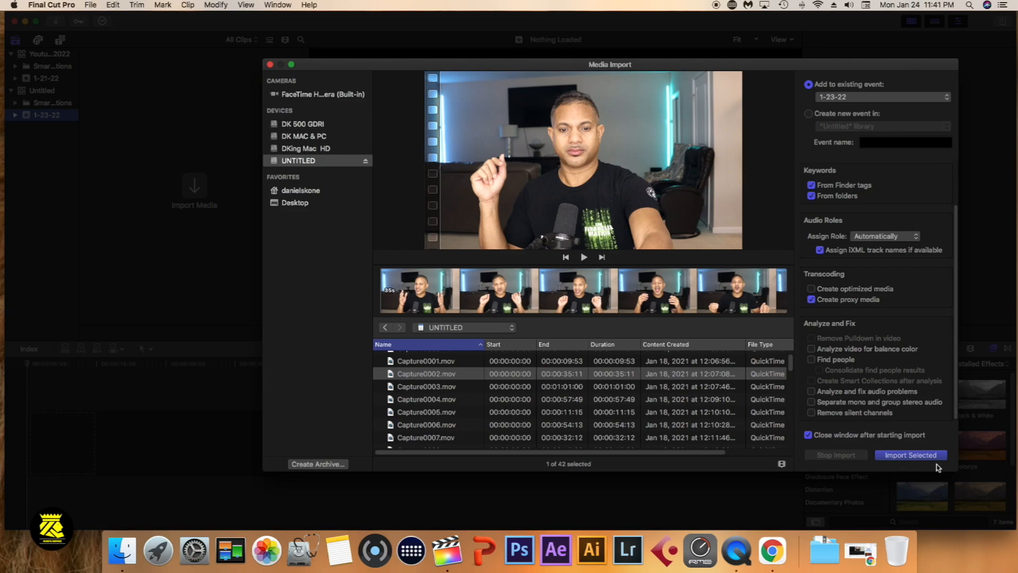
click(918, 458)
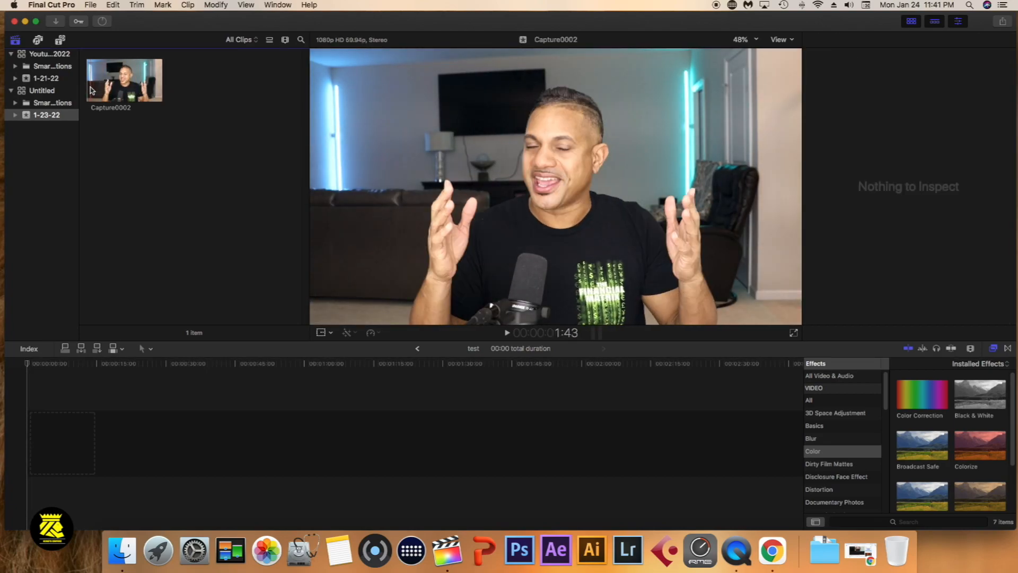
Mark a range in Capture0002 from about 11:43 to 20:29, append it to the test timeline, and accept copying between libraries
click(91, 90)
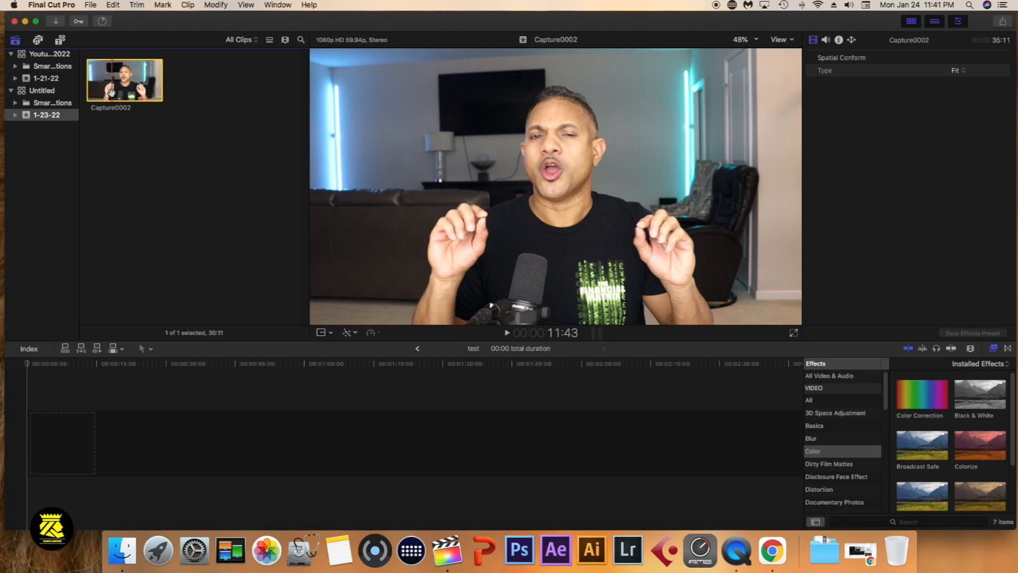
key(i)
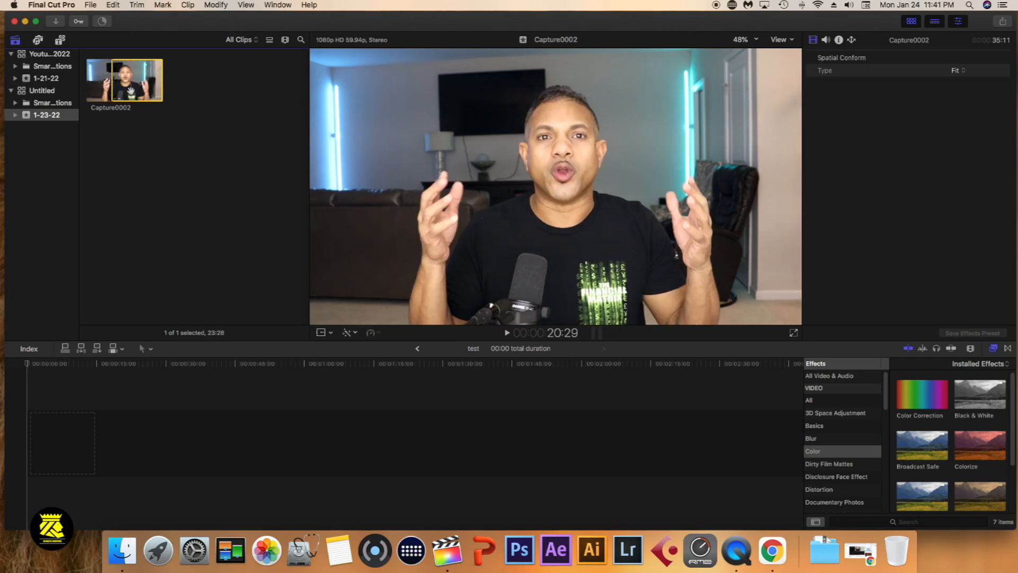
key(o)
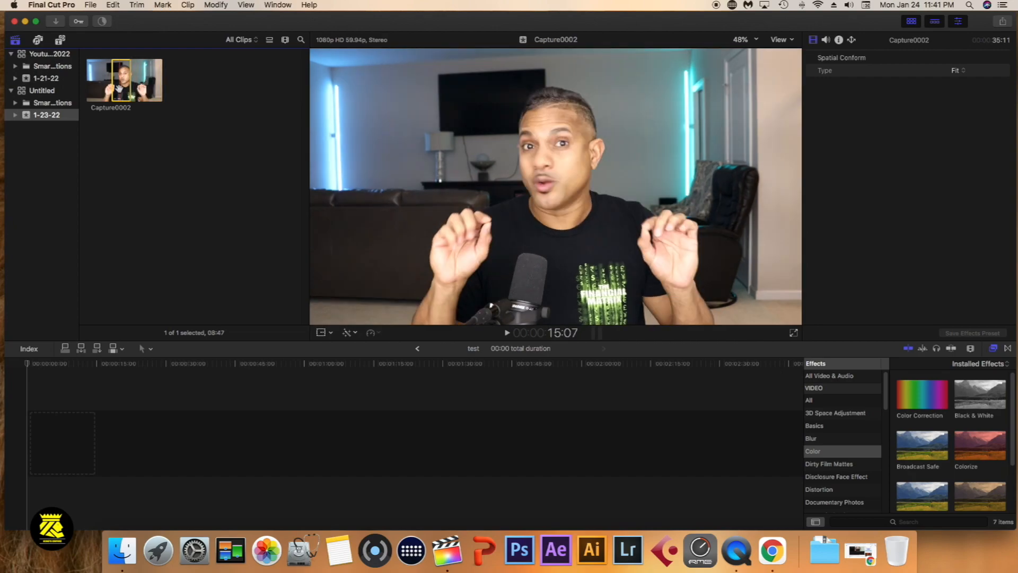
key(e)
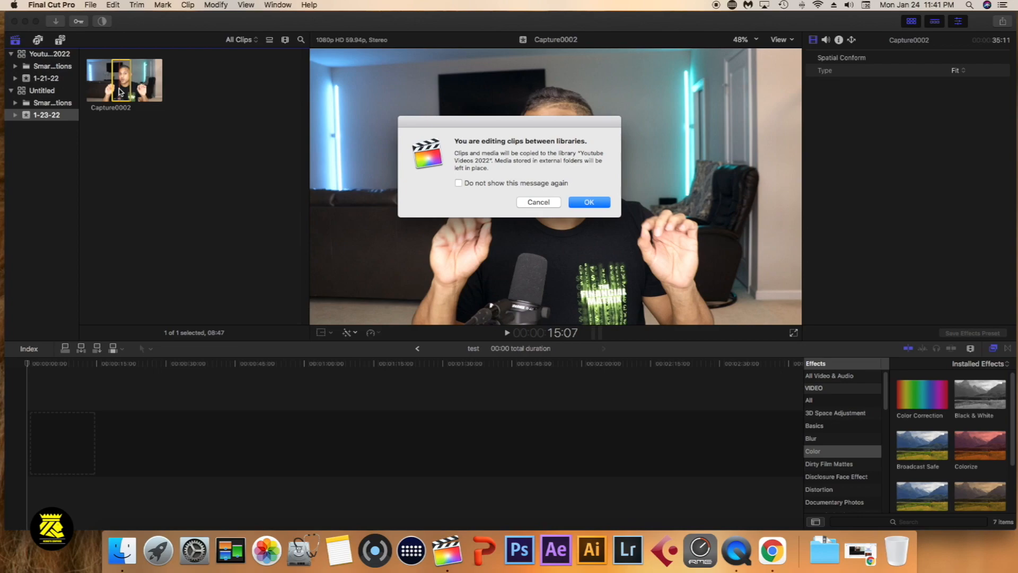
click(588, 202)
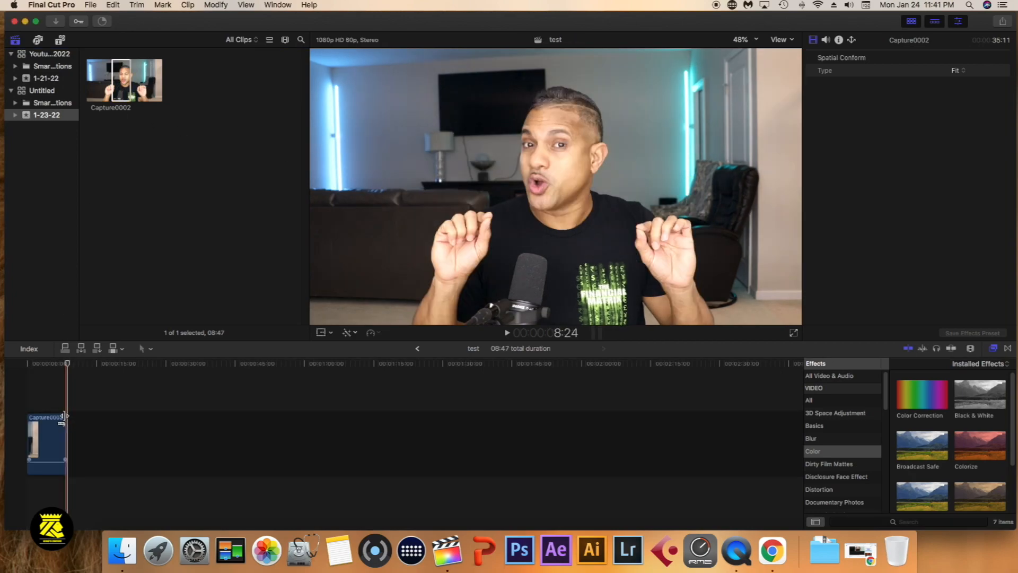
Enlarge the Capture0002 clip in the test timeline and play it from its beginning
click(26, 399)
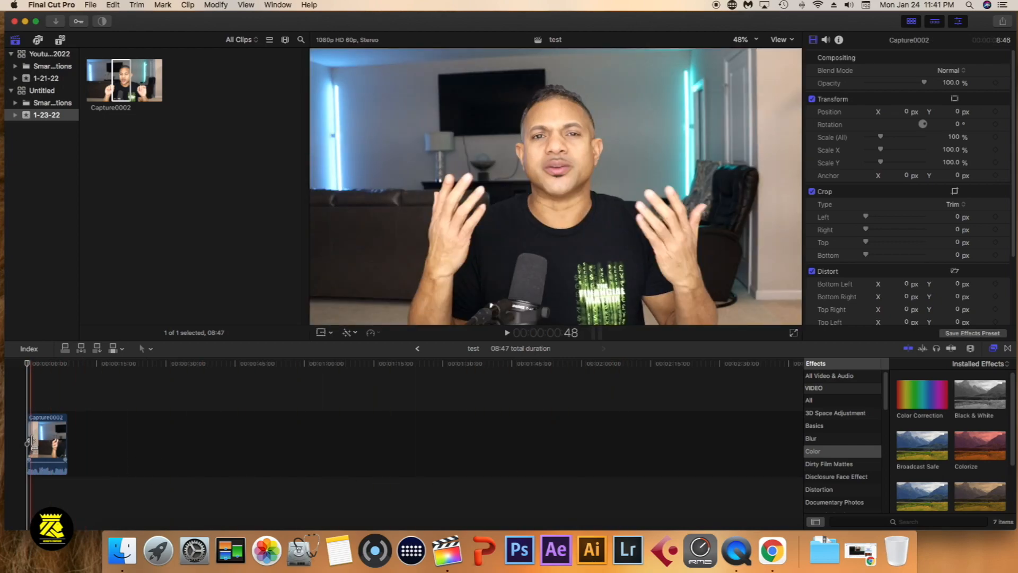
click(30, 441)
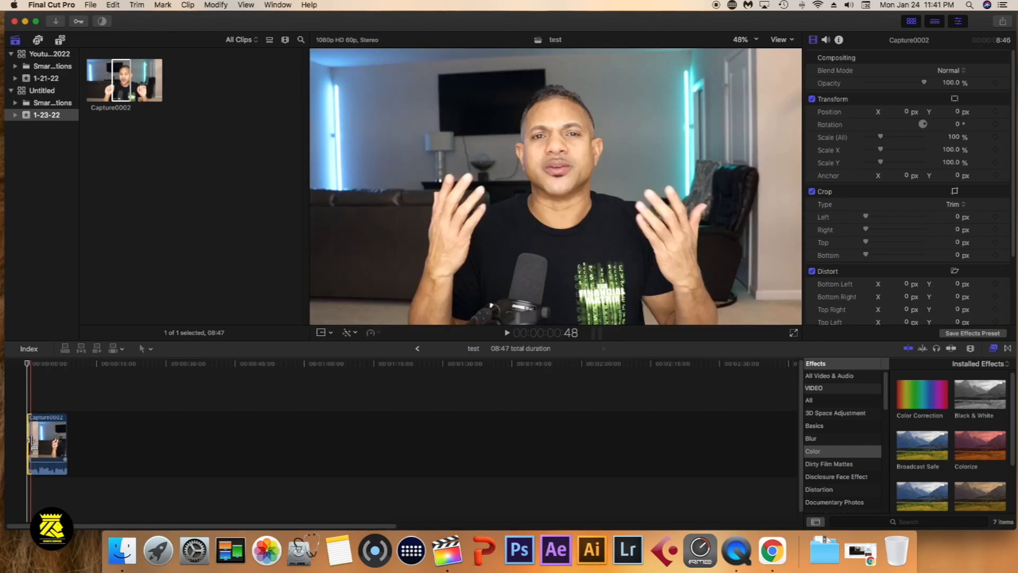
key(super+equal)
key(super+equal)
key(super+equal)
key(super+equal)
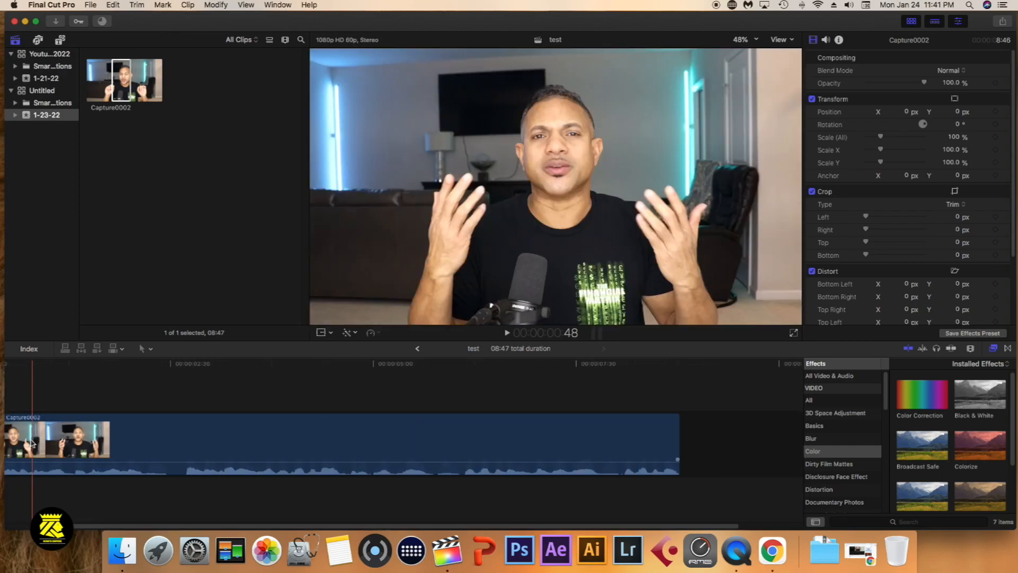
drag(64, 526, 7, 530)
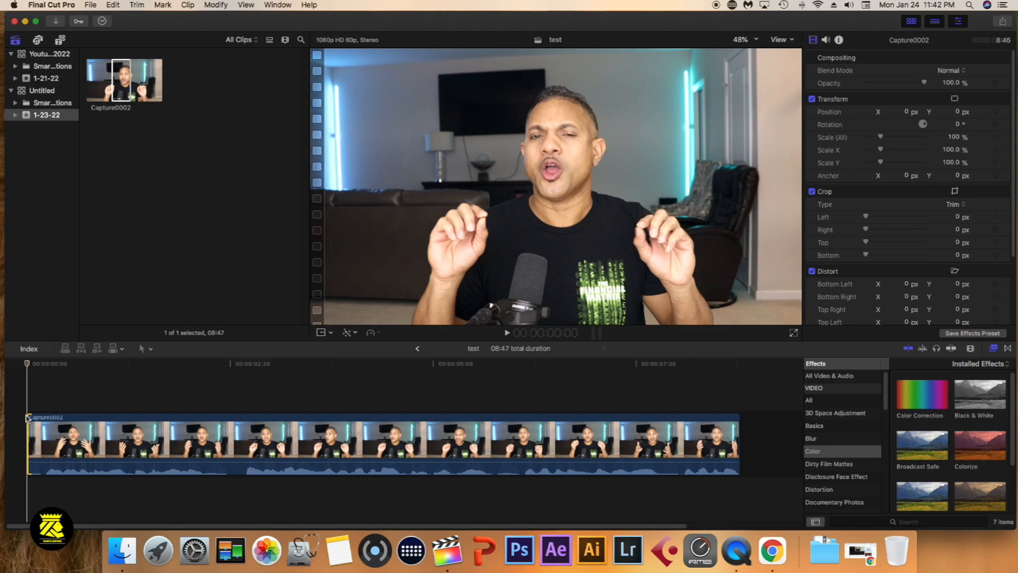
key(space)
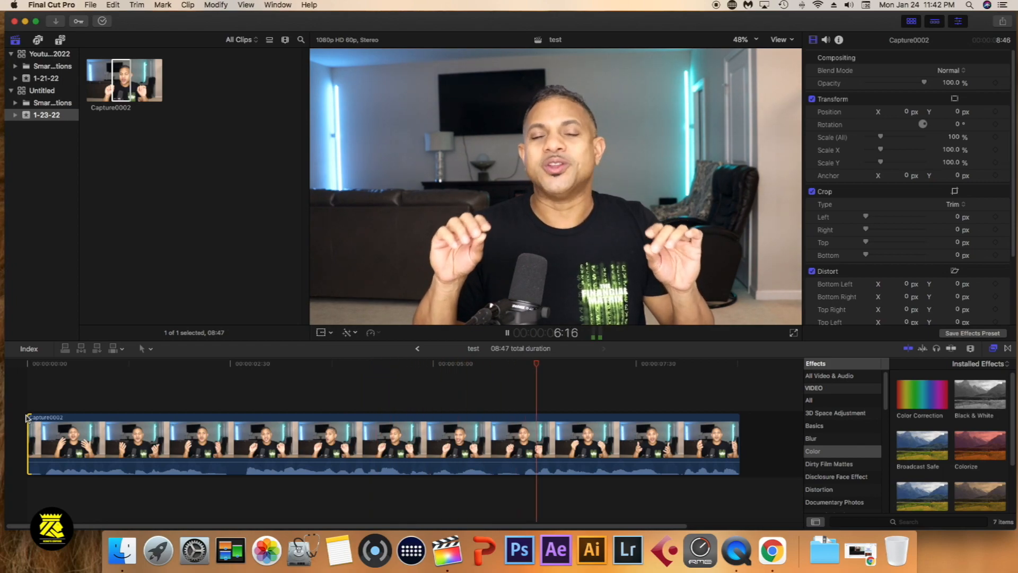
key(space)
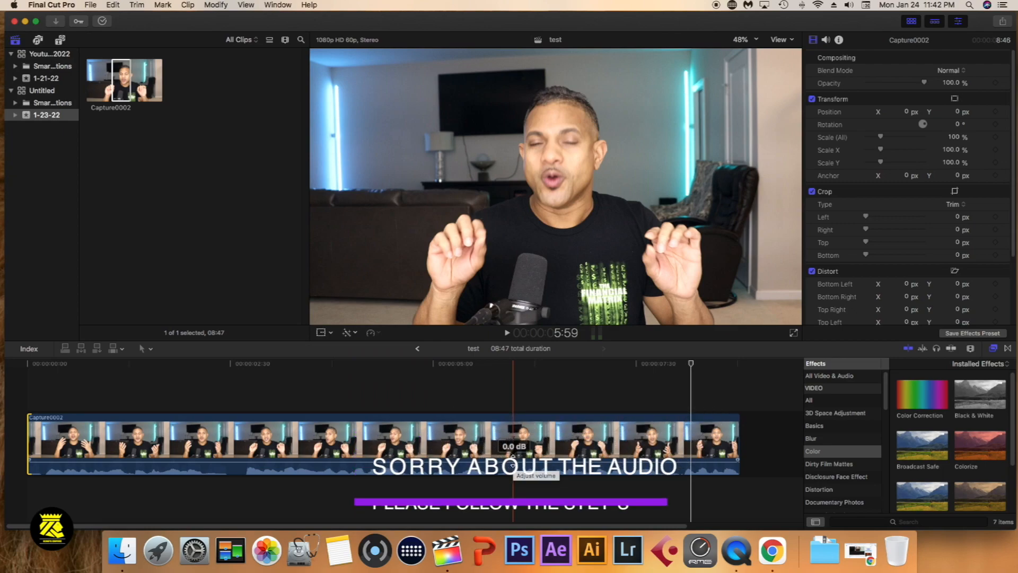
Try a higher audio level for the Capture0002 clip in the timeline and bring it back to 0 dB
click(513, 460)
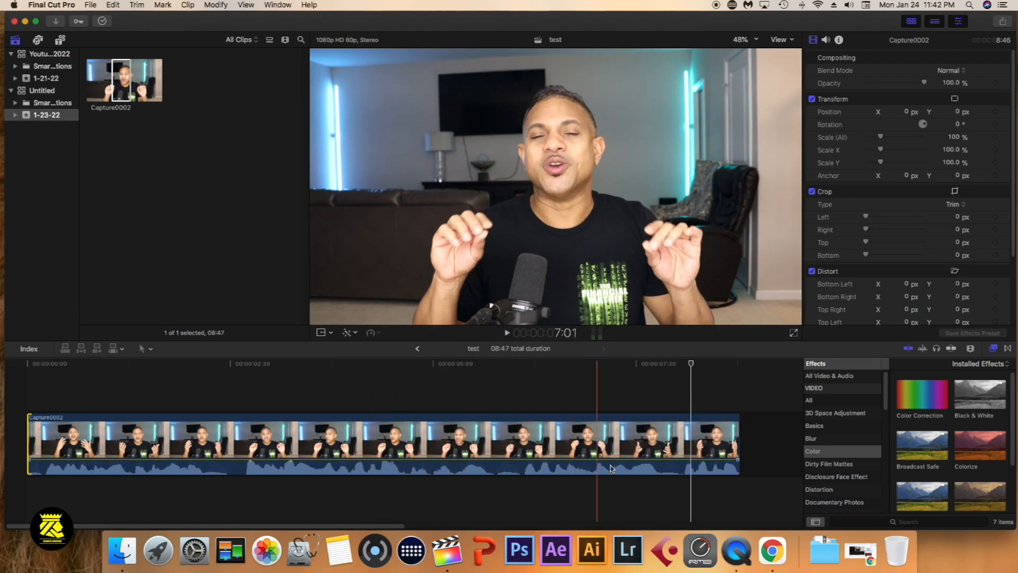
drag(440, 460, 442, 464)
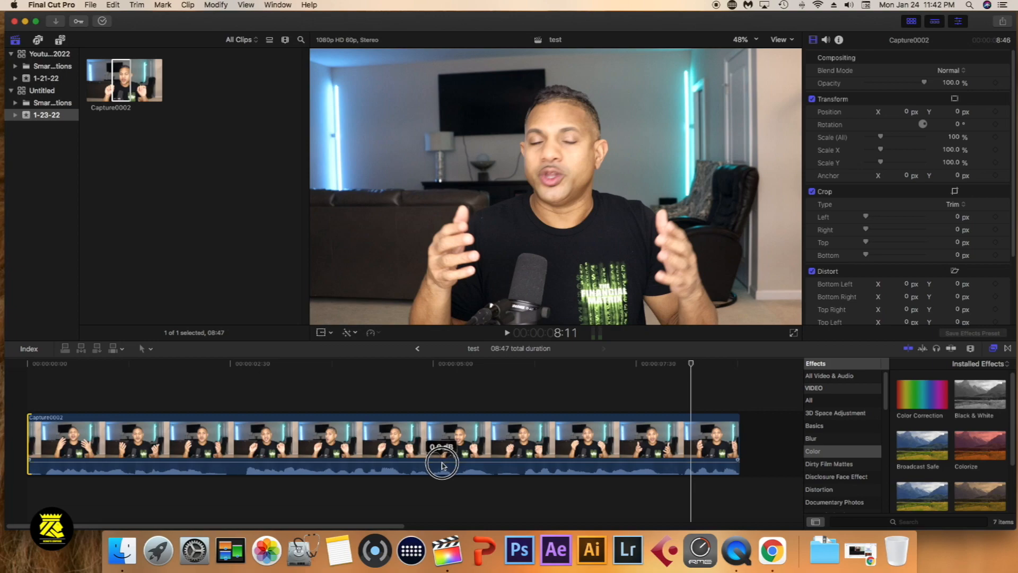
Apply the Channel EQ audio effect to the Capture0002 timeline clip and show the effect in the clip's audio settings
click(822, 377)
scroll(848, 459, down, 10)
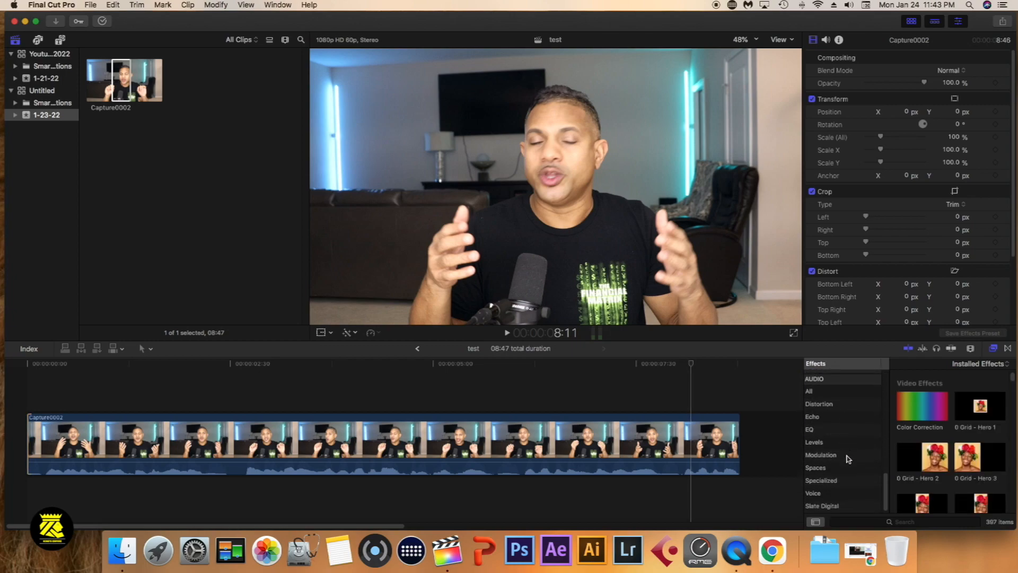
click(820, 393)
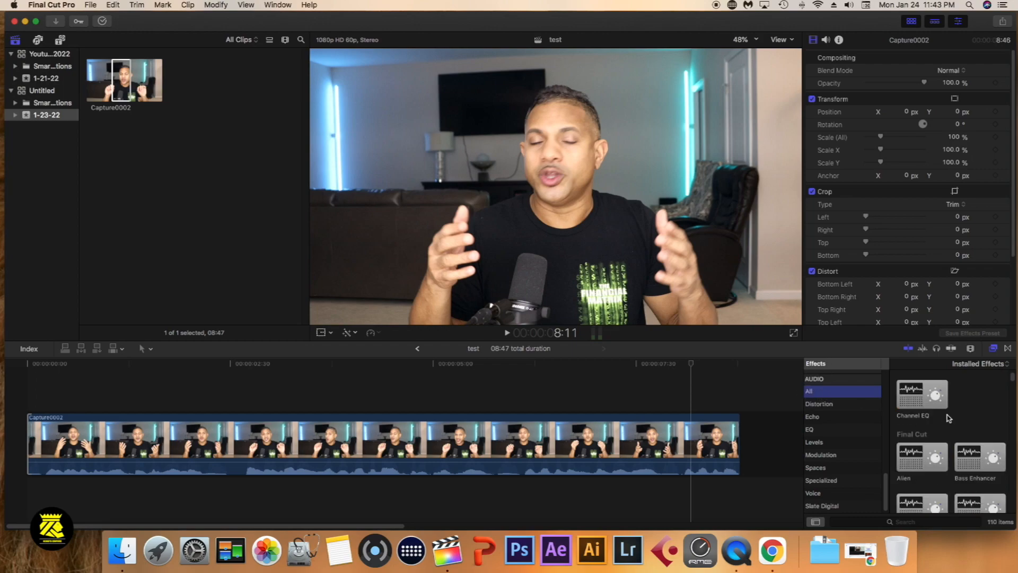
click(565, 445)
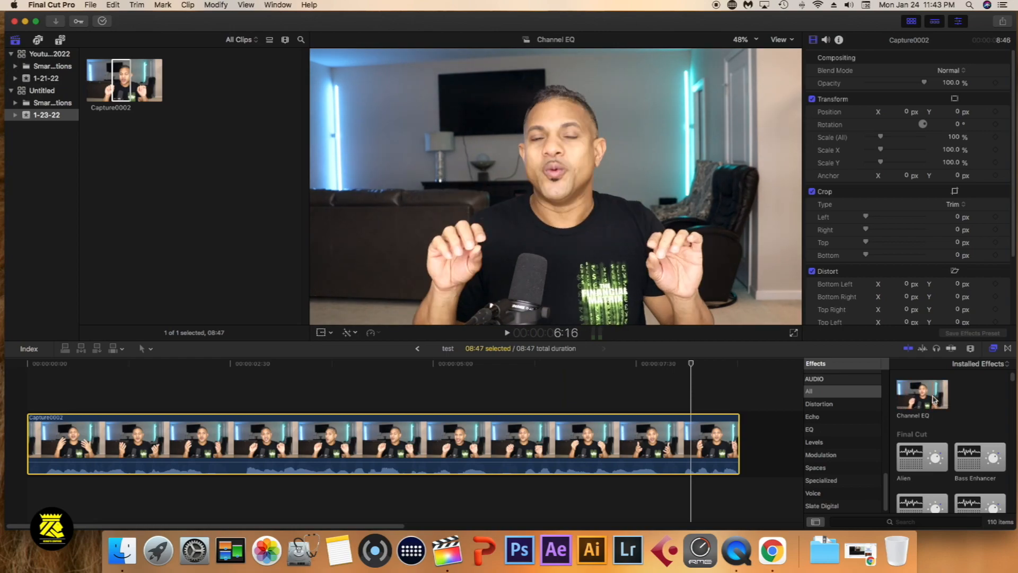
drag(934, 399, 574, 453)
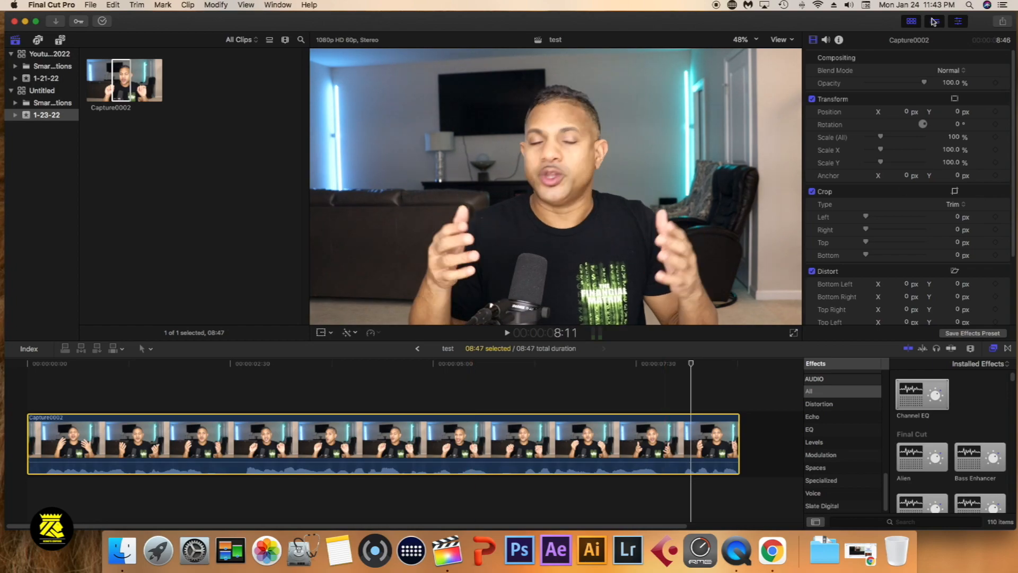
click(826, 41)
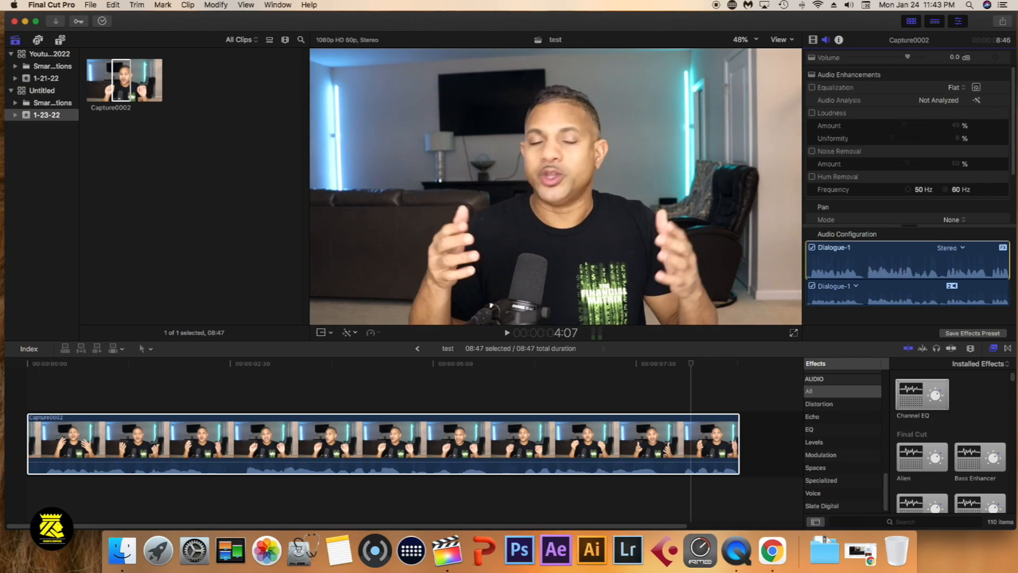
drag(1014, 146, 1013, 174)
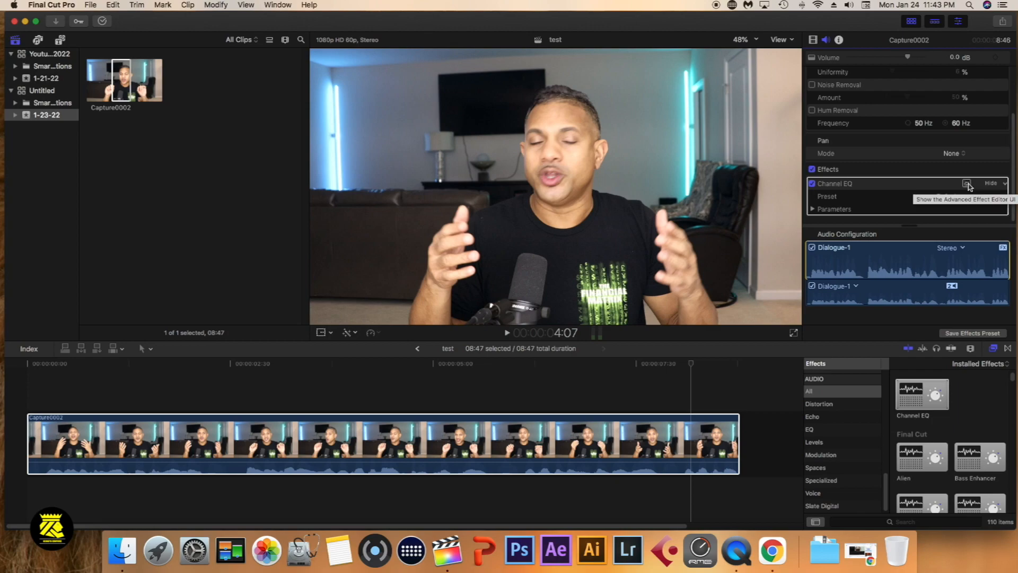
Find the compressor effects with the search "comp" and apply AUMultibandCompressor to the Capture0002 clip
click(909, 521)
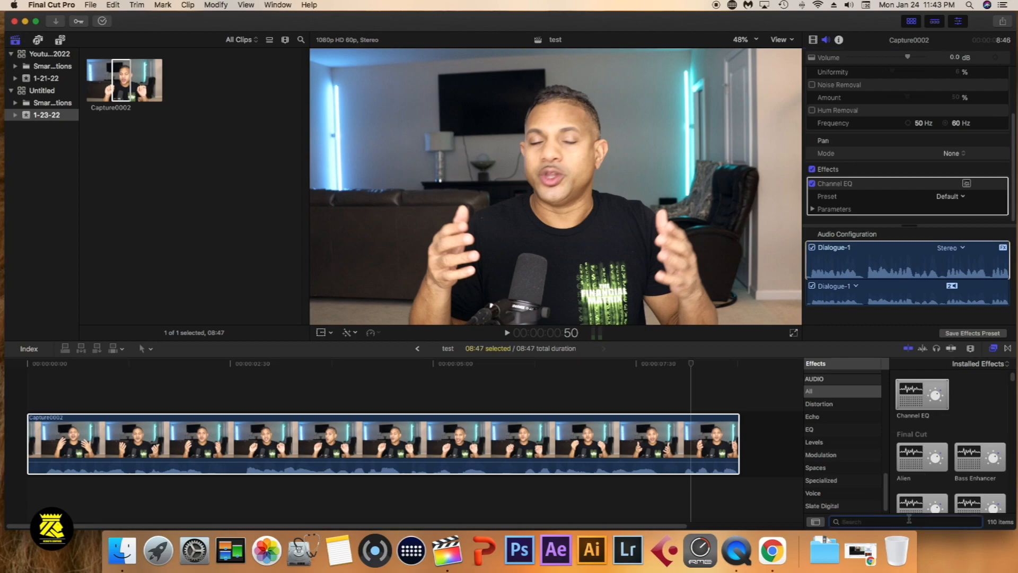
text(comp)
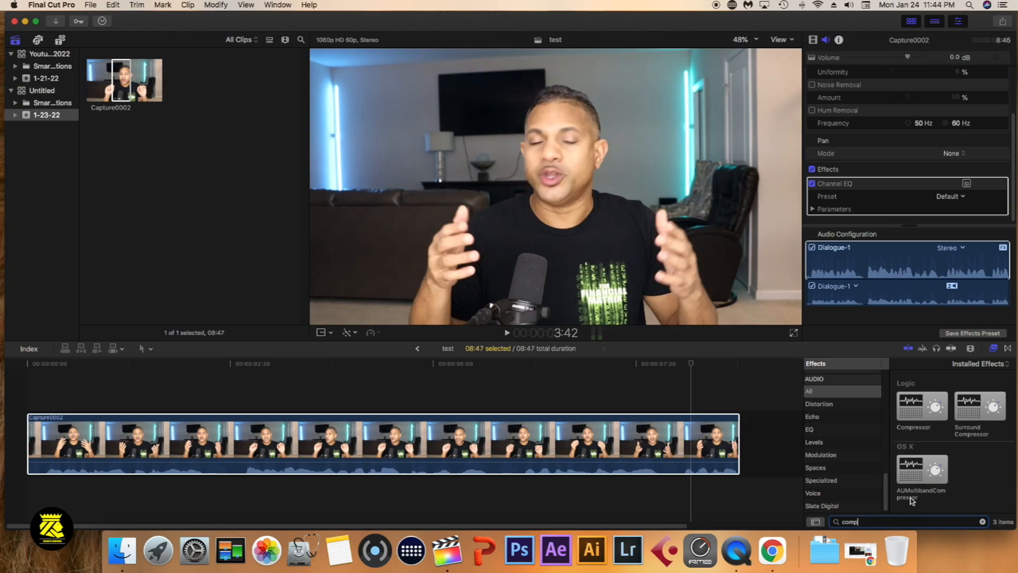
drag(934, 465, 575, 442)
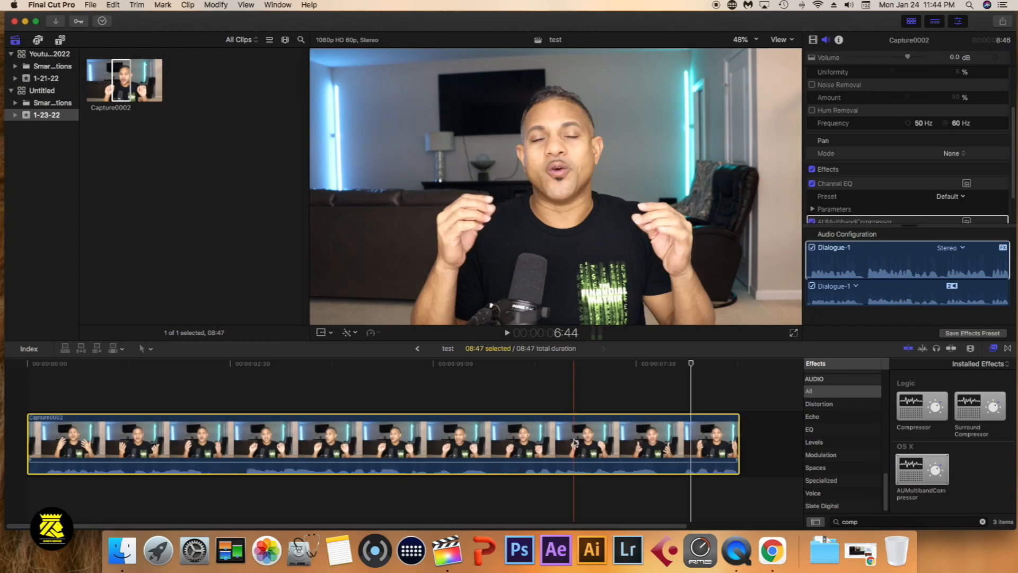
click(1013, 162)
drag(1013, 161, 1012, 178)
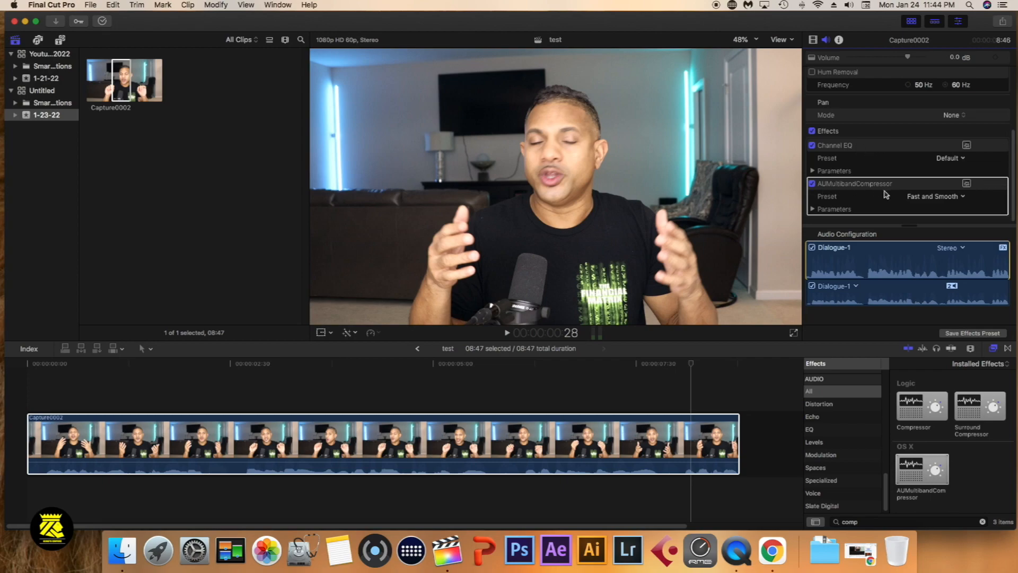
Open the Channel EQ and AUMultibandCompressor editors side by side and choose the compressor's Fast and Smooth preset
click(967, 145)
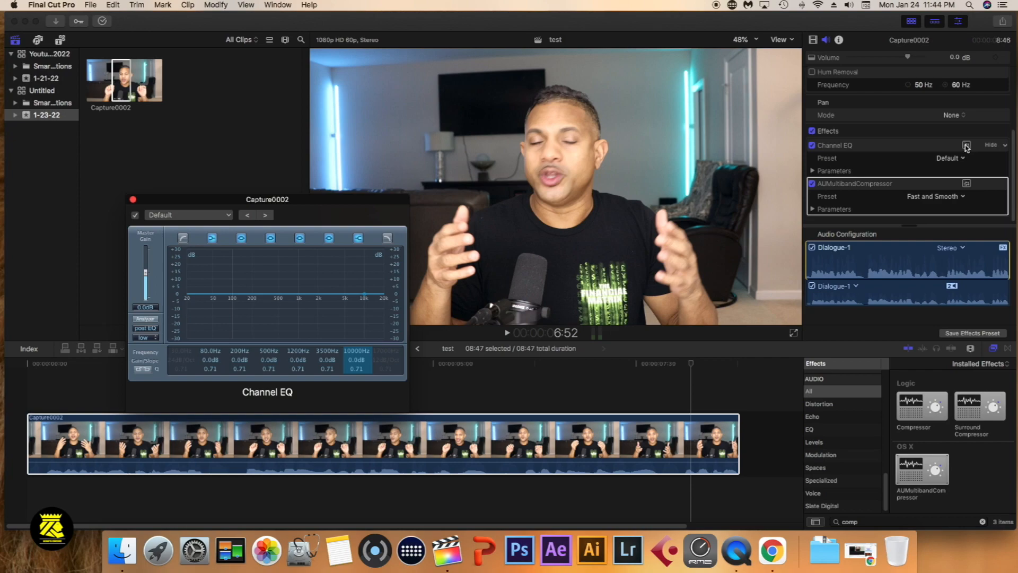
click(966, 183)
drag(304, 211, 630, 197)
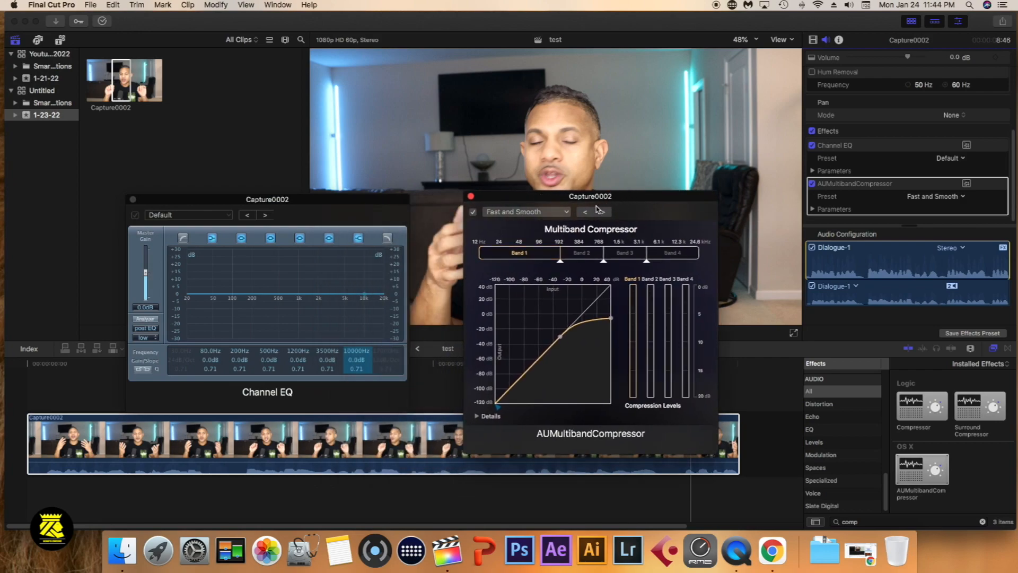
click(515, 213)
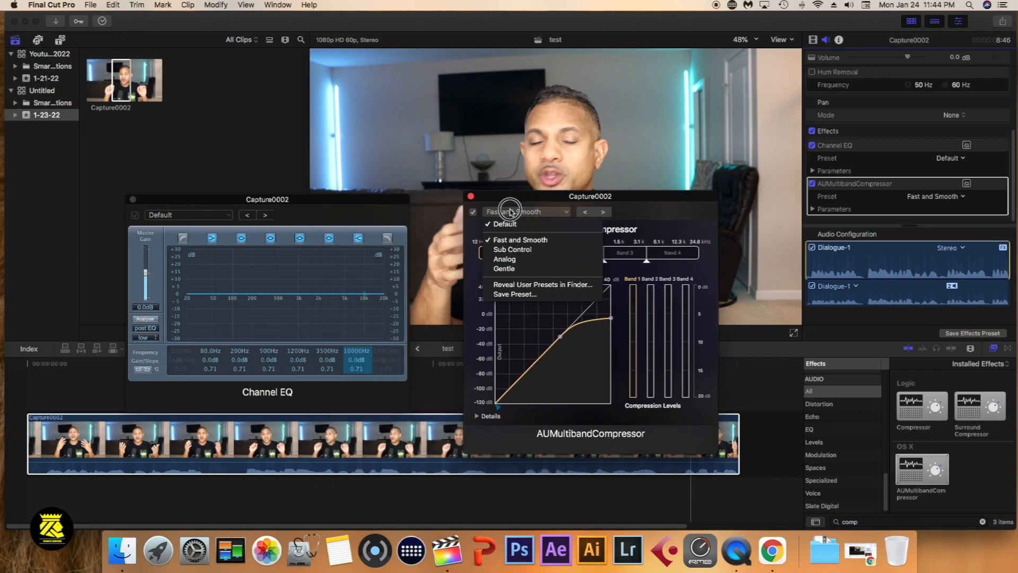
click(512, 243)
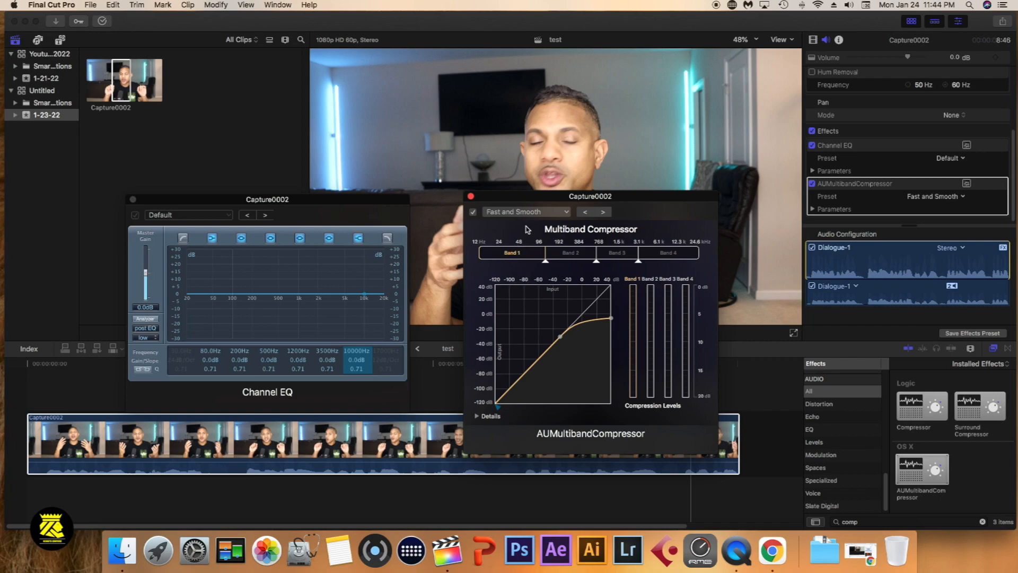
In Channel EQ, enable the low cut at 63 Hz and set the high shelf to 5200 Hz with +4.5 dB gain
click(320, 201)
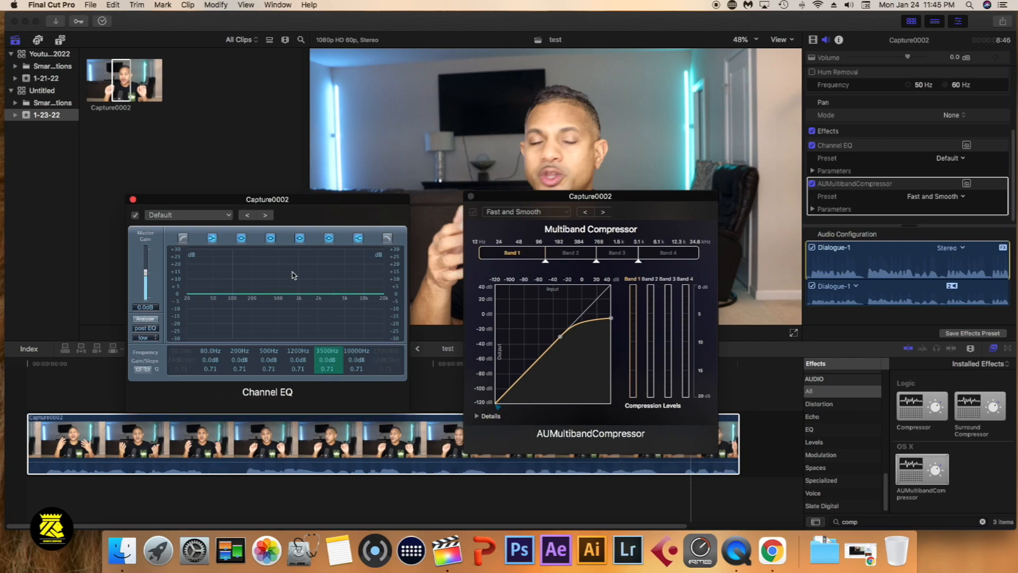
click(183, 239)
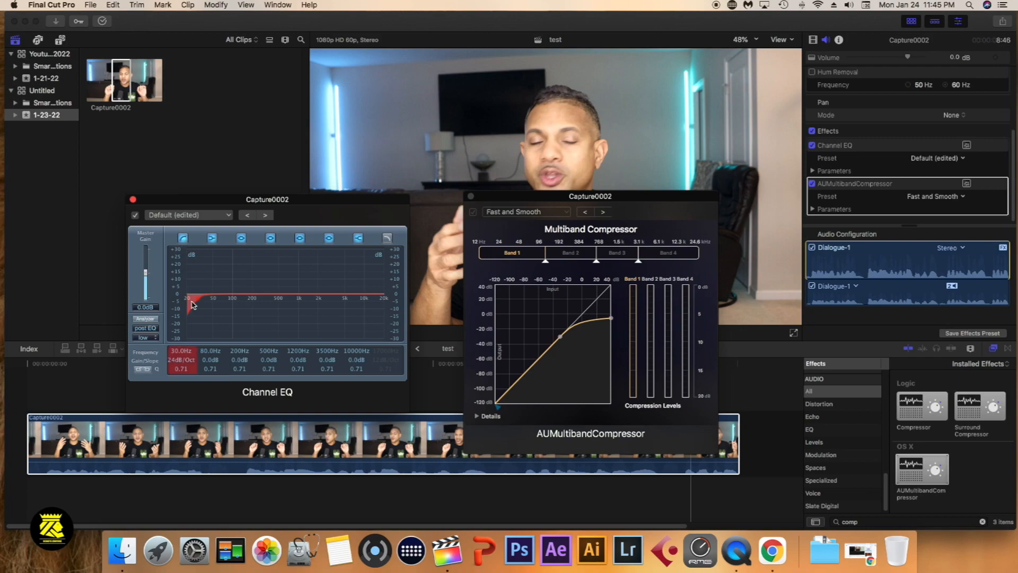
drag(200, 302, 221, 300)
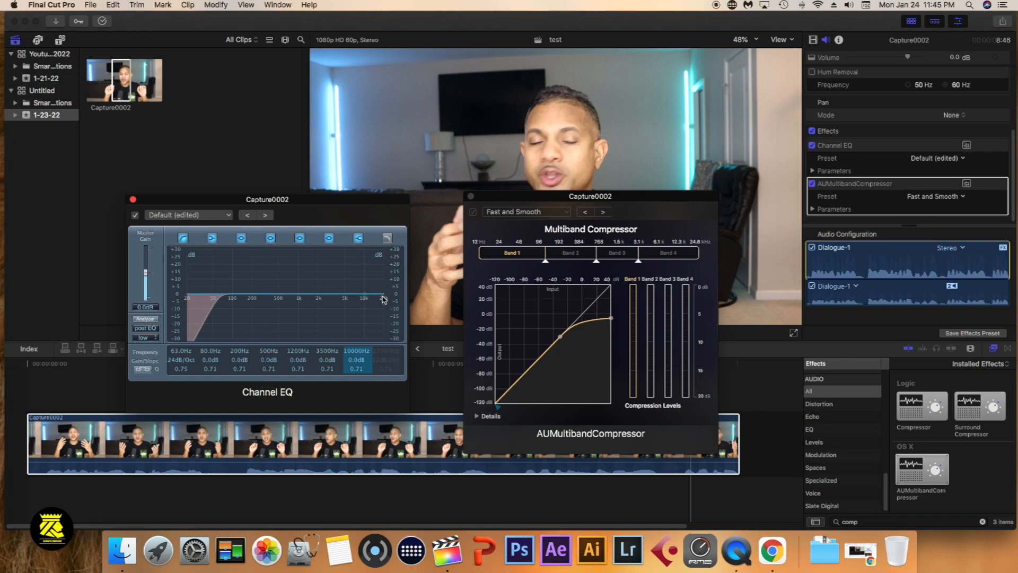
drag(380, 296, 362, 288)
click(614, 233)
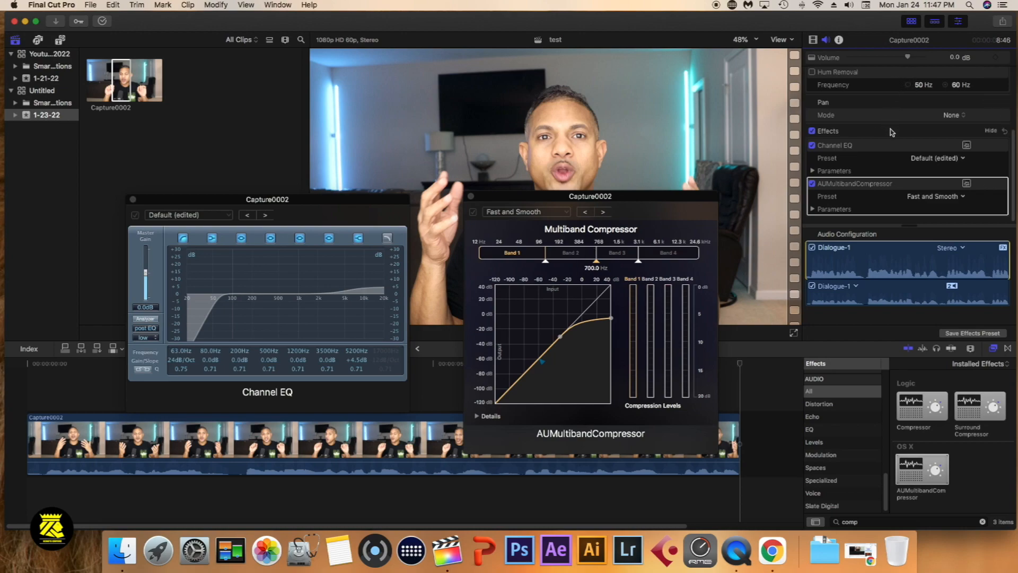
Enable Loudness for the Capture0002 clip with an amount of 69%, and set the clip volume to 1.8 dB
scroll(893, 133, up, 5)
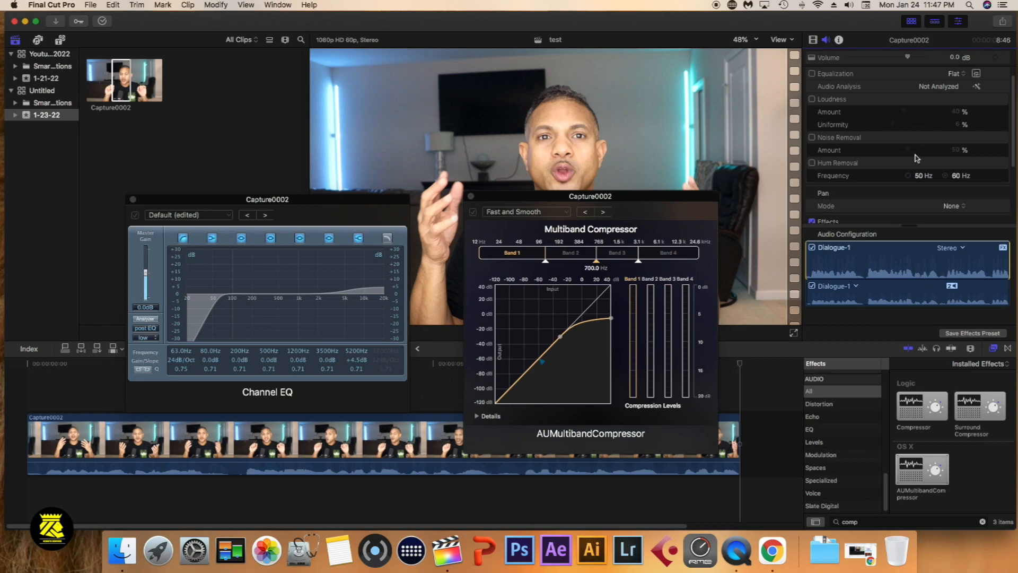
scroll(916, 159, down, 3)
scroll(916, 159, up, 4)
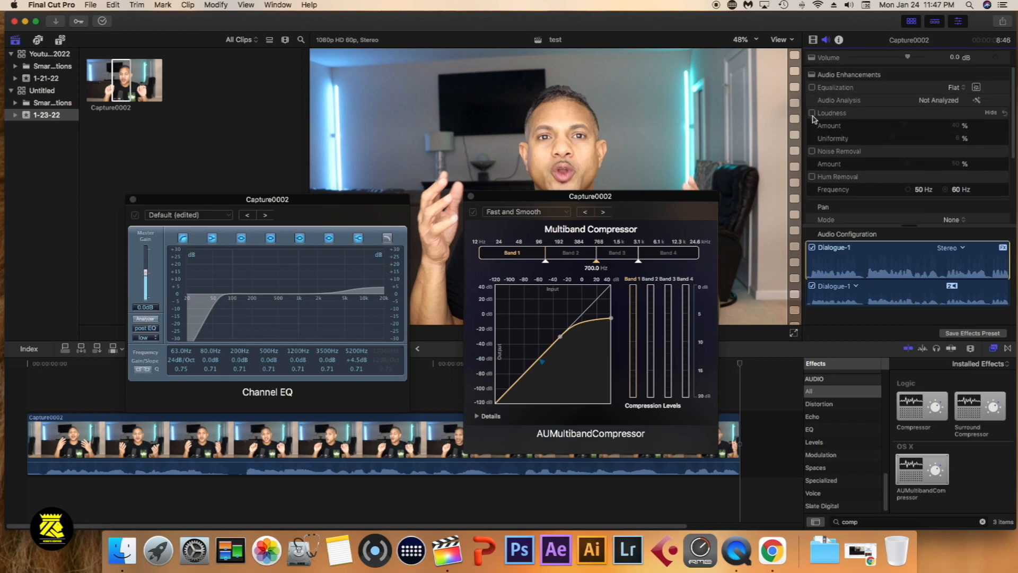
click(812, 113)
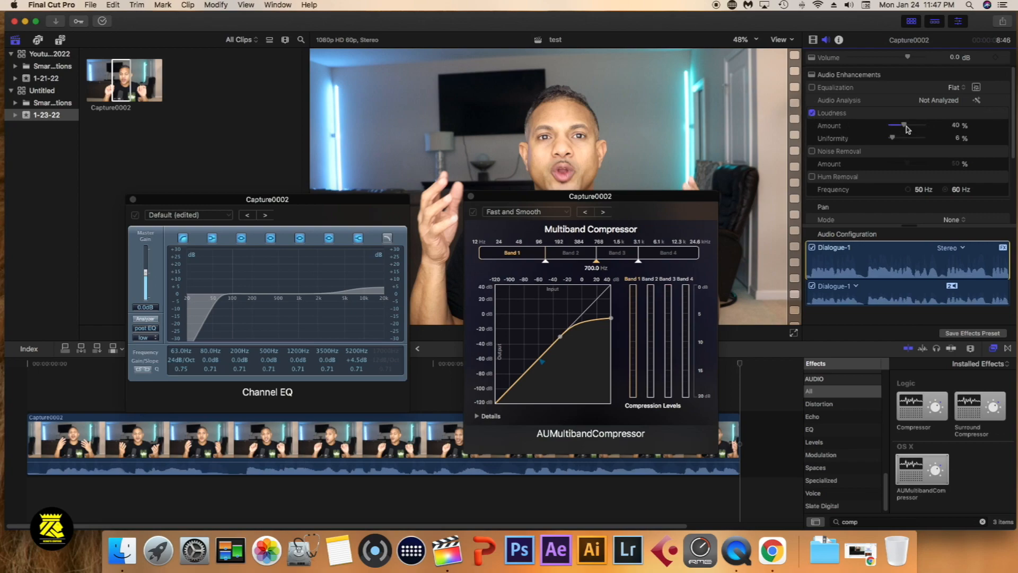
drag(906, 128, 916, 129)
drag(907, 58, 913, 59)
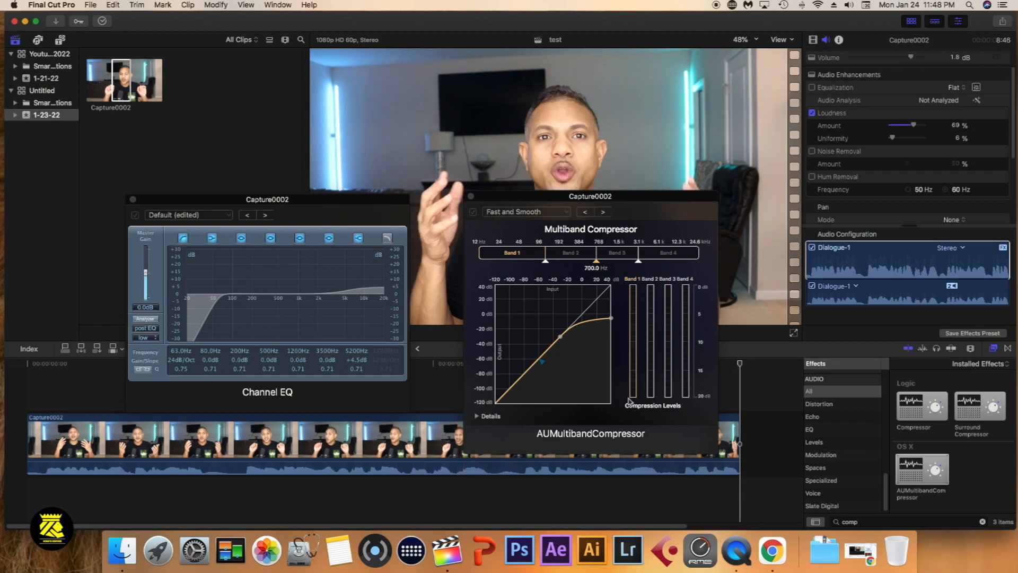
Lower the Band 1 threshold in the multiband compressor to about -40 dB and play the clip from its beginning
click(561, 339)
drag(561, 340, 553, 365)
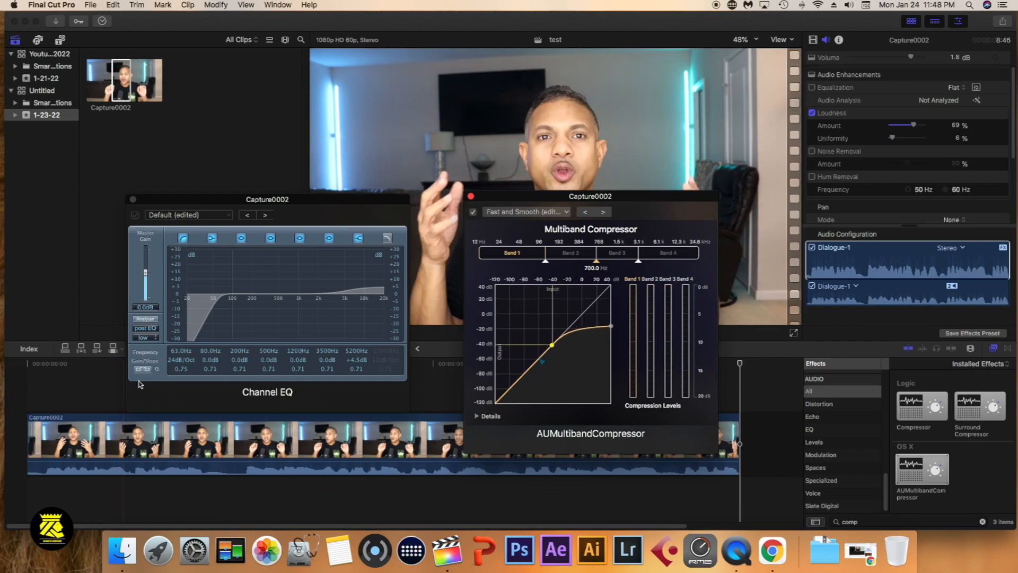
click(33, 378)
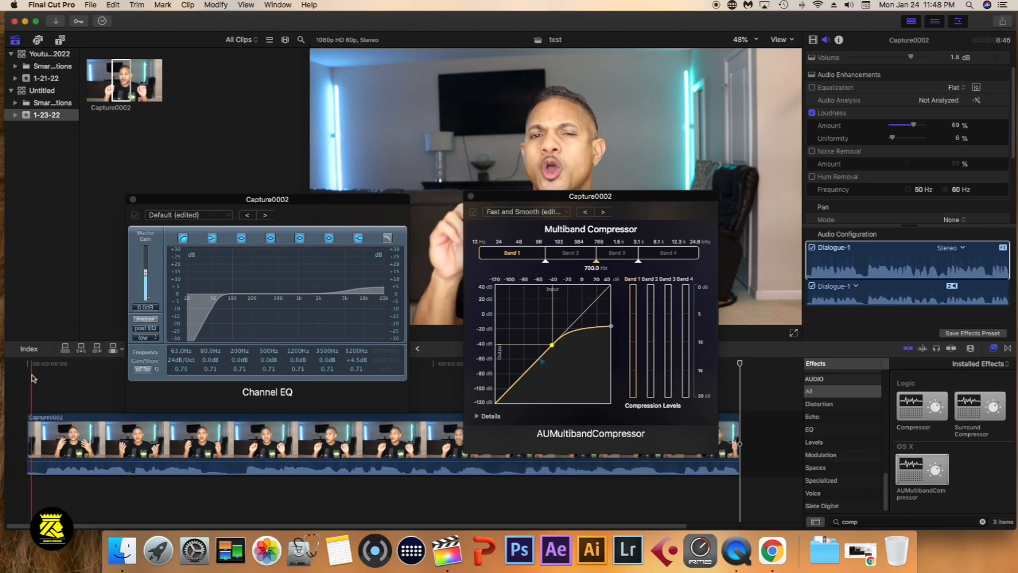
key(space)
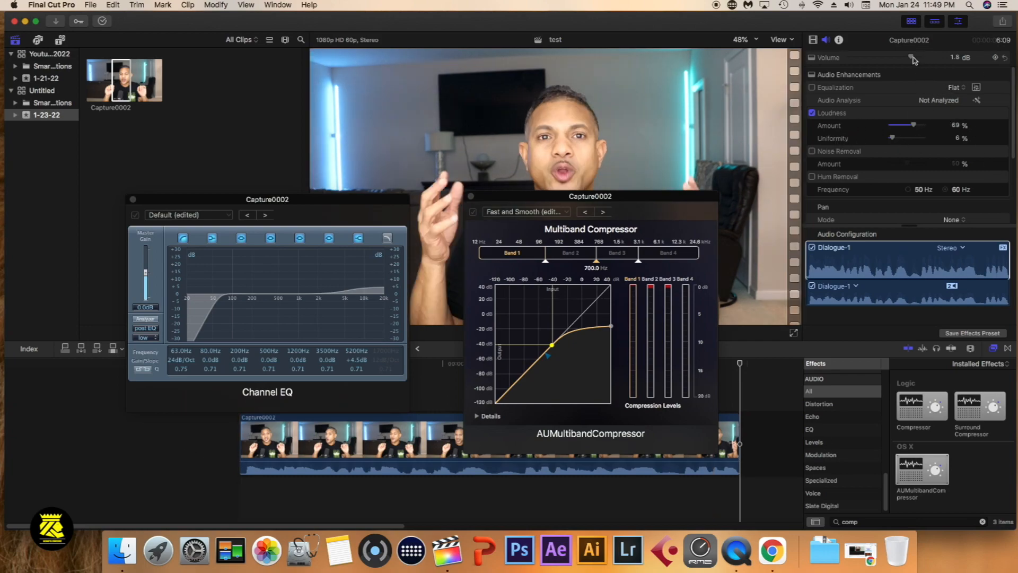
Raise the computer's output volume
key(XF86AudioRaiseVolume)
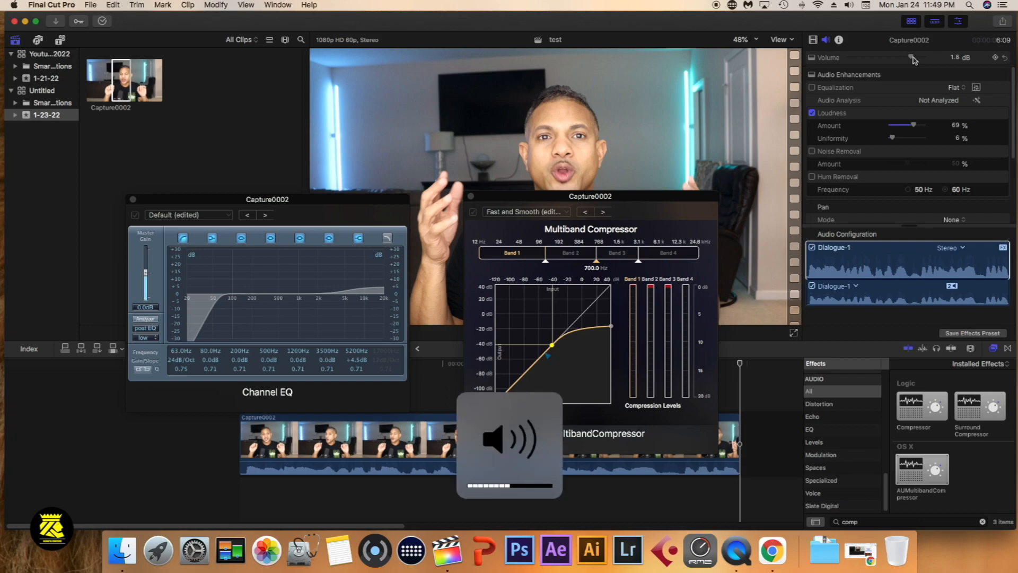
key(XF86AudioRaiseVolume)
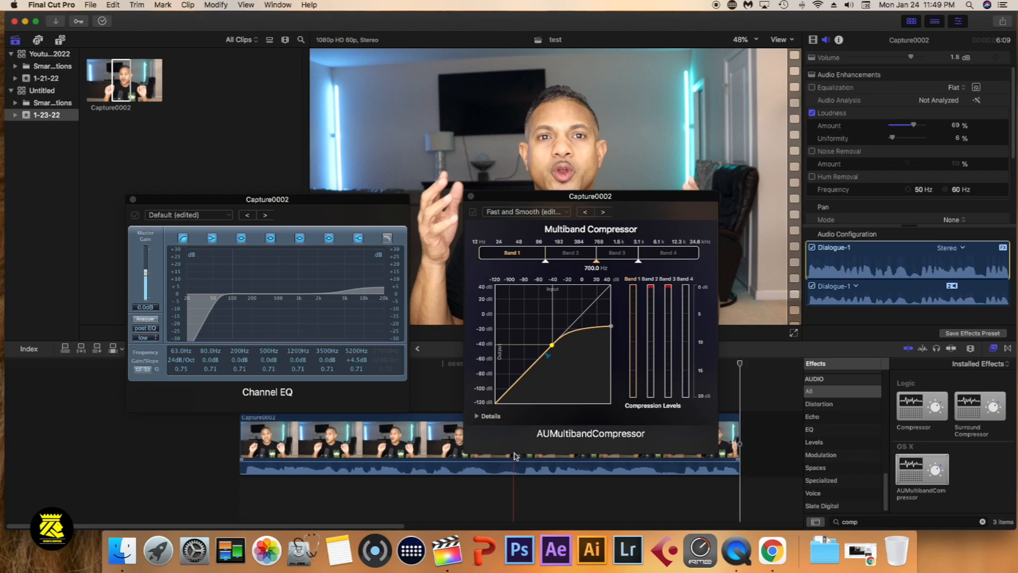
key(XF86AudioRaiseVolume)
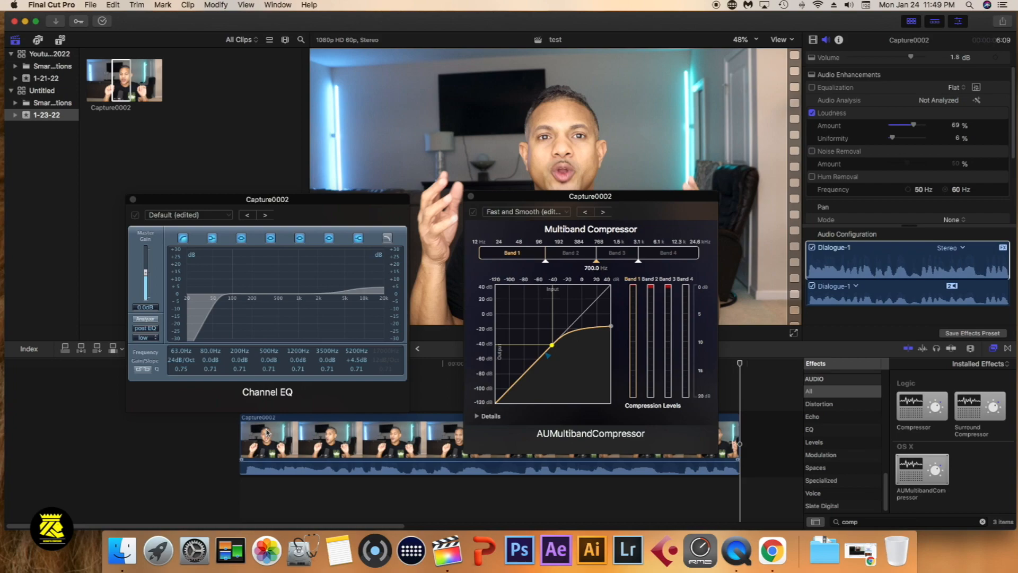
Close the Channel EQ and AUMultibandCompressor editors and move the playhead to the start of the timeline
click(133, 199)
click(470, 196)
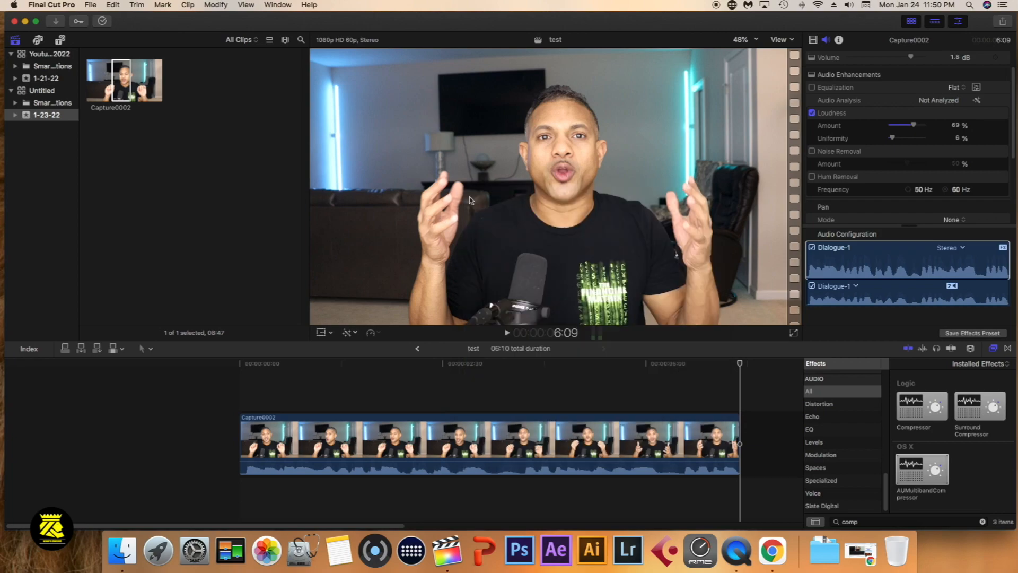
click(239, 387)
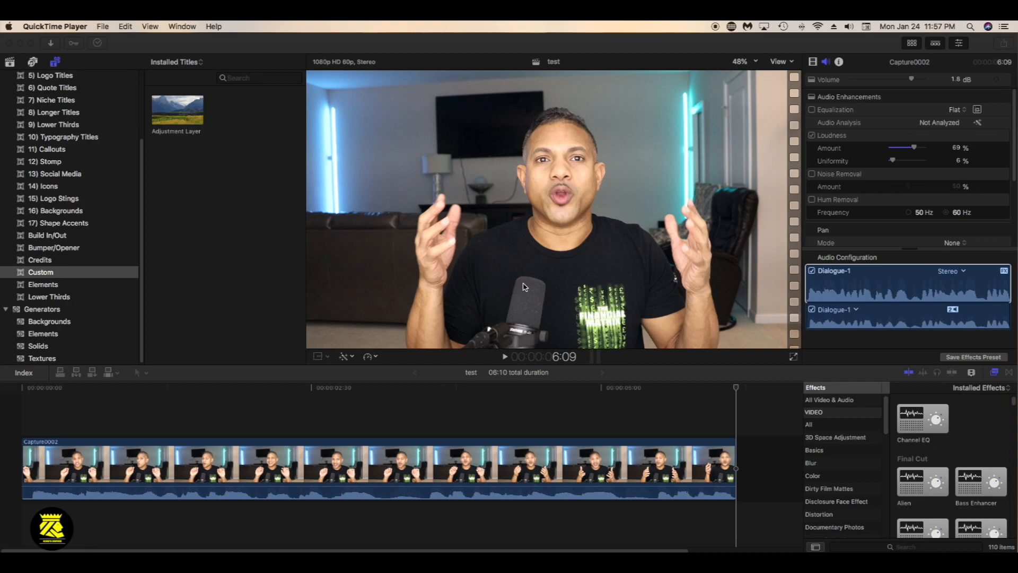
Place the Custom title Adjustment Layer above the Capture0002 clip, aligned with the start of the timeline
click(178, 116)
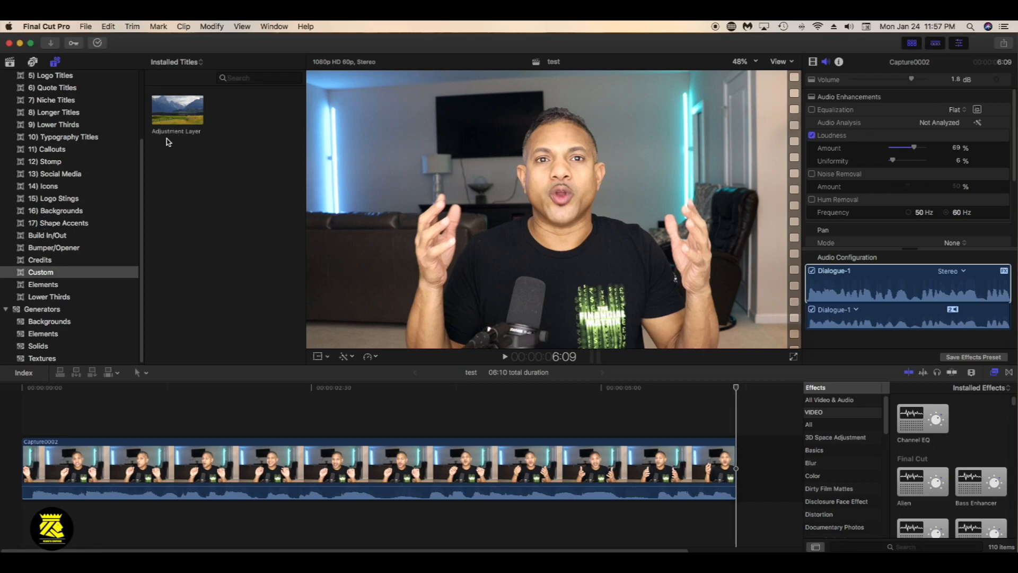
drag(179, 117, 23, 424)
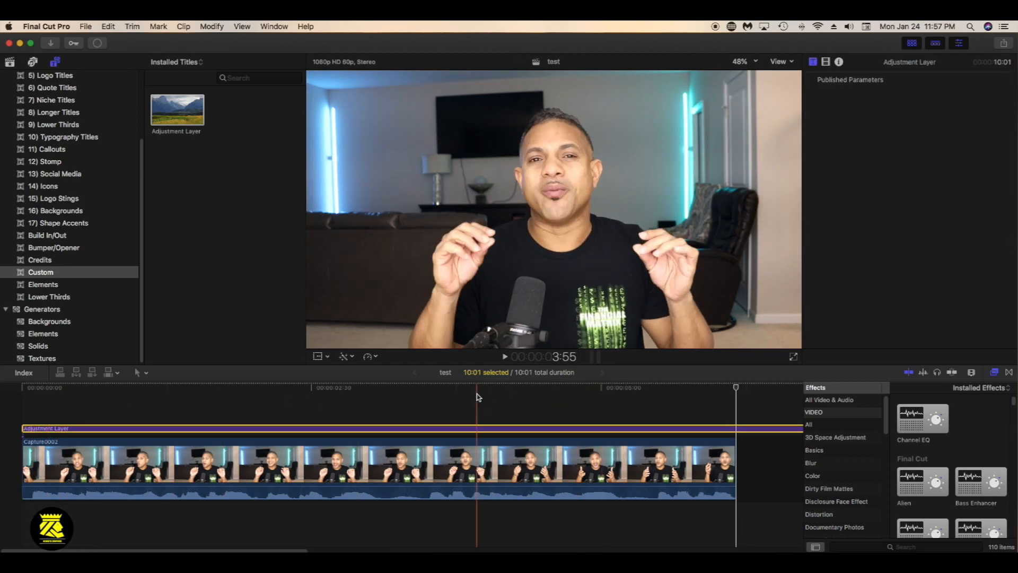
key(super+minus)
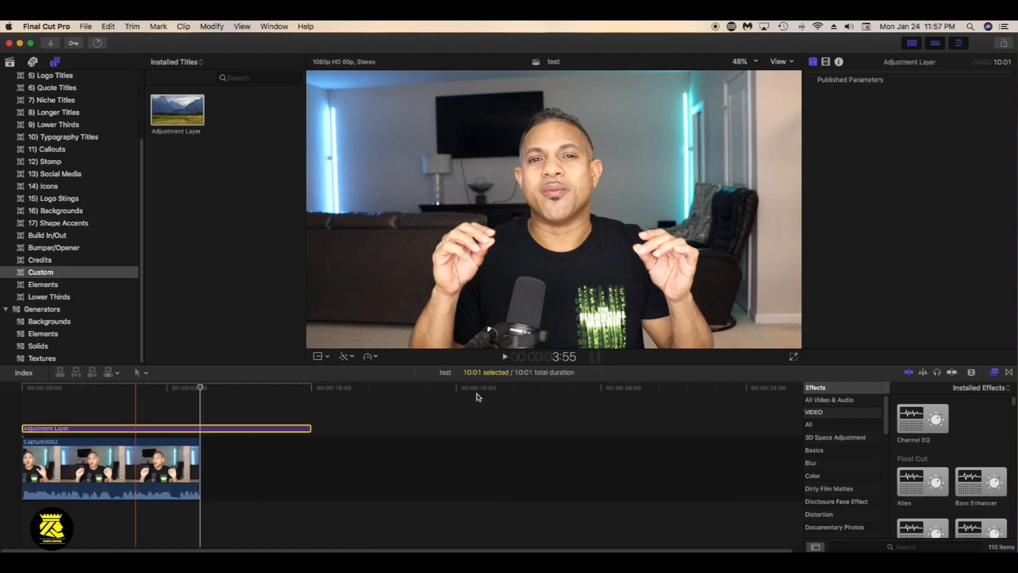
Trim the end of the Adjustment Layer to the end of the Capture0002 clip and move the playhead to about 1:08
drag(311, 428, 201, 441)
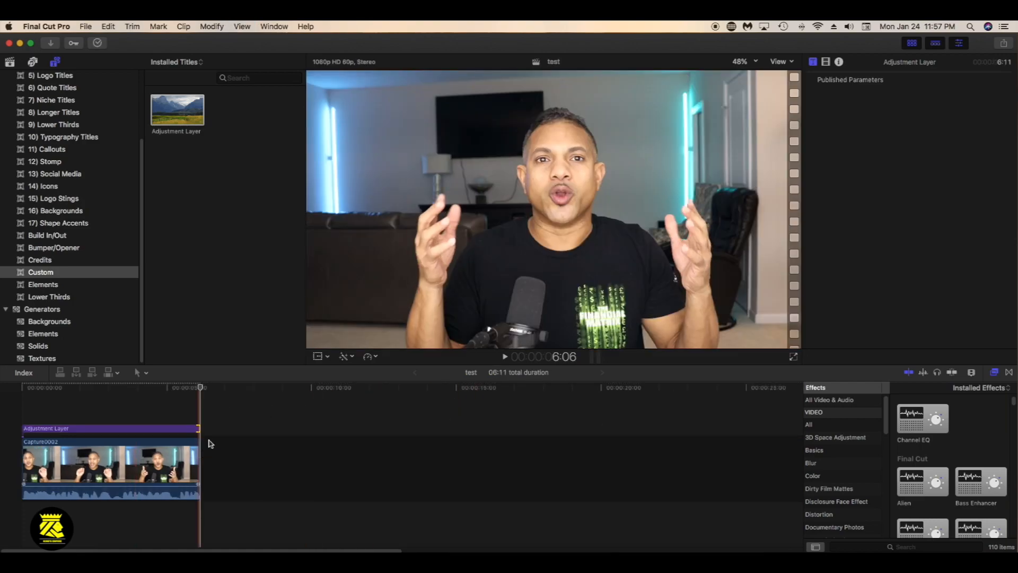
click(55, 412)
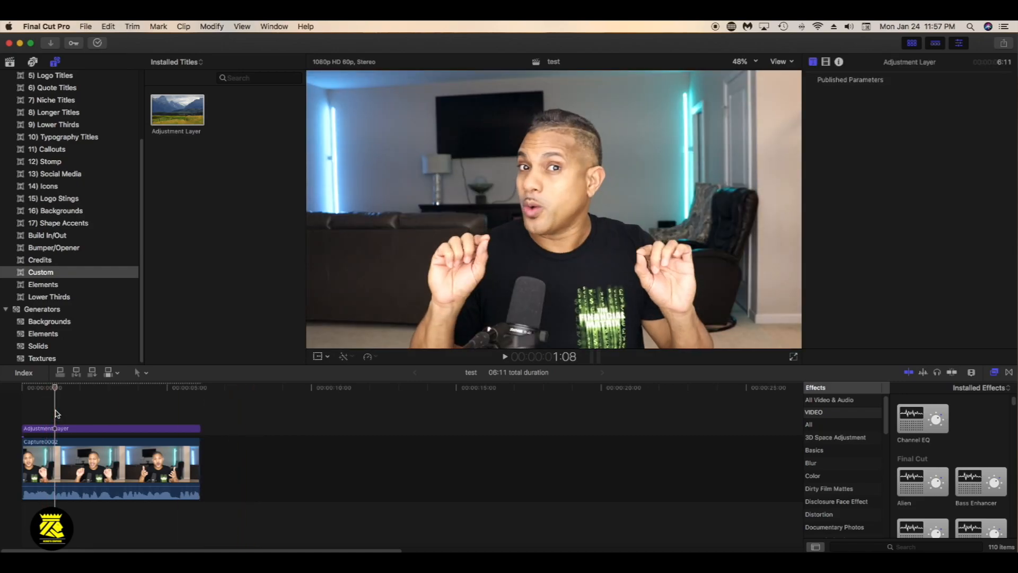
key(super+equal)
key(super+equal)
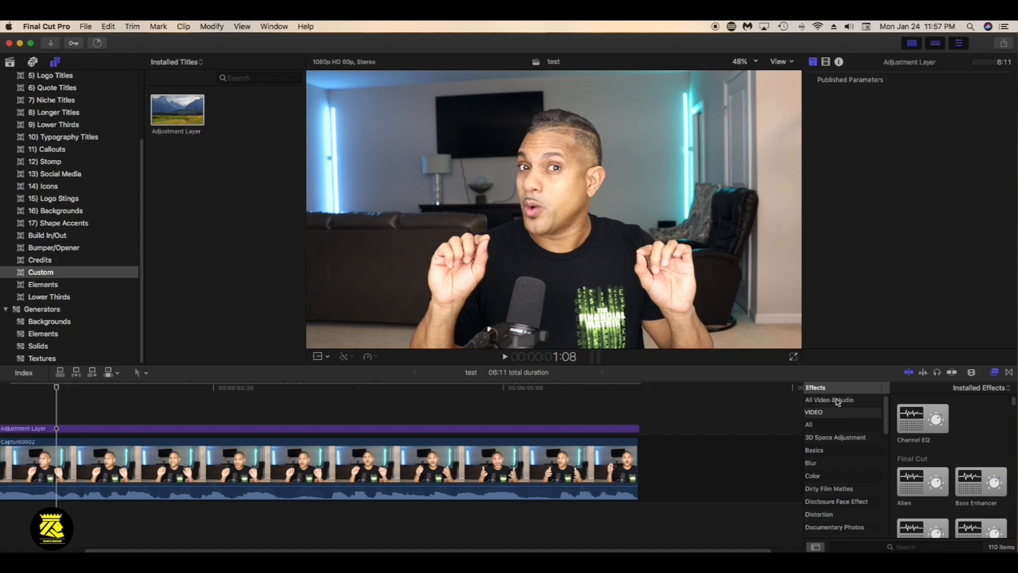
Apply the Color Correction video effect to the Adjustment Layer and open the effect's Color Board
click(838, 402)
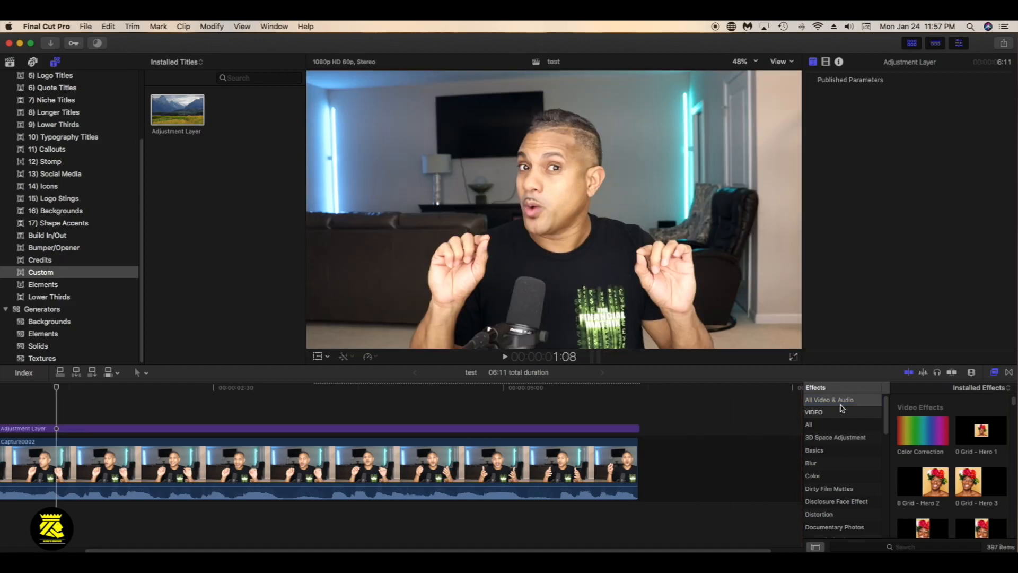
drag(915, 429, 529, 431)
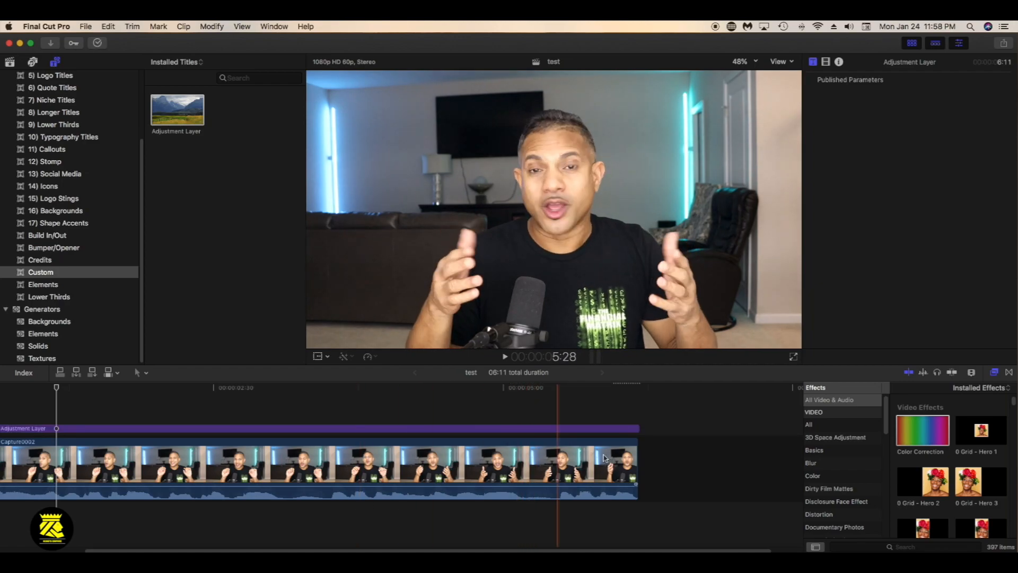
click(147, 427)
click(147, 427)
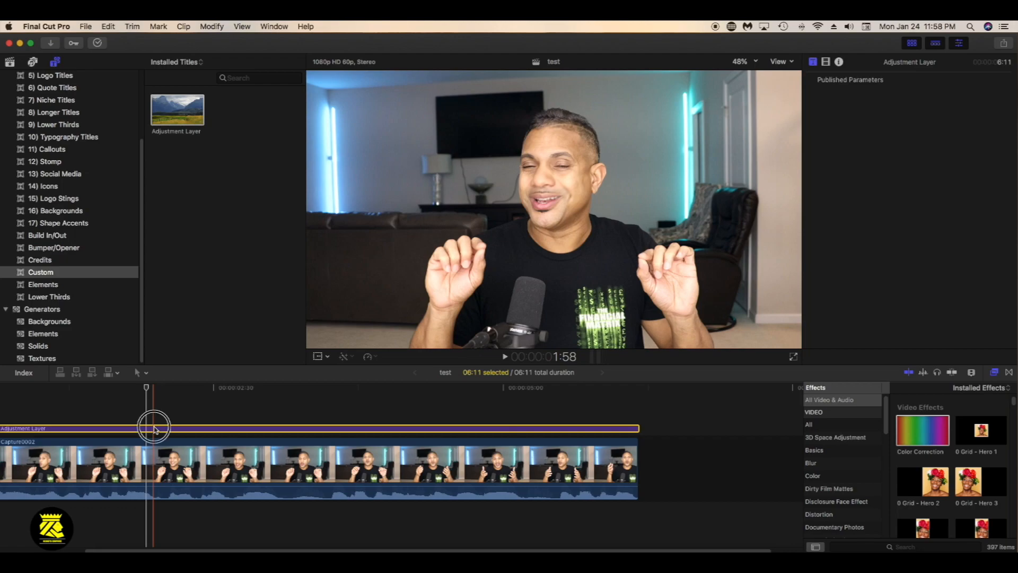
click(826, 62)
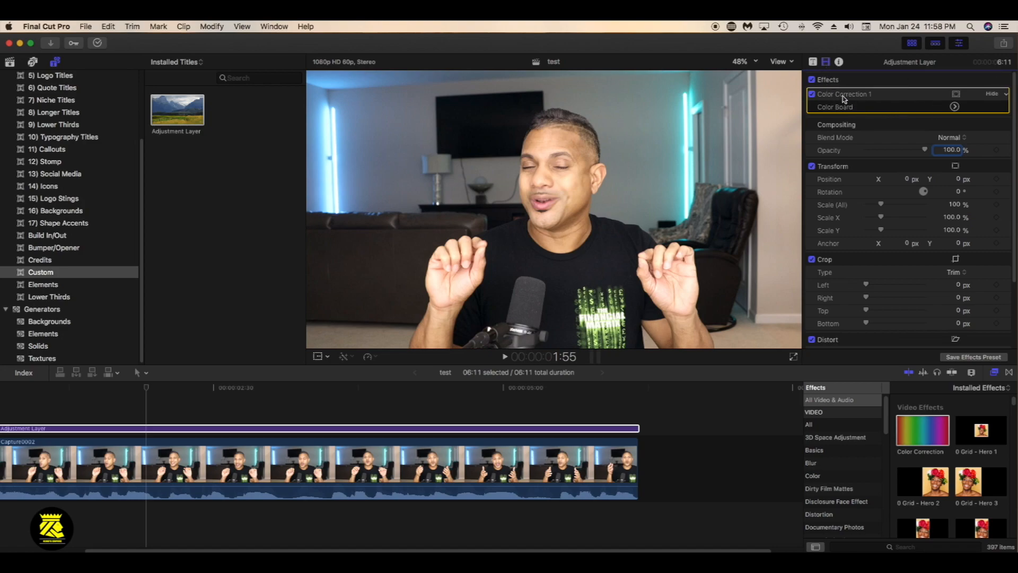
click(955, 106)
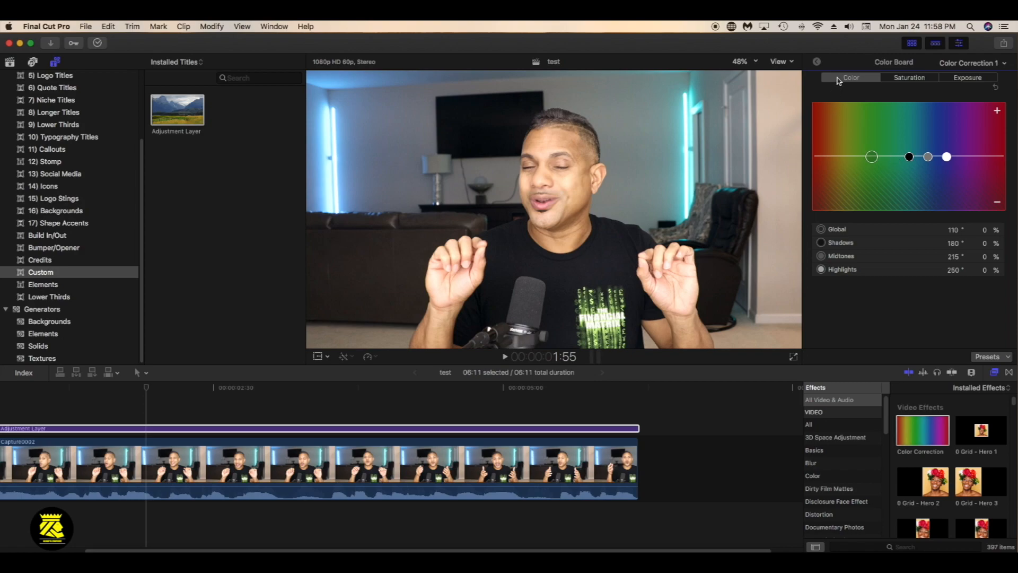
Set the Color Board saturation to -12% for shadows, 14% for midtones and 11% for highlights
click(902, 78)
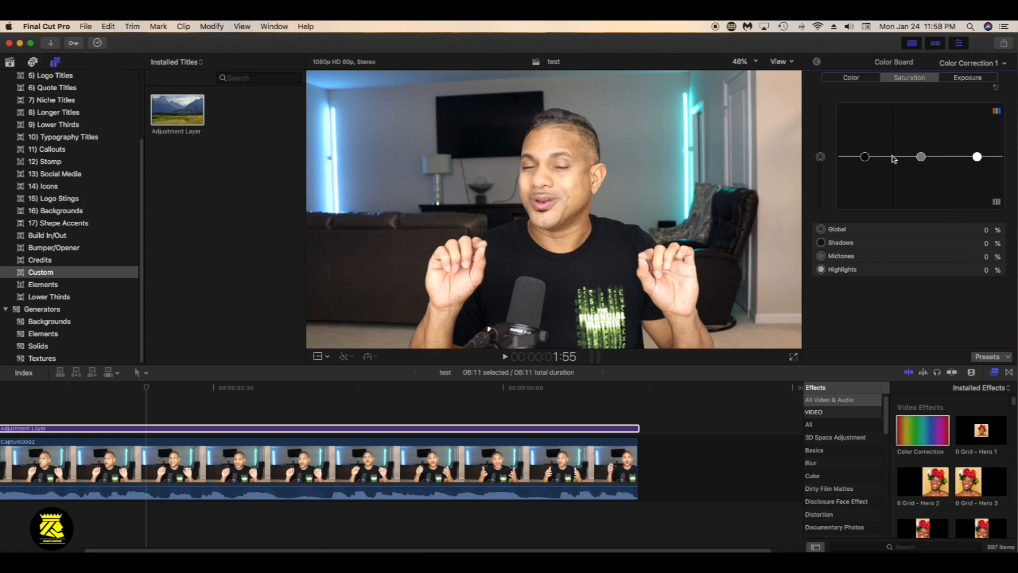
drag(865, 158, 865, 172)
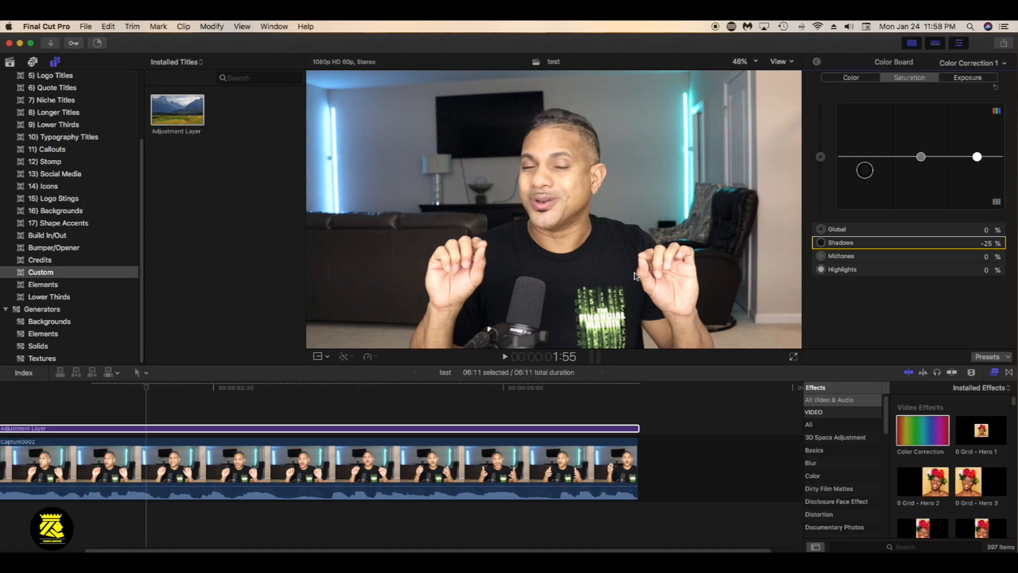
drag(864, 170, 867, 166)
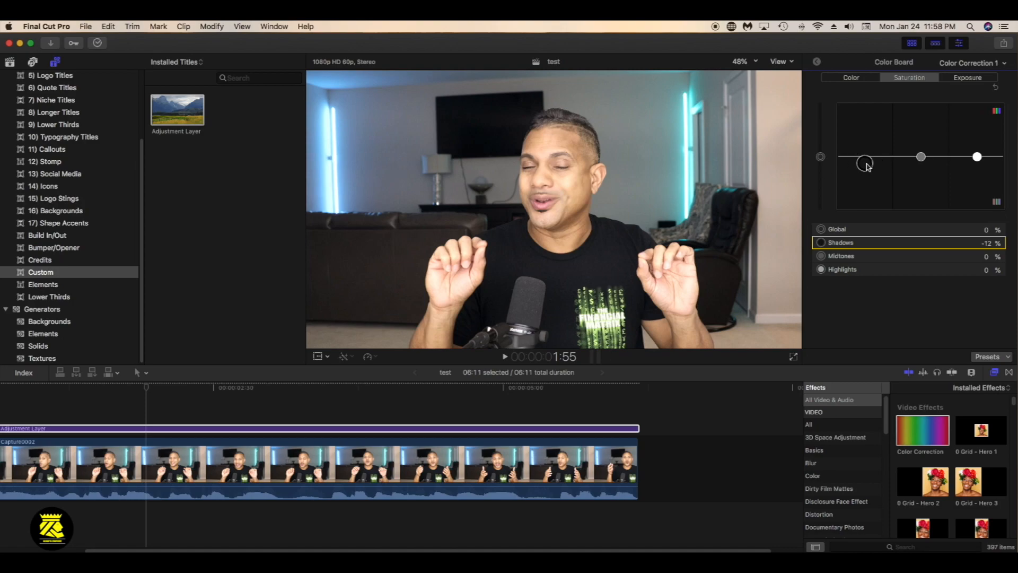
click(162, 429)
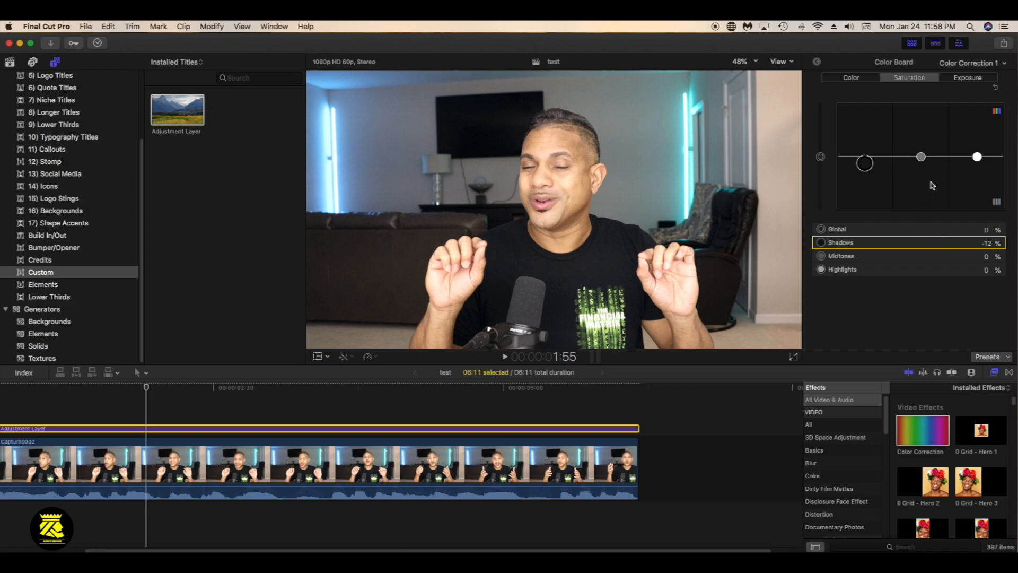
drag(920, 156, 978, 152)
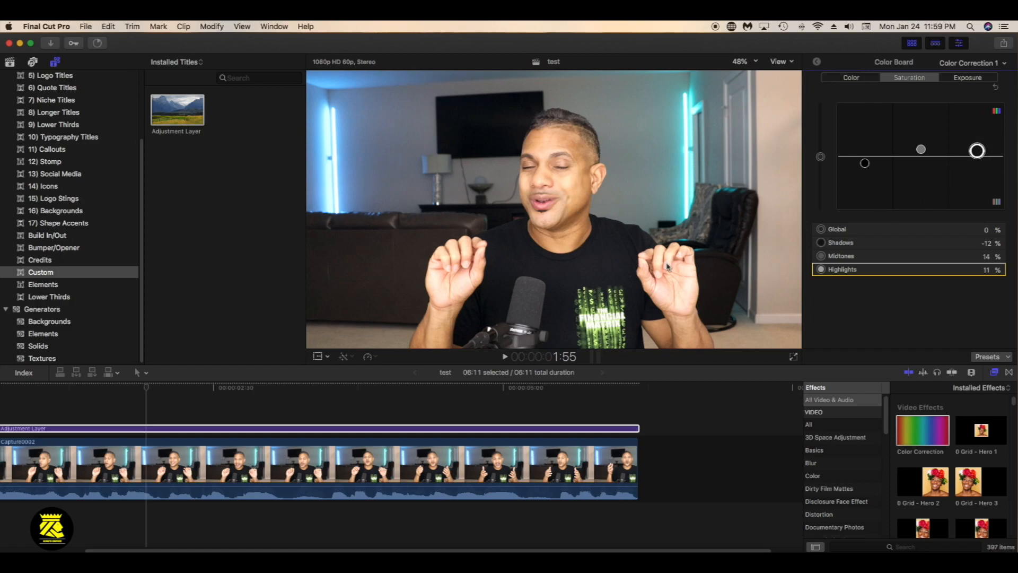
Set the Color Board exposure to -6% global, -3% for shadows and 12% for highlights, leaving midtones at 0%
click(968, 78)
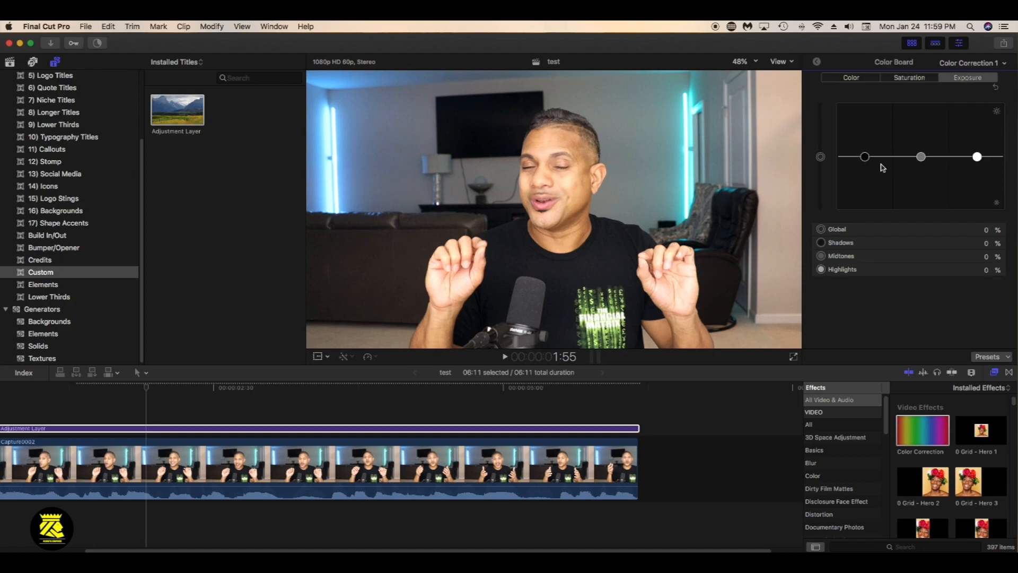
click(821, 157)
drag(823, 158, 866, 160)
drag(980, 158, 980, 158)
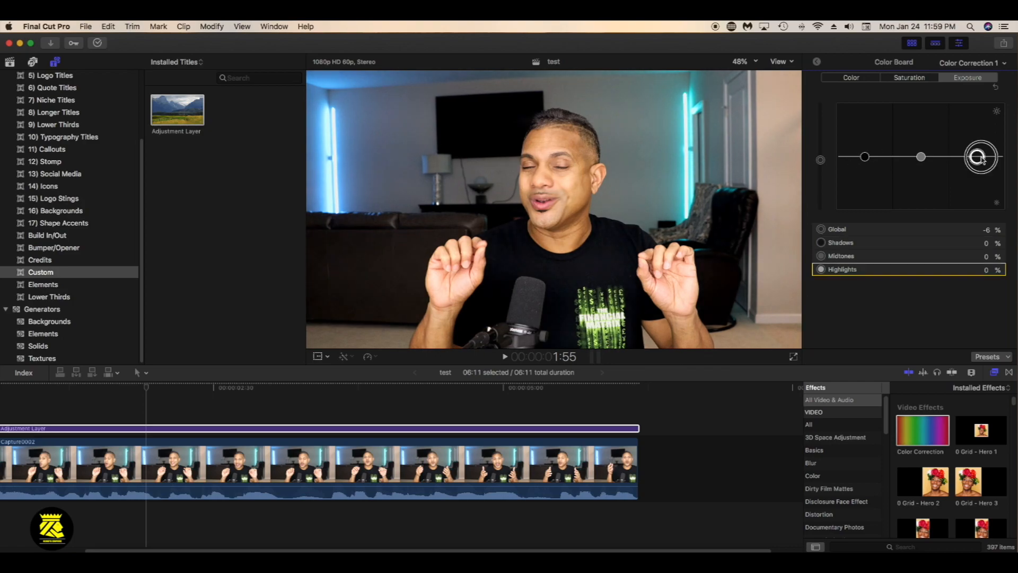
drag(981, 159, 981, 153)
click(859, 258)
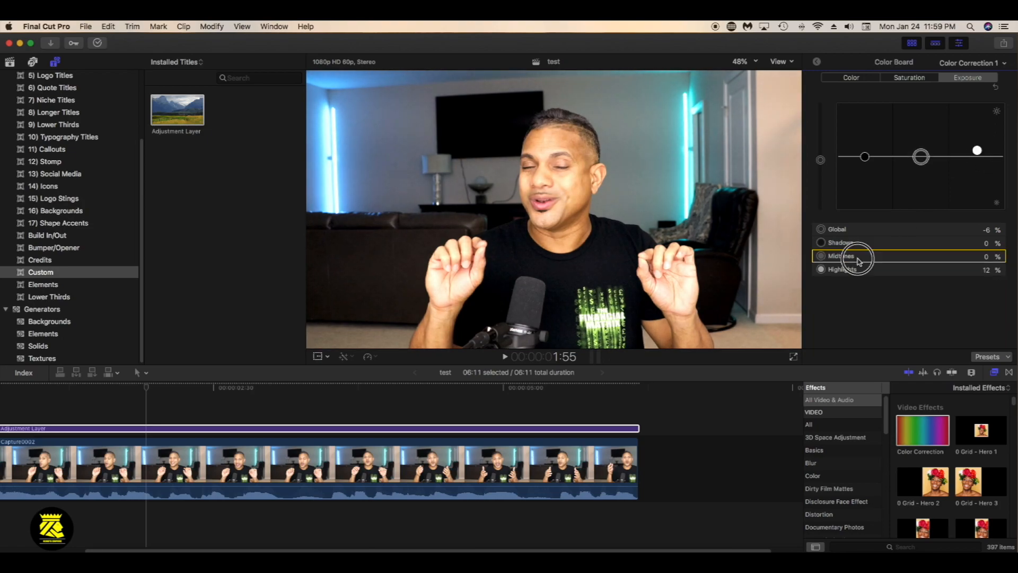
drag(920, 159, 921, 161)
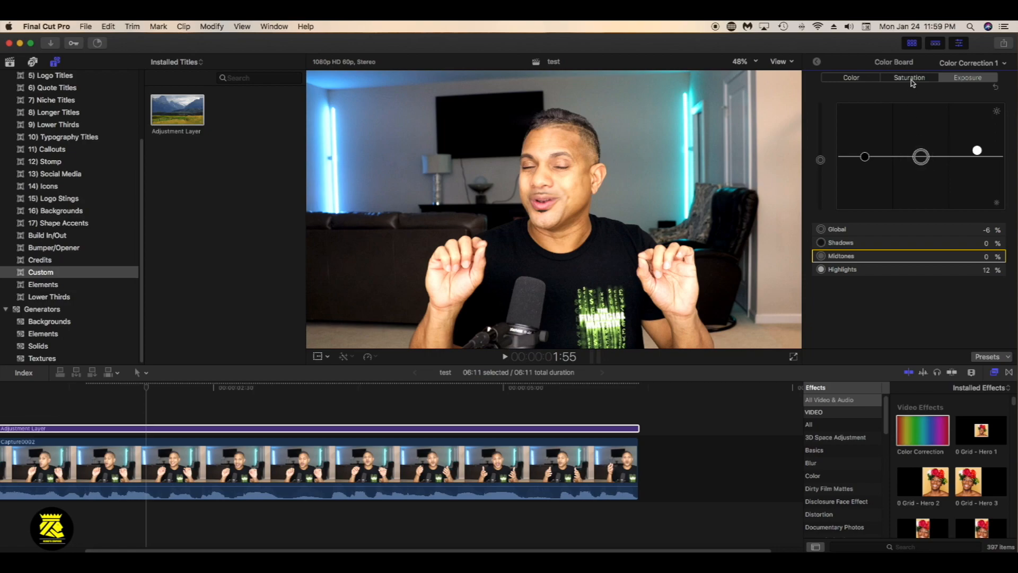
drag(864, 158, 866, 162)
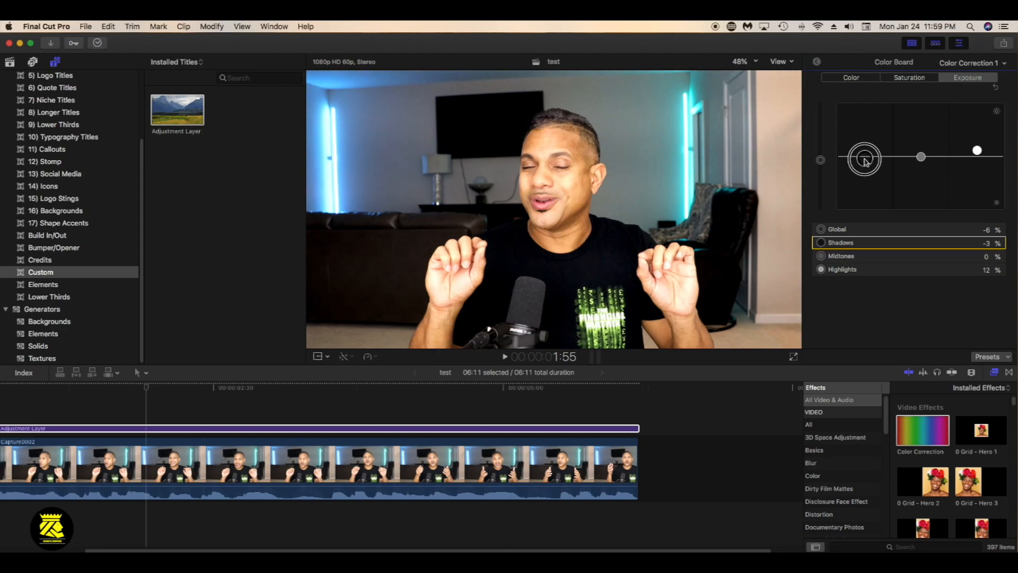
drag(865, 161, 866, 162)
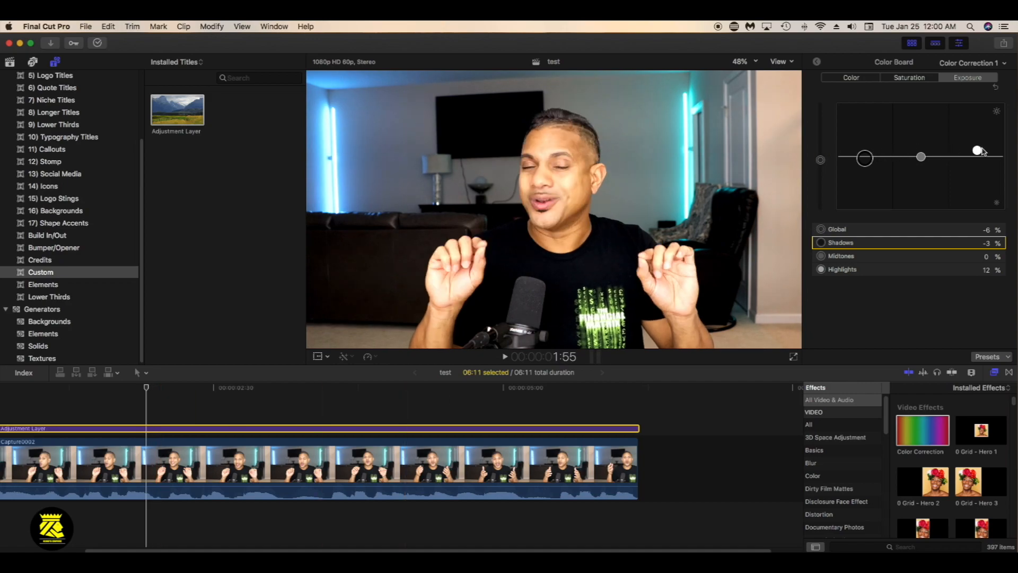
Review the saturation and color settings, and lower the midtones saturation to 6%
click(910, 78)
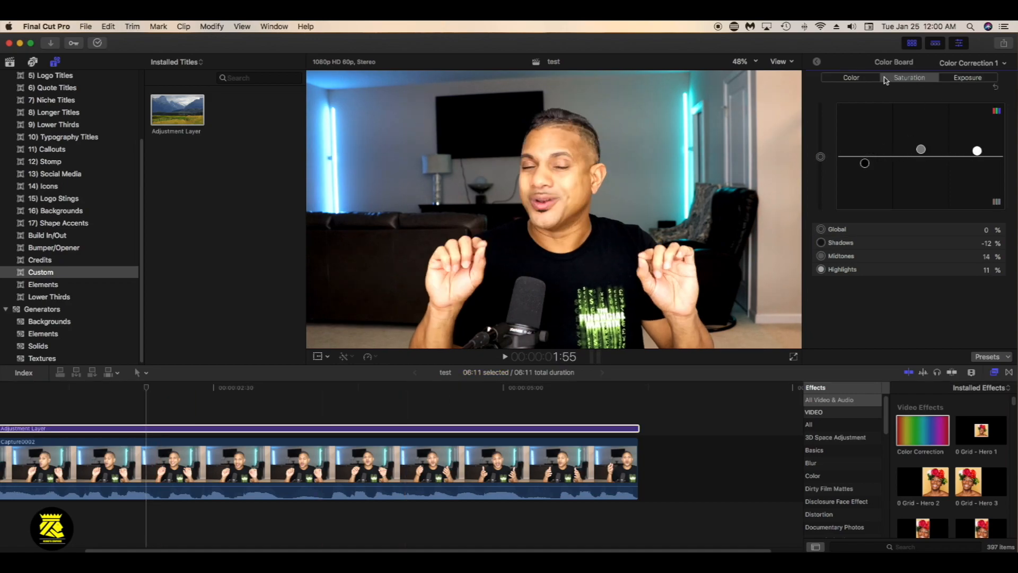
click(853, 78)
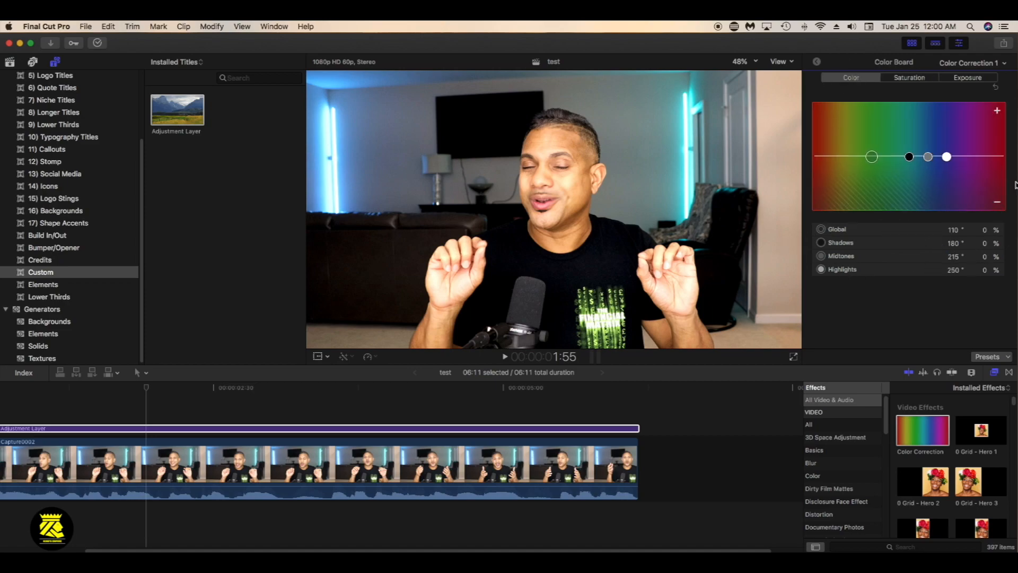
click(913, 78)
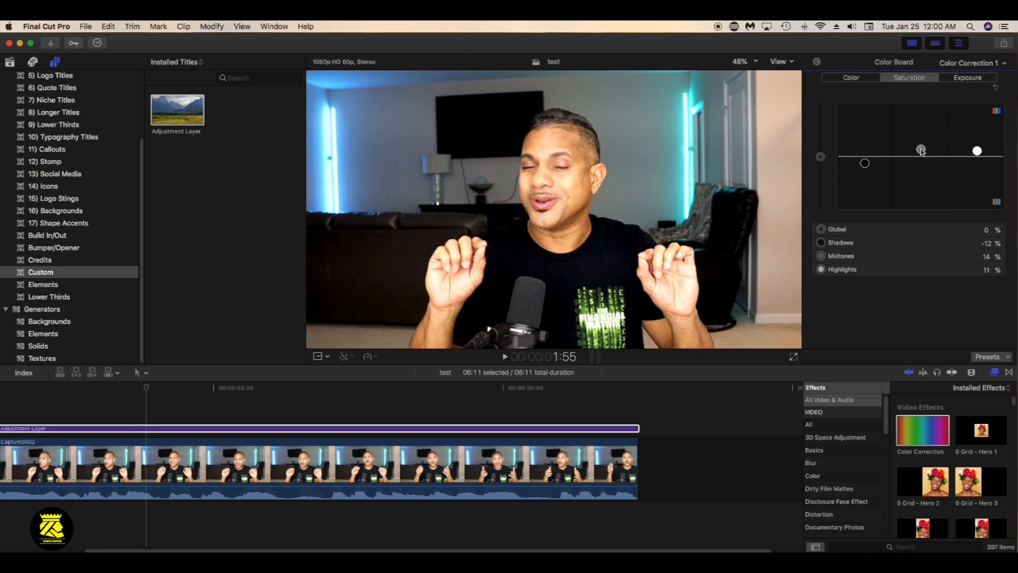
drag(921, 151, 922, 155)
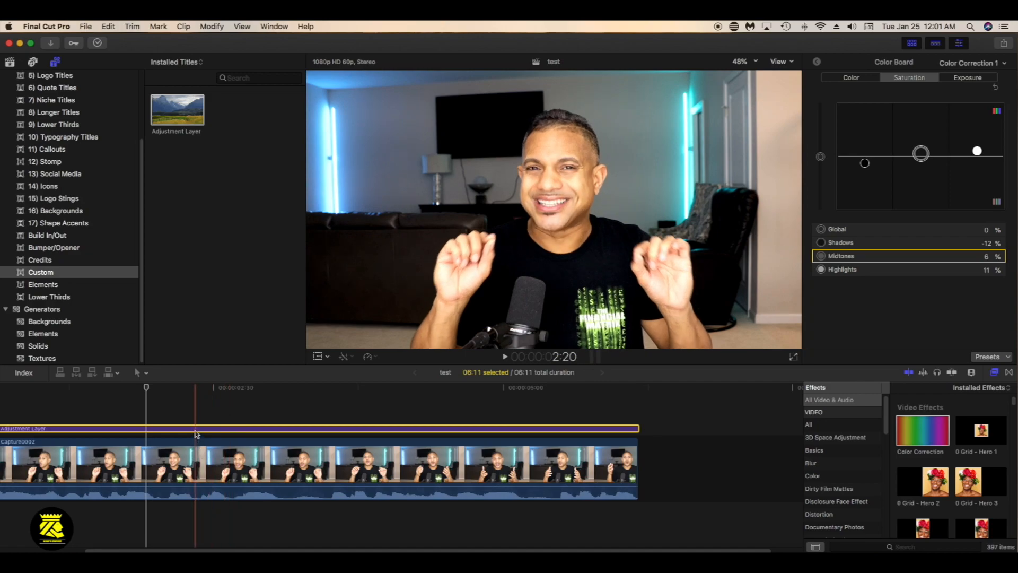
Add the Centered title above the Adjustment Layer at 2:00, preview it at 2:25 and select it
click(157, 417)
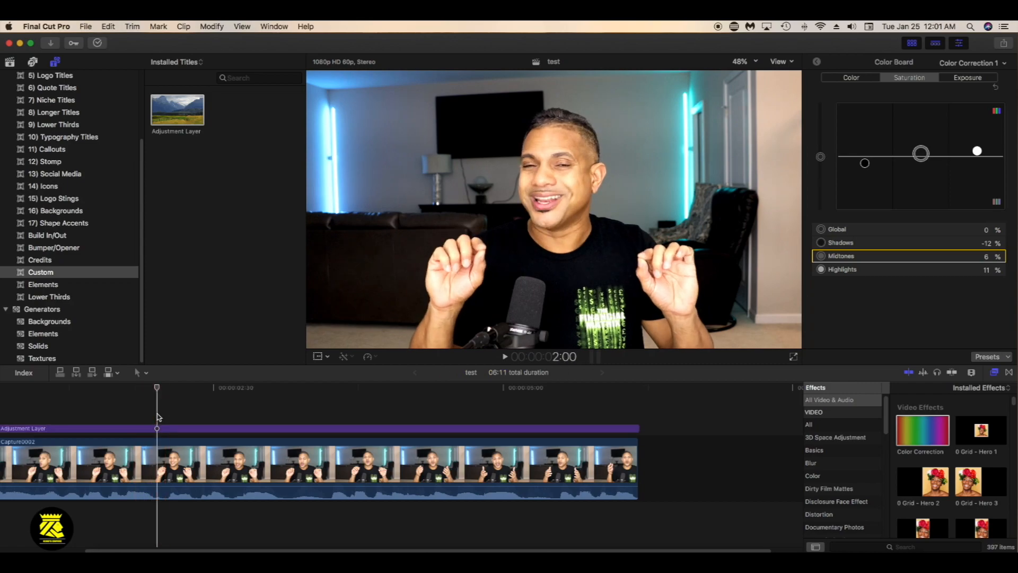
key(super+v)
click(173, 416)
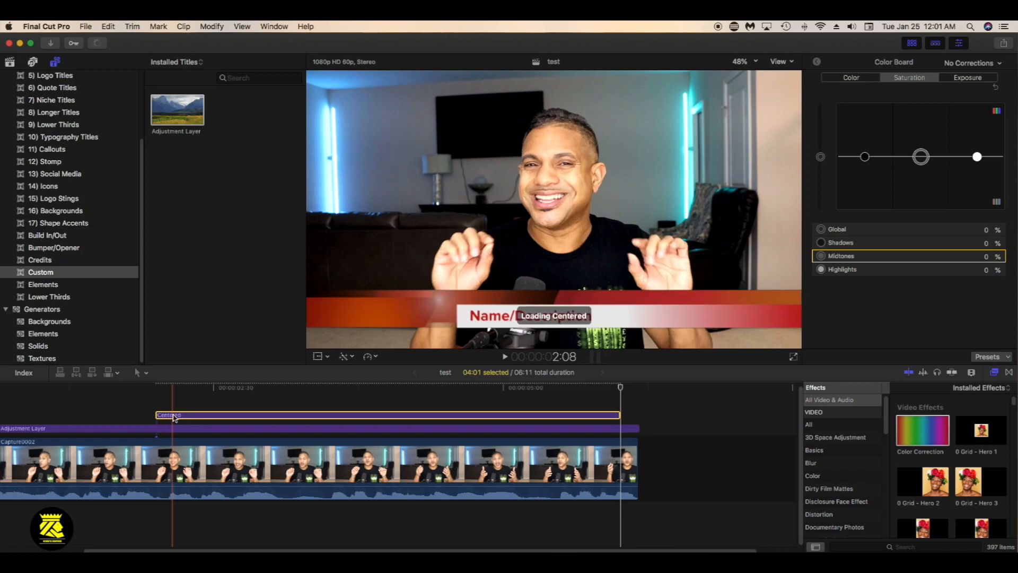
click(204, 406)
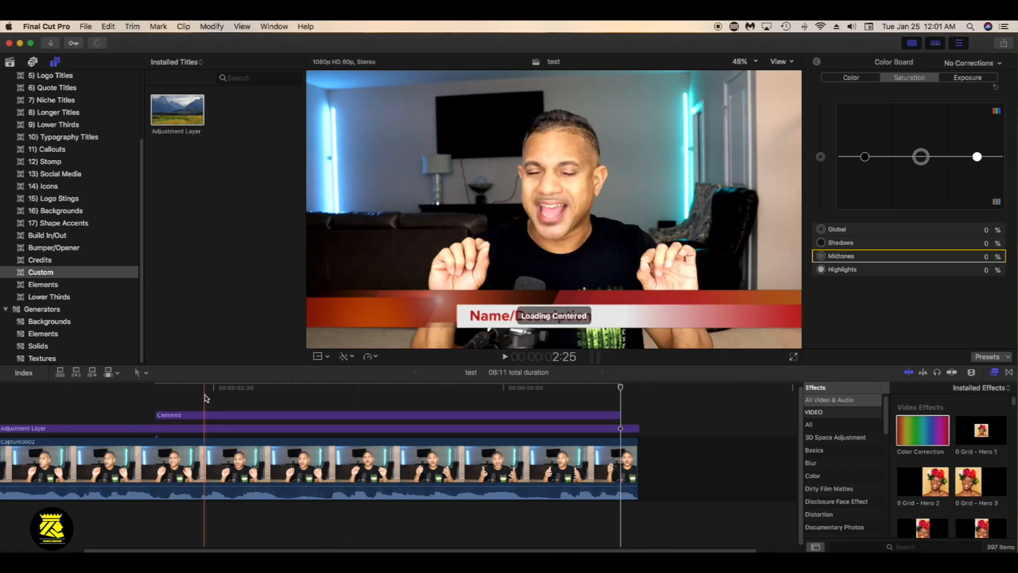
click(364, 416)
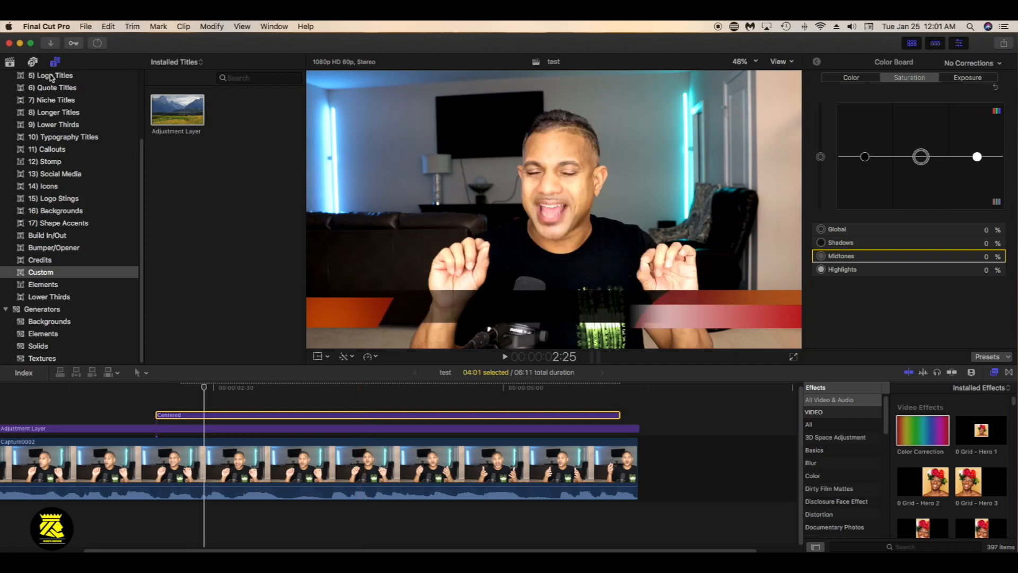
Examine the installed title designs in the Logo, Quote, Niche, Typography and Stomp categories
click(50, 76)
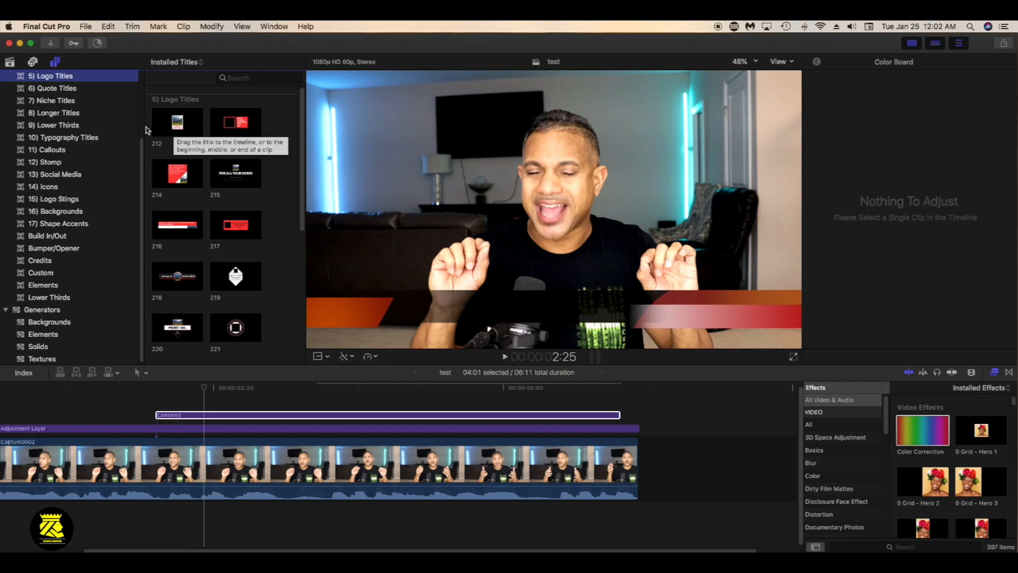
click(59, 89)
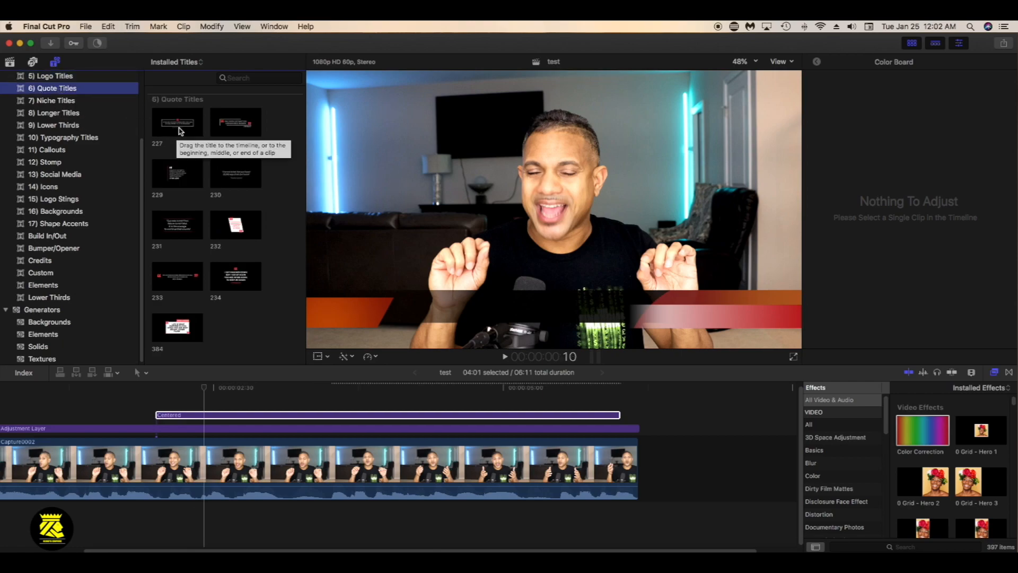
click(53, 101)
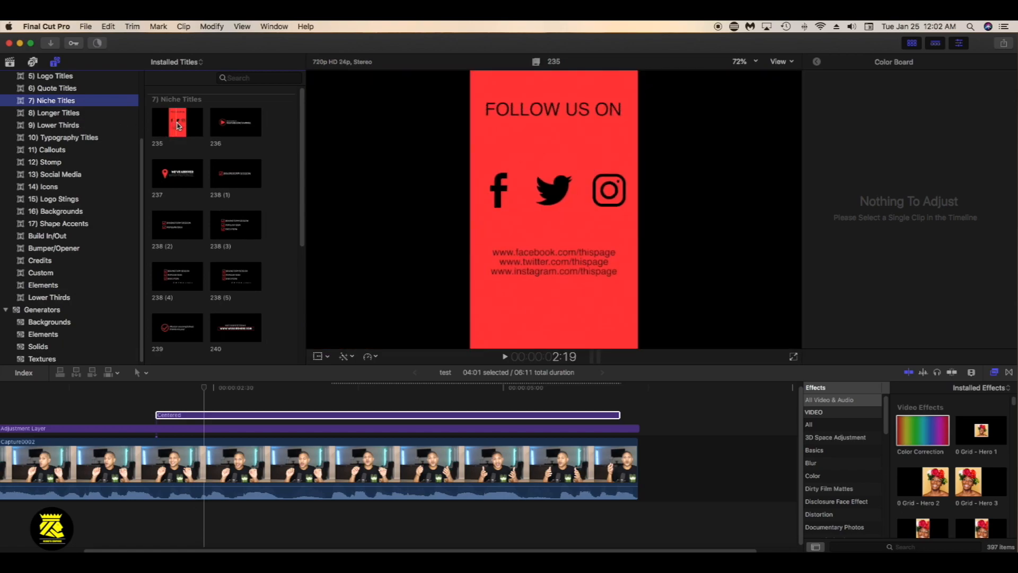
click(53, 139)
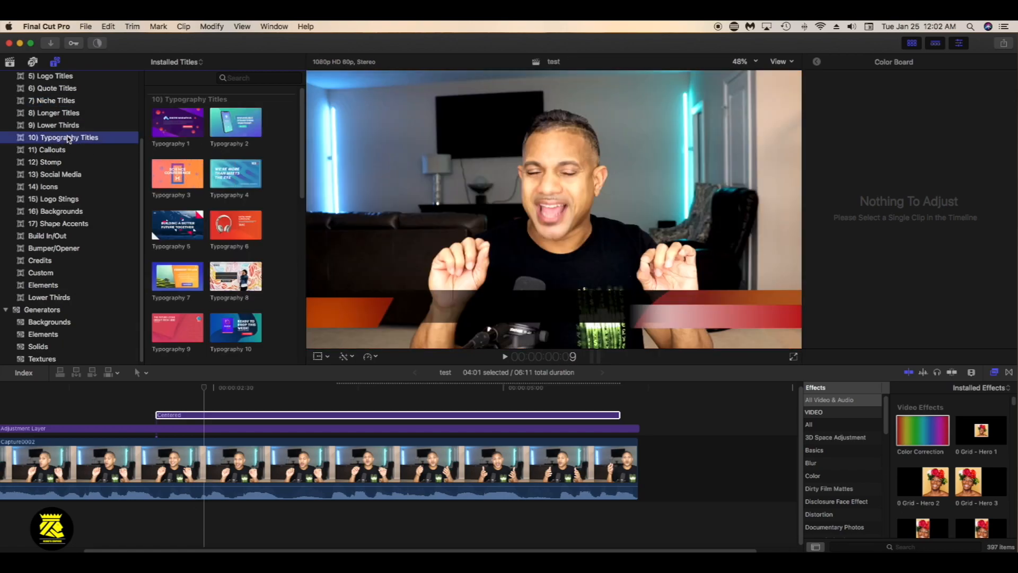
click(42, 164)
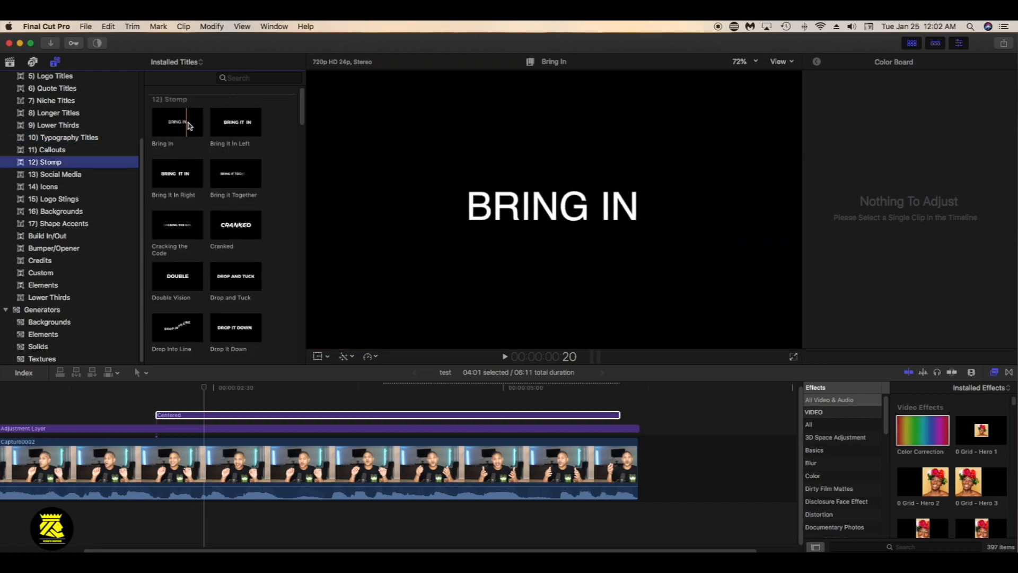
Delete the Centered title from above the Adjustment Layer
click(234, 416)
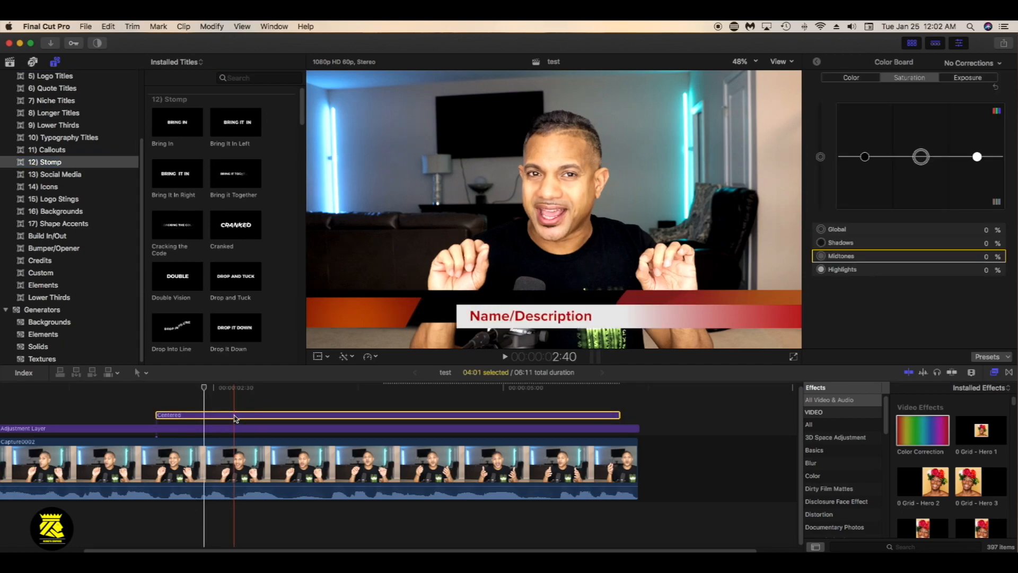
key(Delete)
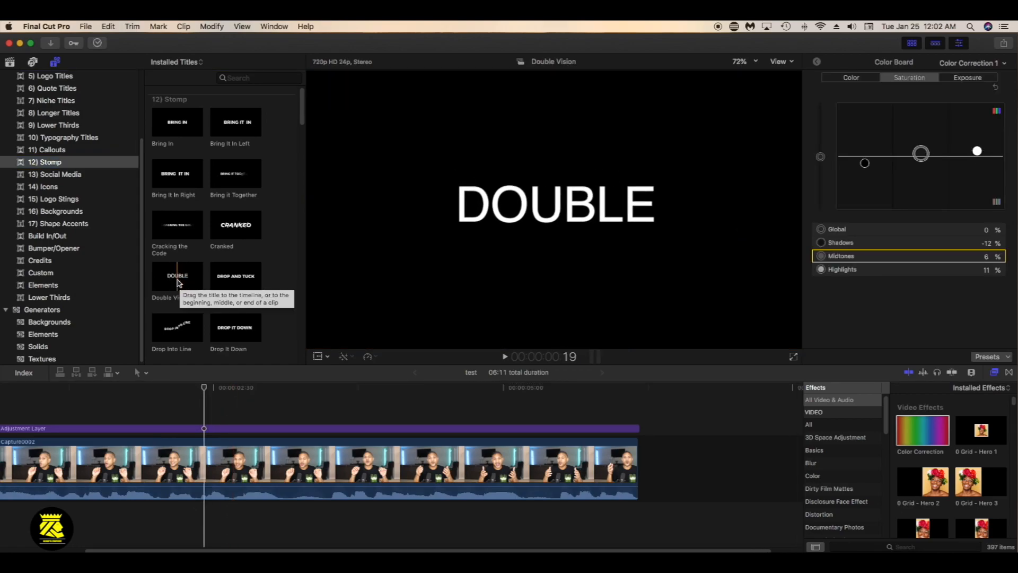
Make Double Vision the default title, add it above the Adjustment Layer at 2:25, and preview it up to 2:58
right_click(178, 282)
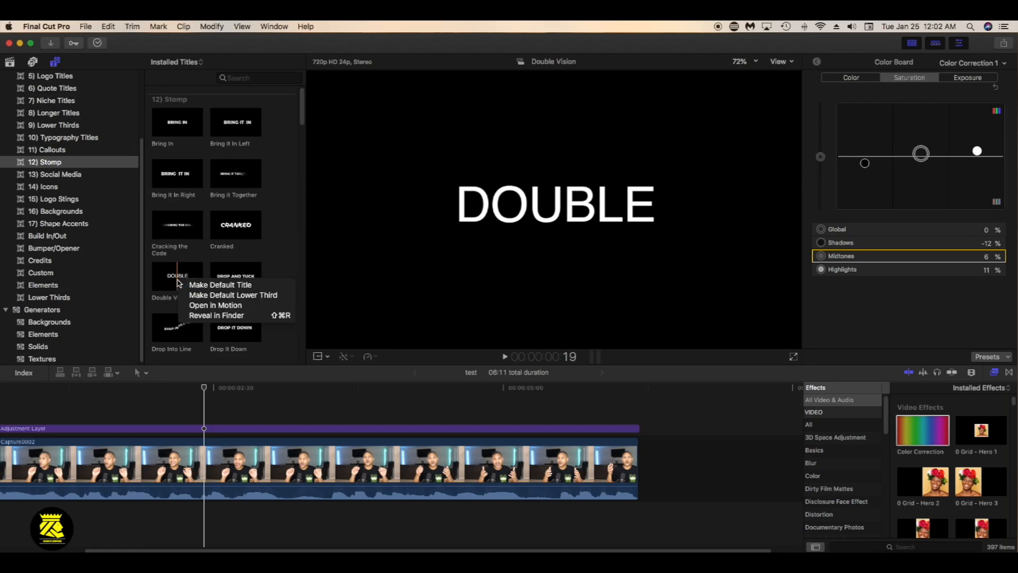
click(206, 285)
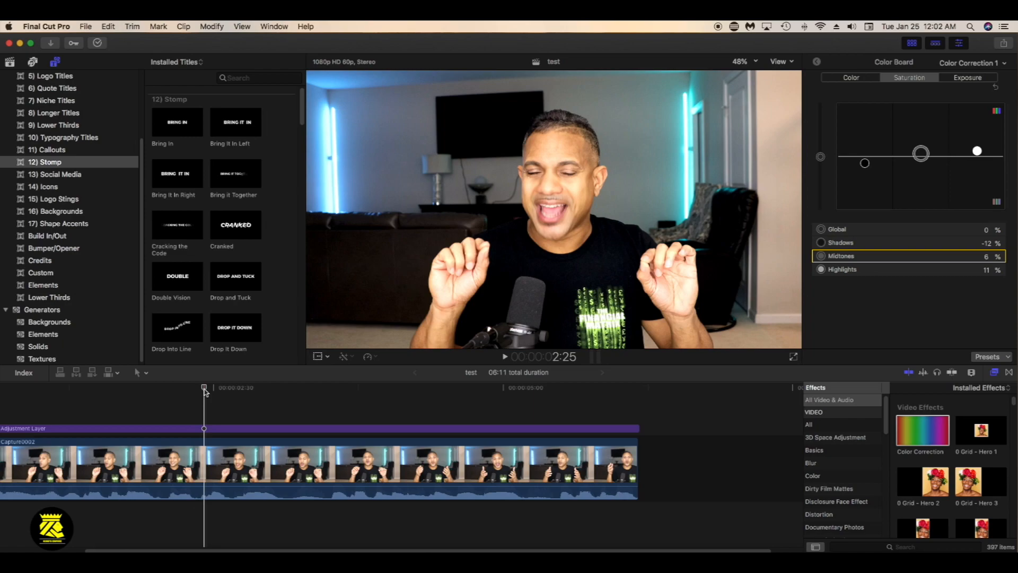
key(ctrl+t)
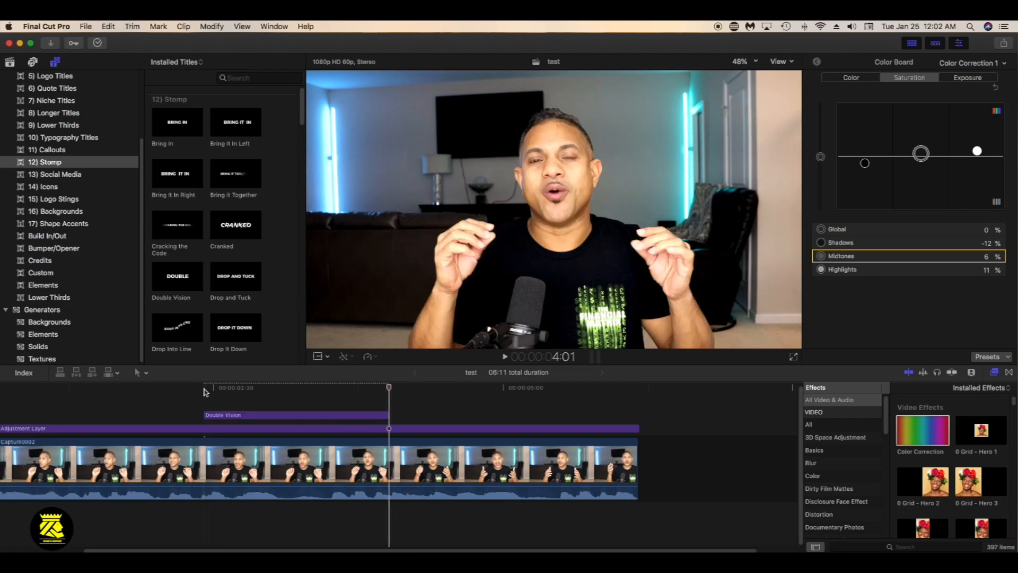
click(205, 390)
click(227, 415)
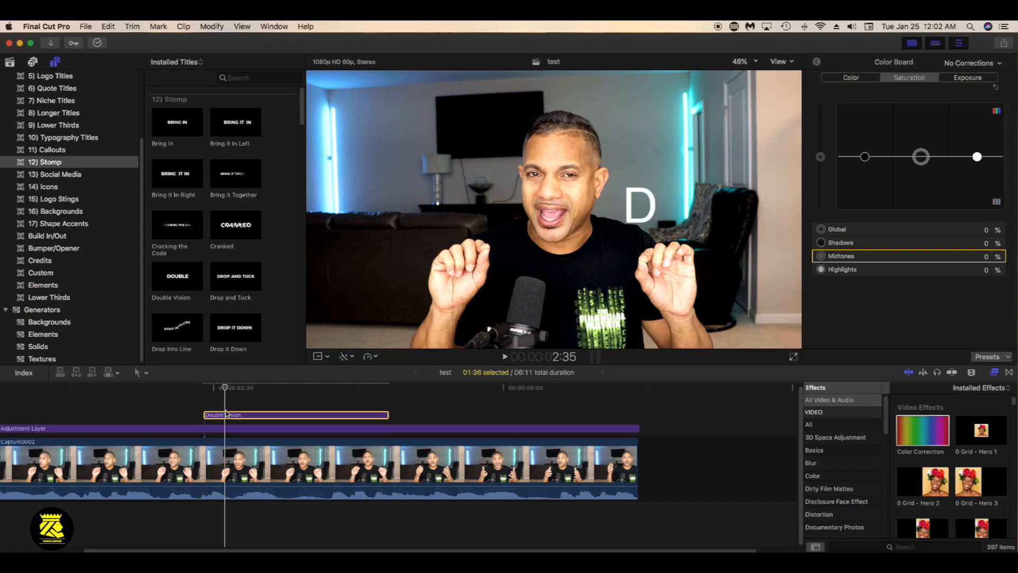
click(268, 403)
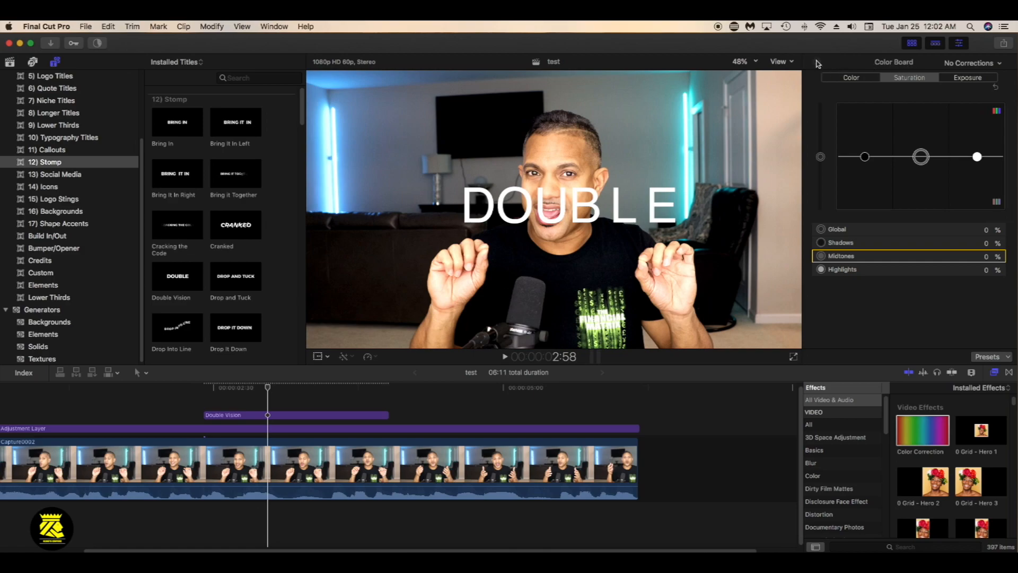
Leave the Color Board, select the Double Vision title in the viewer, and preview its animation at 2:52 and 2:45
click(818, 63)
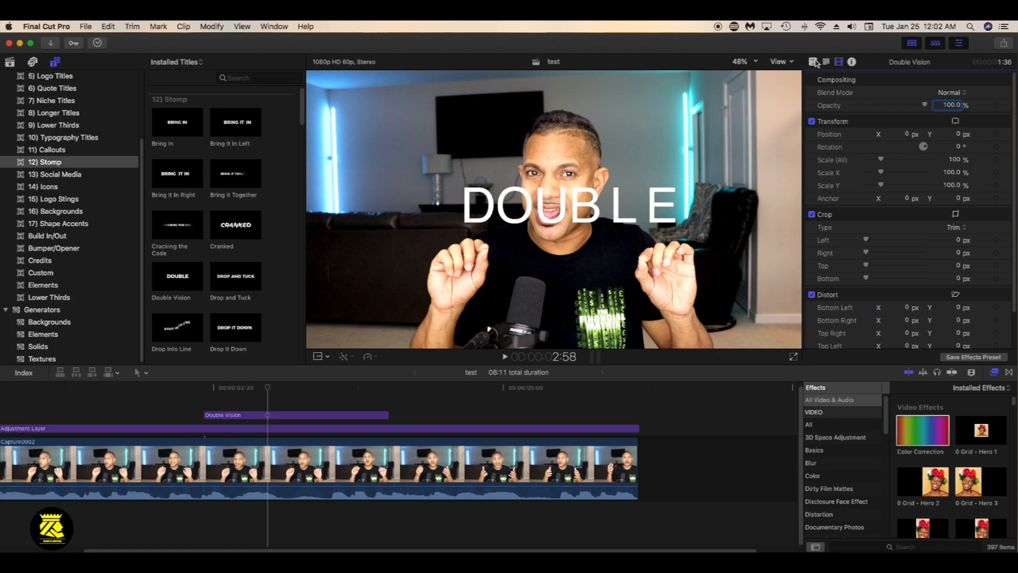
double_click(554, 210)
click(257, 394)
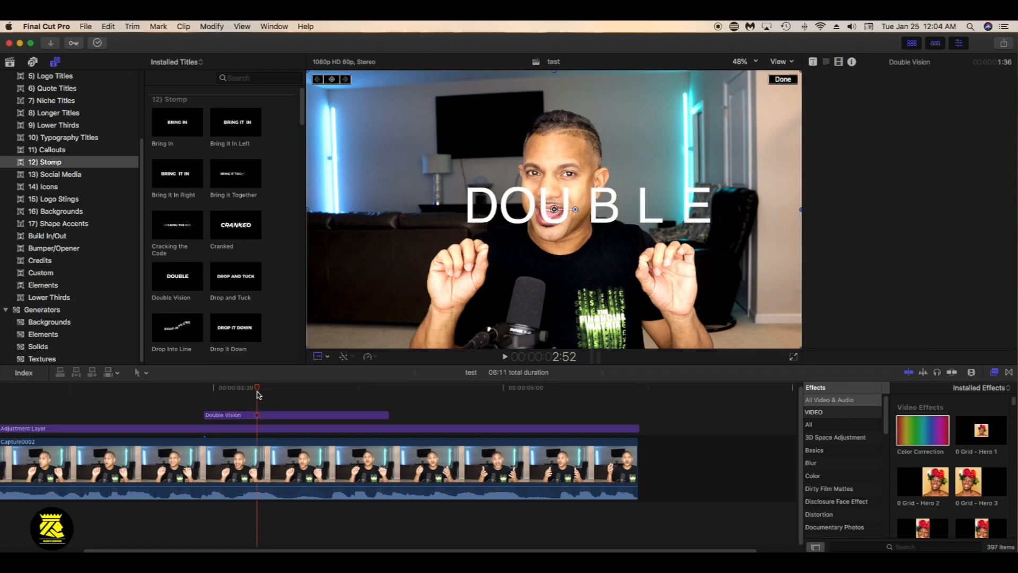
click(244, 393)
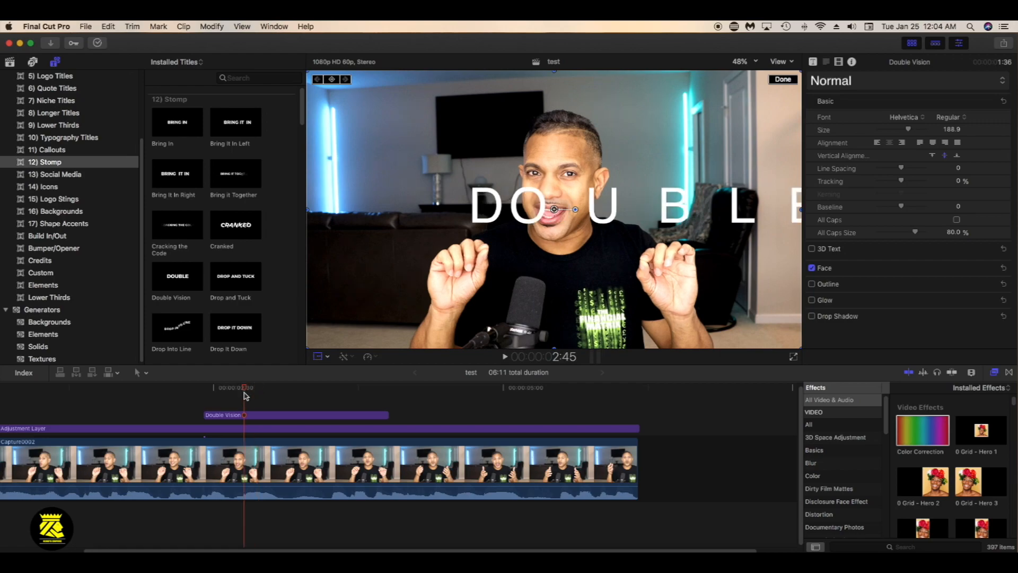
Replace the Double Vision title's text "DOUBLE" with "test"
double_click(490, 206)
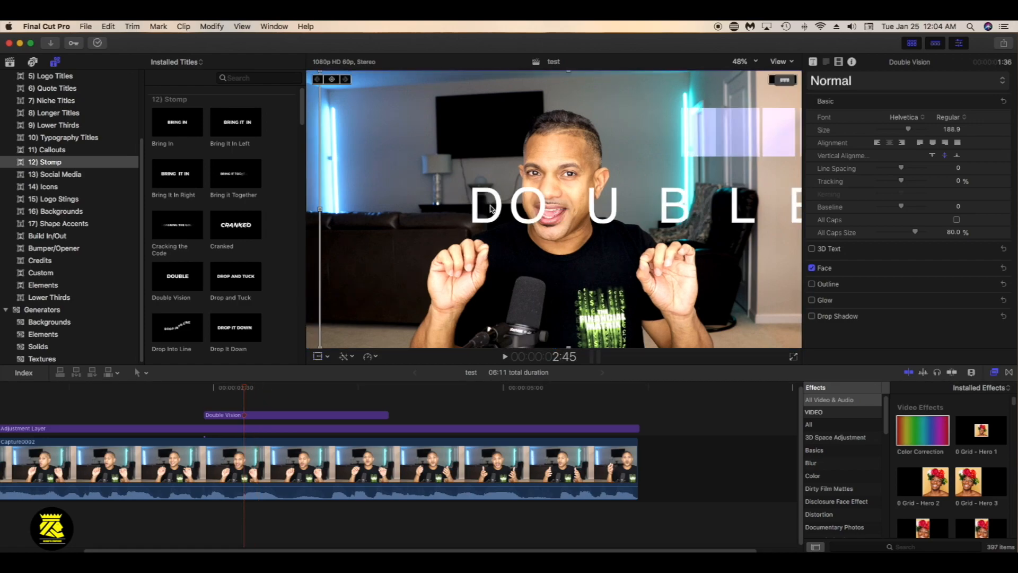
drag(839, 112, 806, 112)
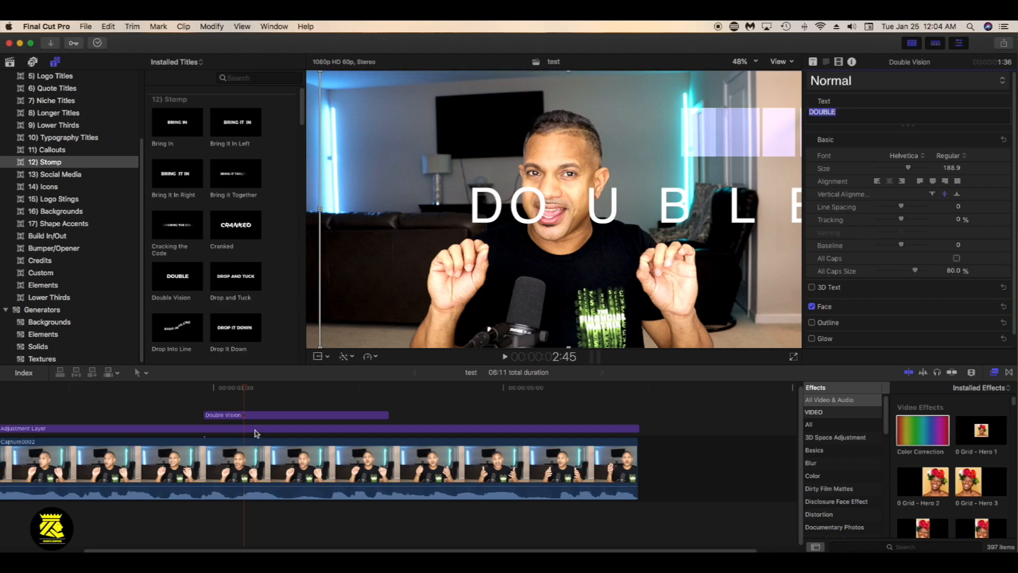
click(224, 387)
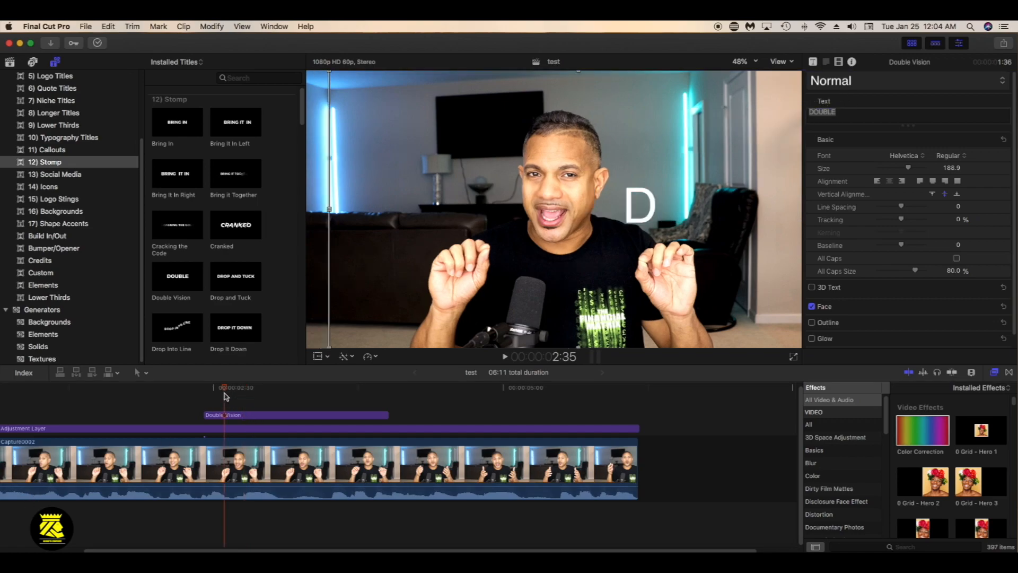
click(226, 387)
drag(226, 388, 272, 388)
drag(843, 112, 811, 113)
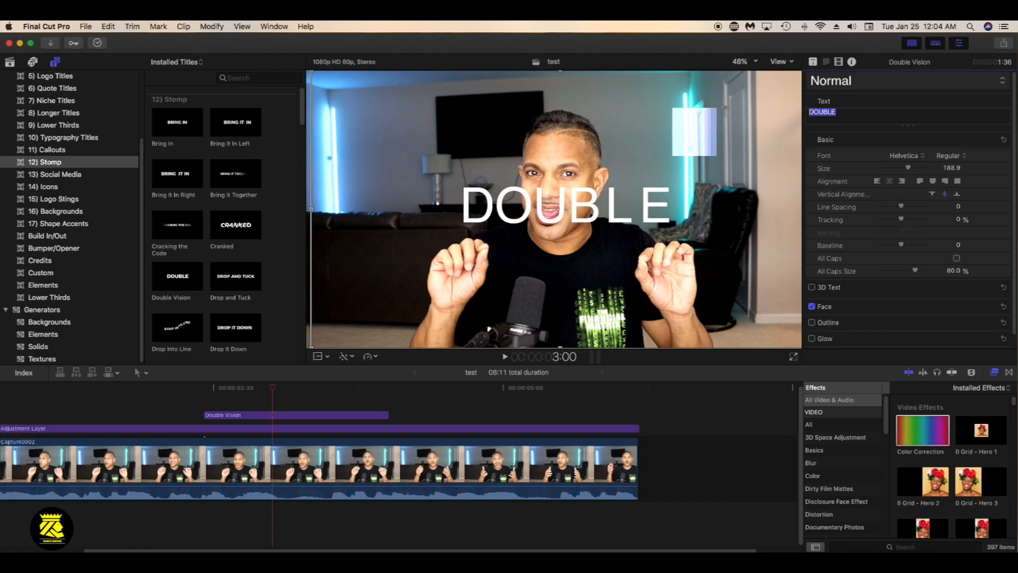
key(BackSpace)
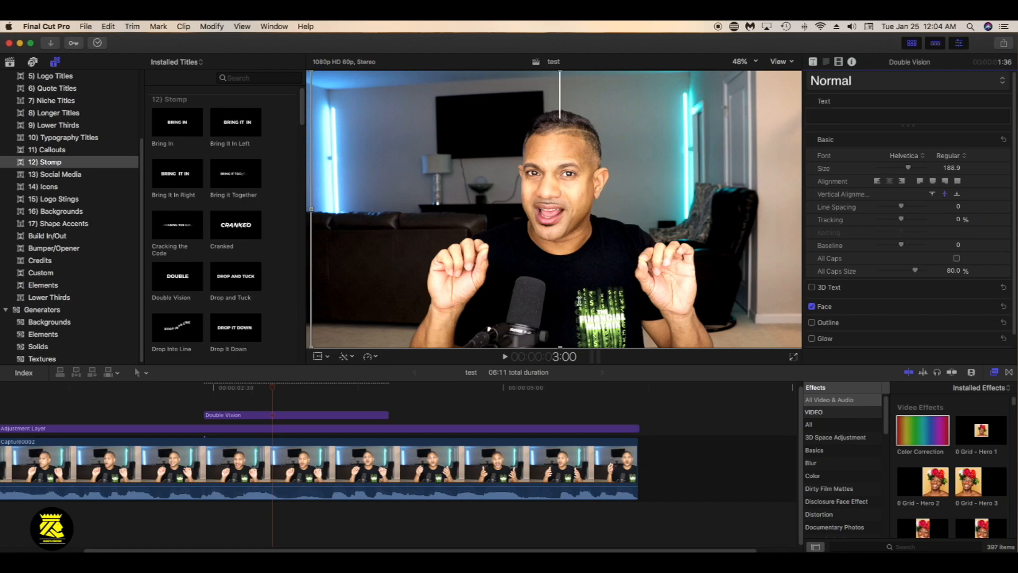
click(258, 392)
click(820, 117)
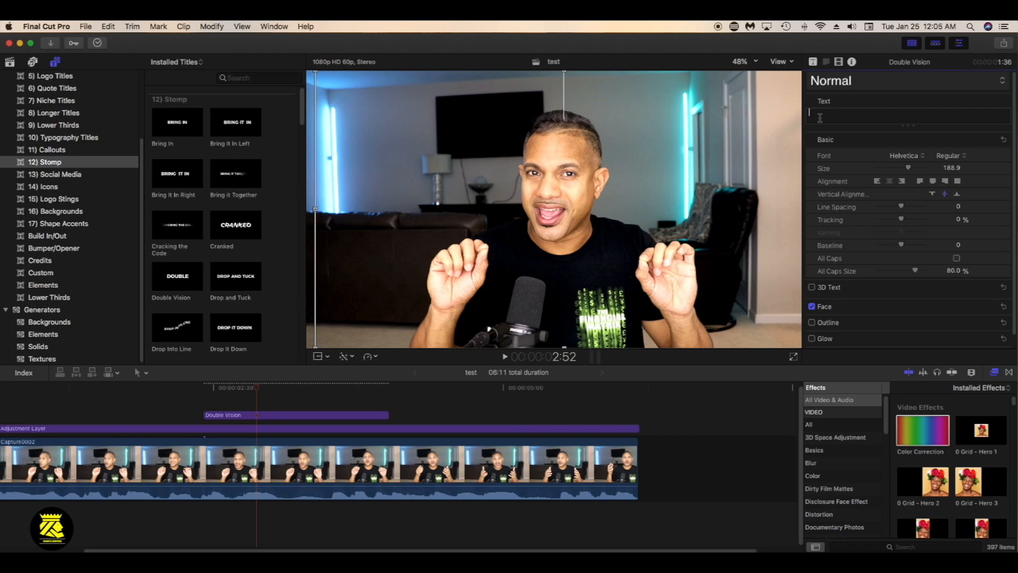
text(test)
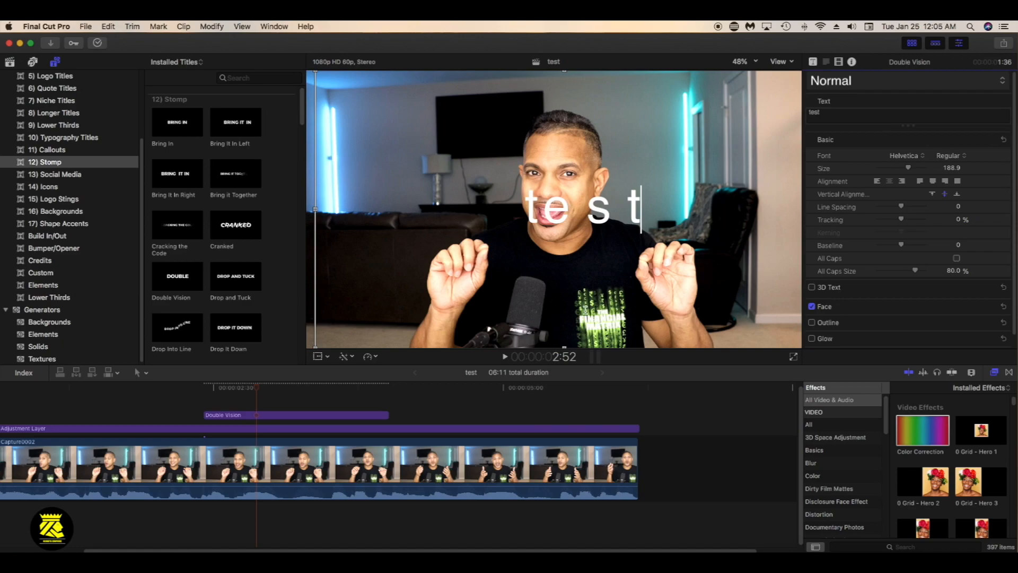
Preview the edited title at 3:14, and play the timeline from near its beginning until 2:13
drag(251, 390, 299, 399)
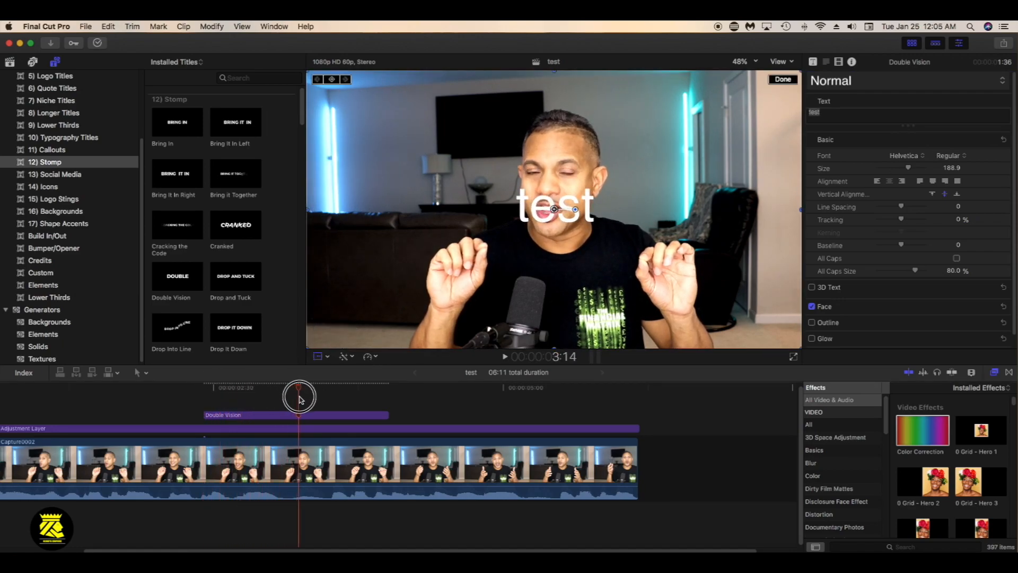
click(271, 418)
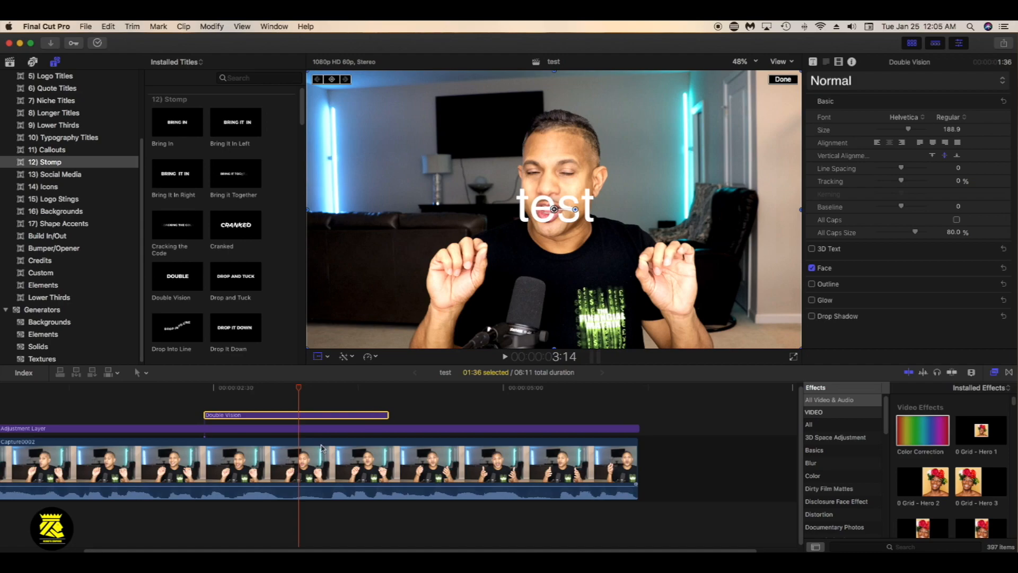
click(21, 395)
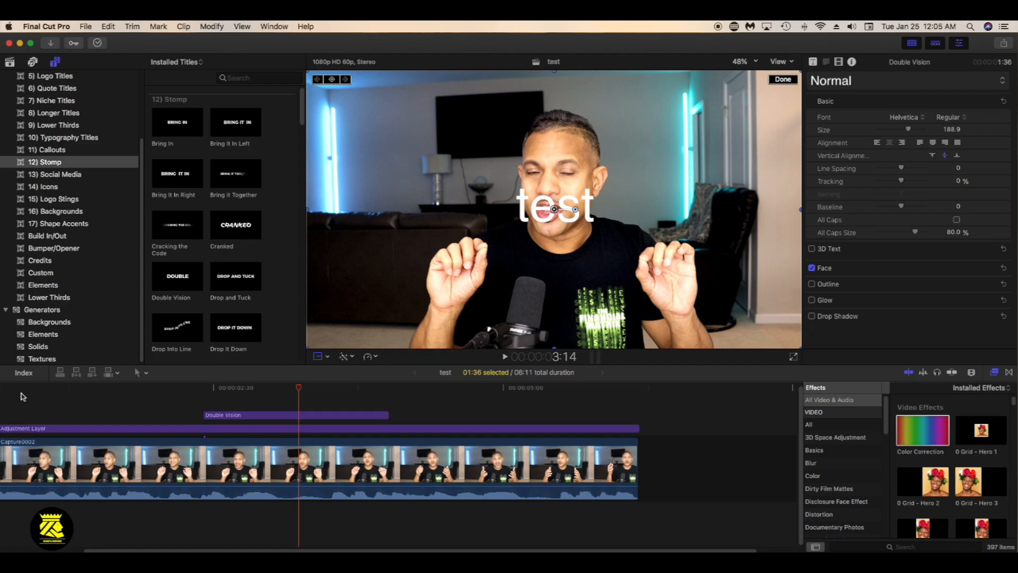
key(space)
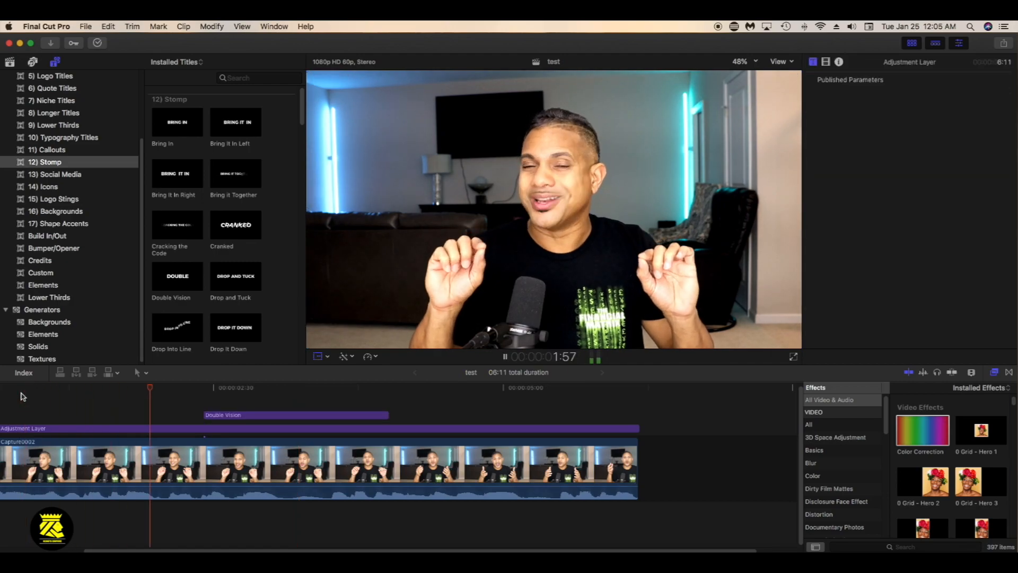
key(space)
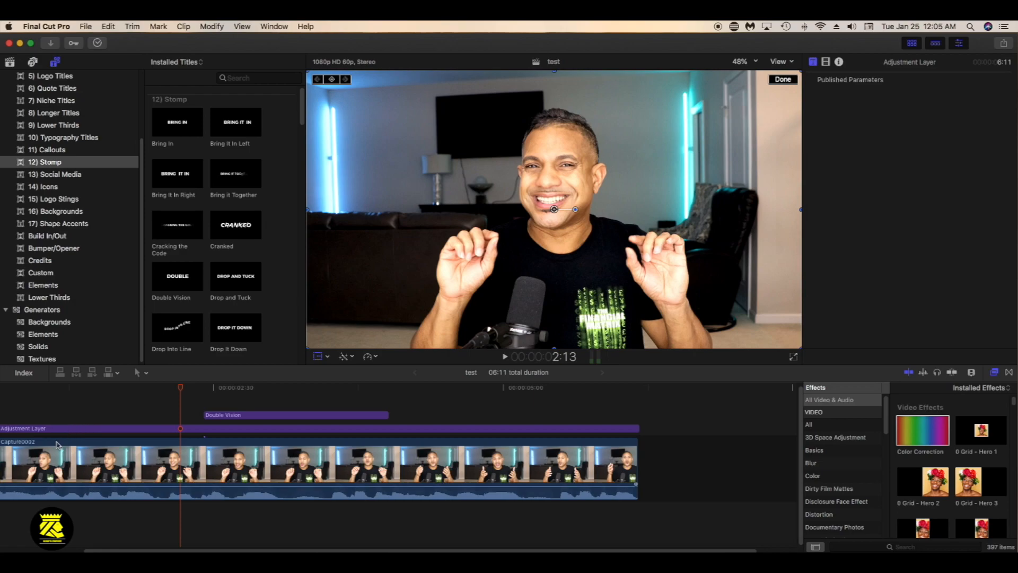
Review the Adjustment Layer in the timeline, its source among the Custom titles, and the Color Correction effect
click(121, 429)
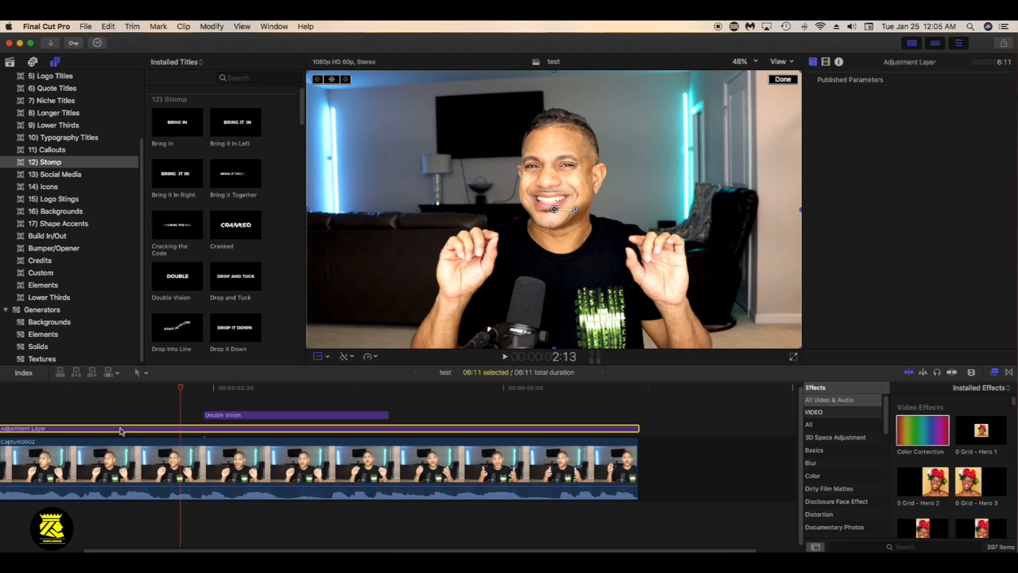
click(24, 275)
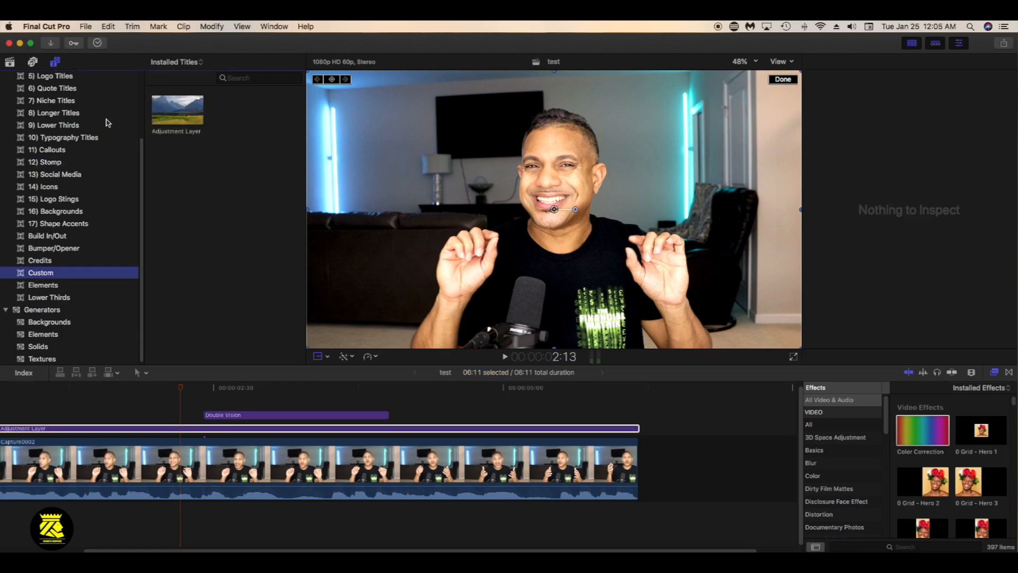
click(178, 121)
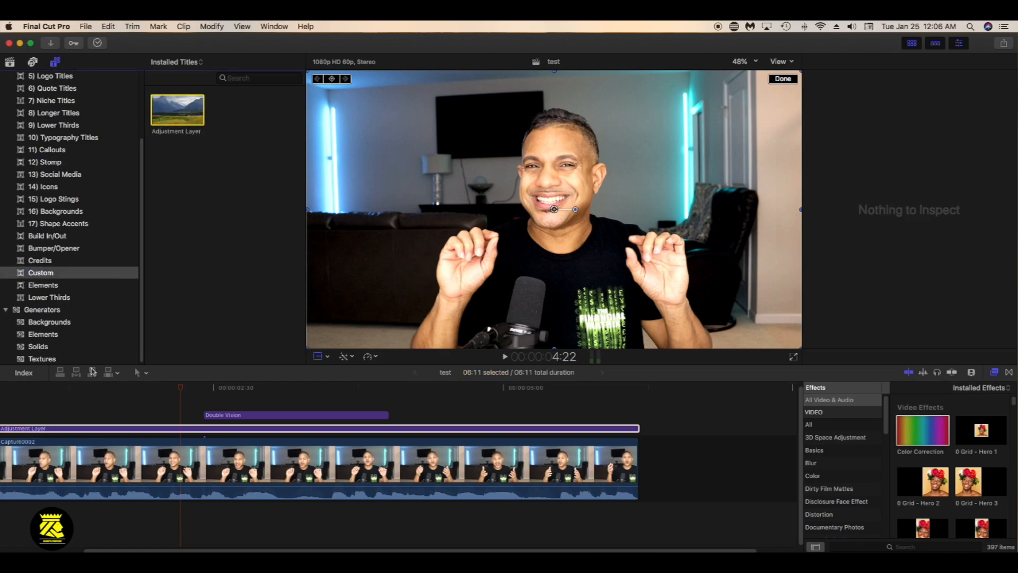
click(920, 442)
Select the Double Vision title and scrub through its text animation up to 3:10
click(299, 417)
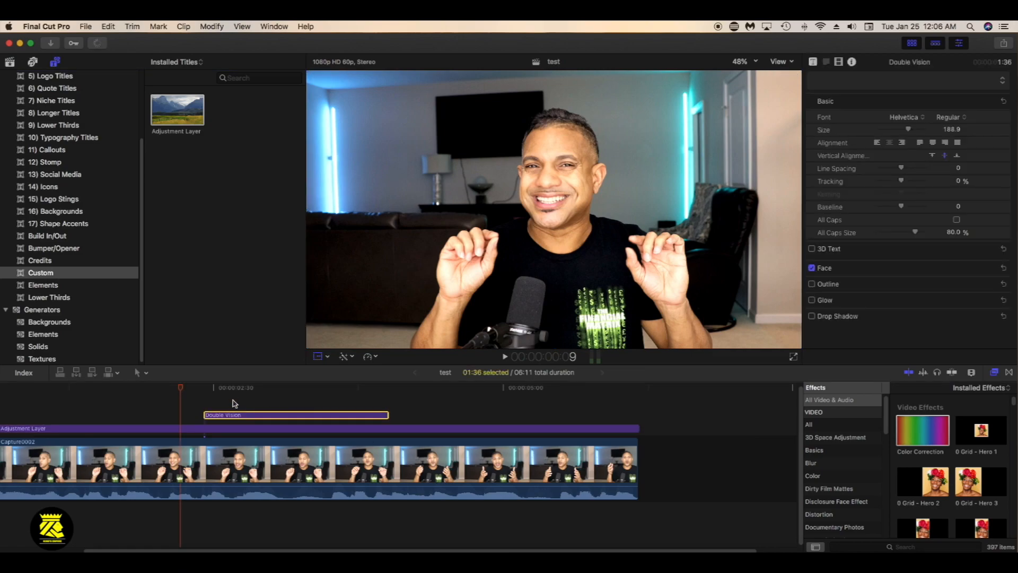
click(251, 395)
drag(249, 395, 290, 407)
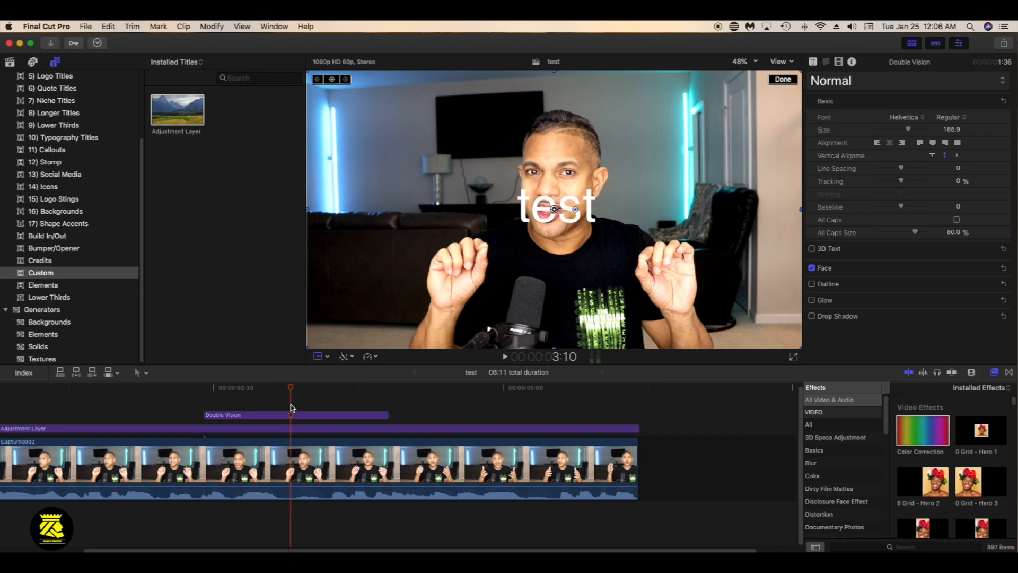
Cut the Capture0002 clip with the Blade tool just before the Double Vision title, midway through it, and near the clip's end
click(265, 468)
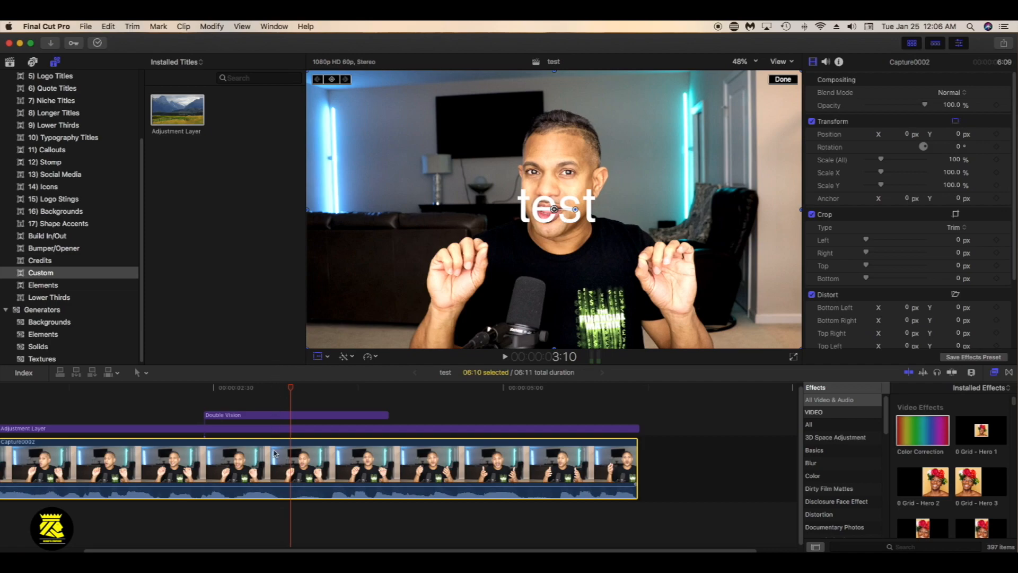
click(142, 373)
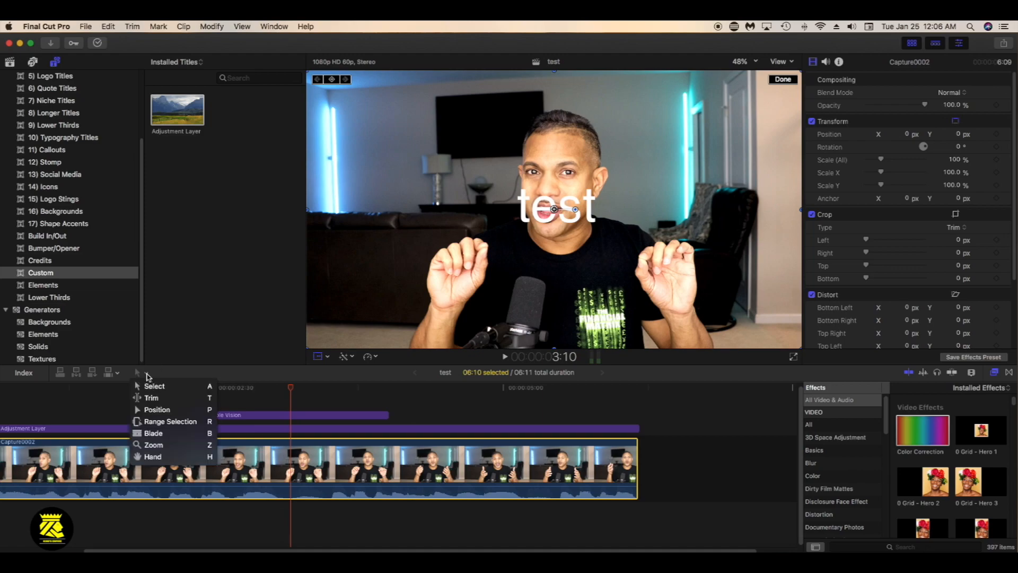
click(153, 434)
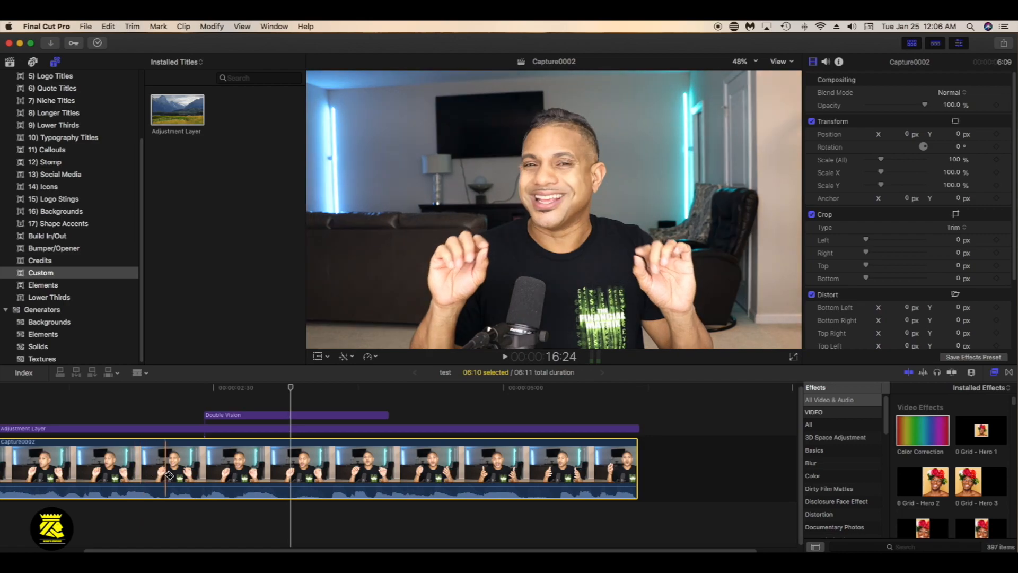
click(163, 475)
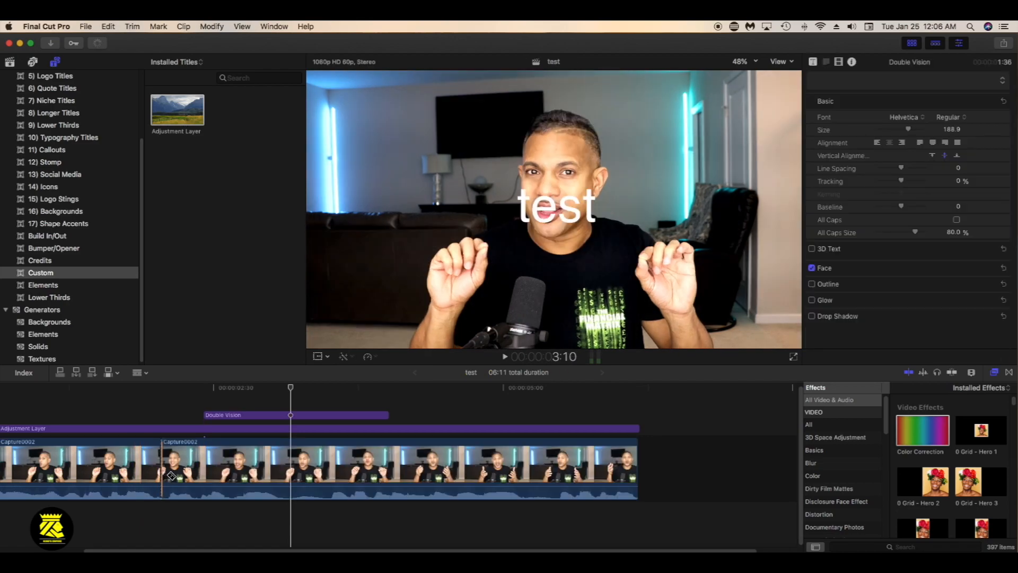
click(300, 481)
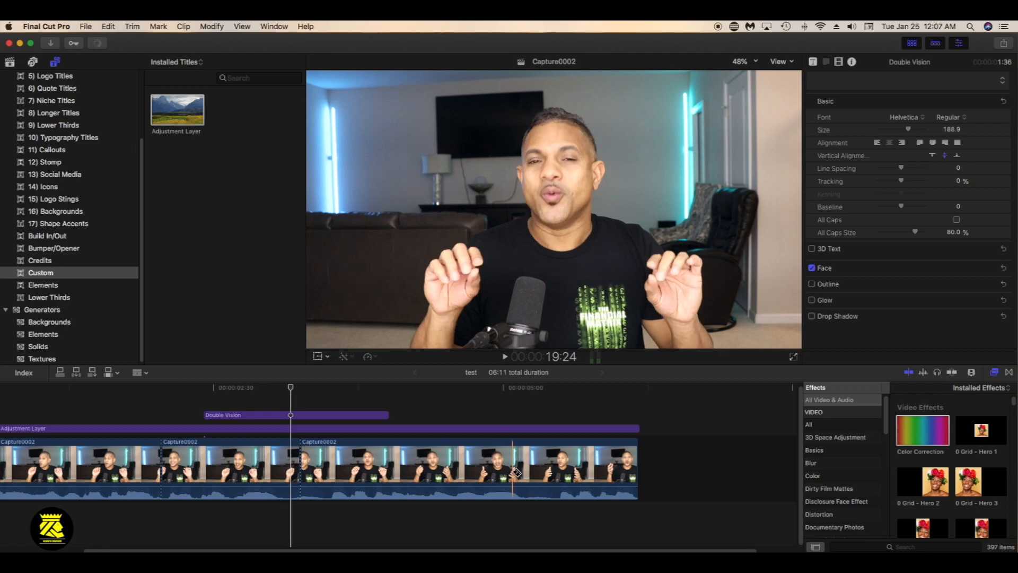
click(533, 471)
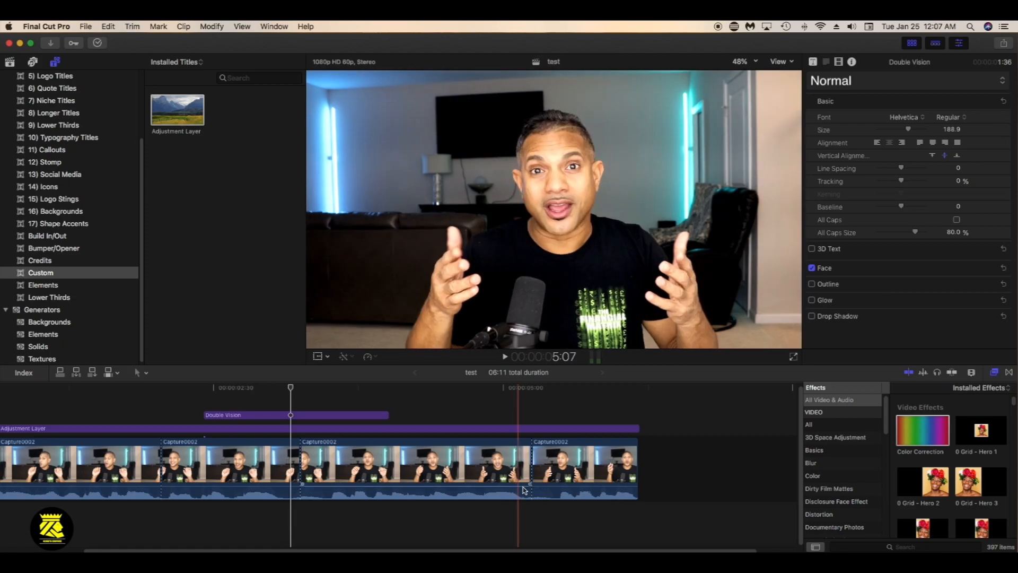
Trim a little footage from the clip edges at each of the three cuts in Capture0002
mouse_move(536, 469)
mouse_down()
mouse_move(557, 469)
mouse_move(546, 469)
mouse_up()
mouse_move(323, 469)
mouse_down()
mouse_move(353, 461)
mouse_move(334, 461)
mouse_up()
drag(213, 461, 211, 460)
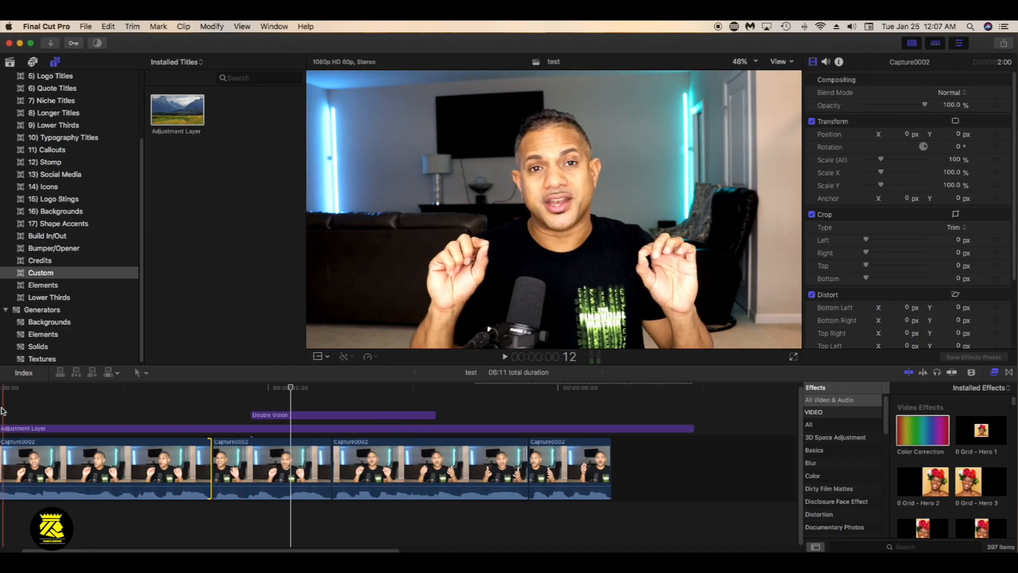
Play the trimmed sequence from its beginning twice to check the cuts and the title
key(space)
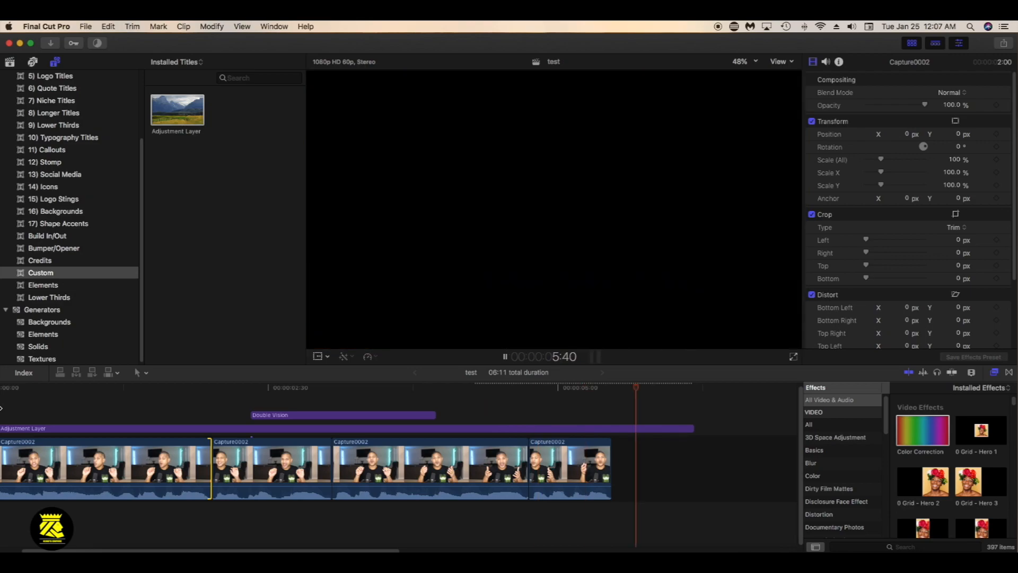
click(3, 401)
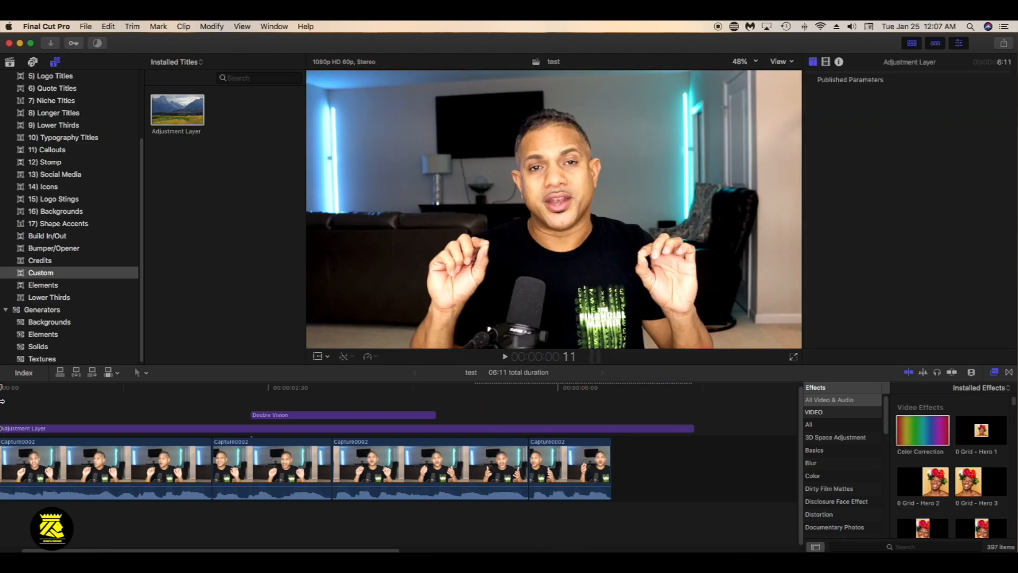
key(space)
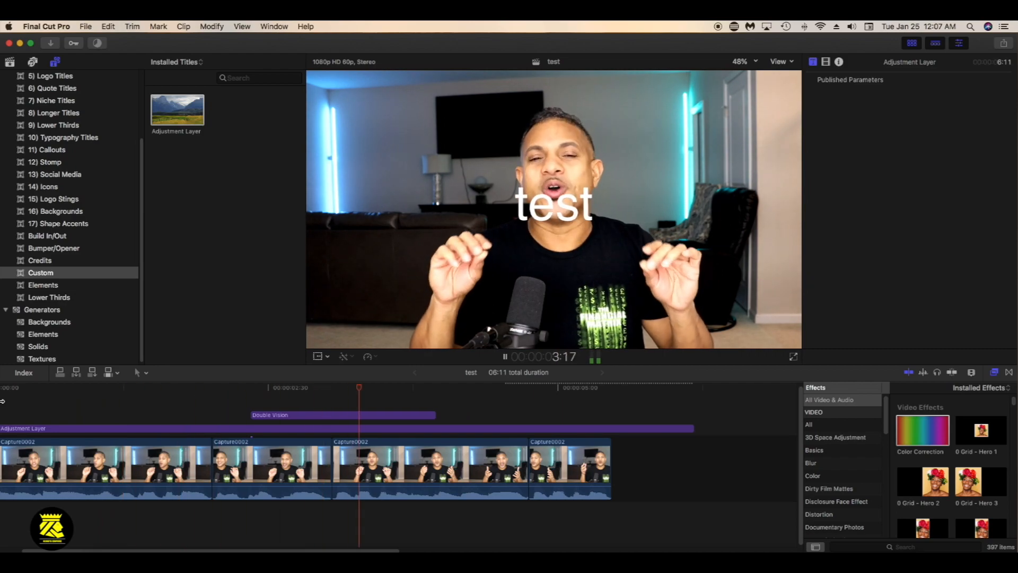
Stop playback and move the Double Vision title earlier so that it starts over the first Capture0002 clip
key(space)
drag(261, 420, 150, 419)
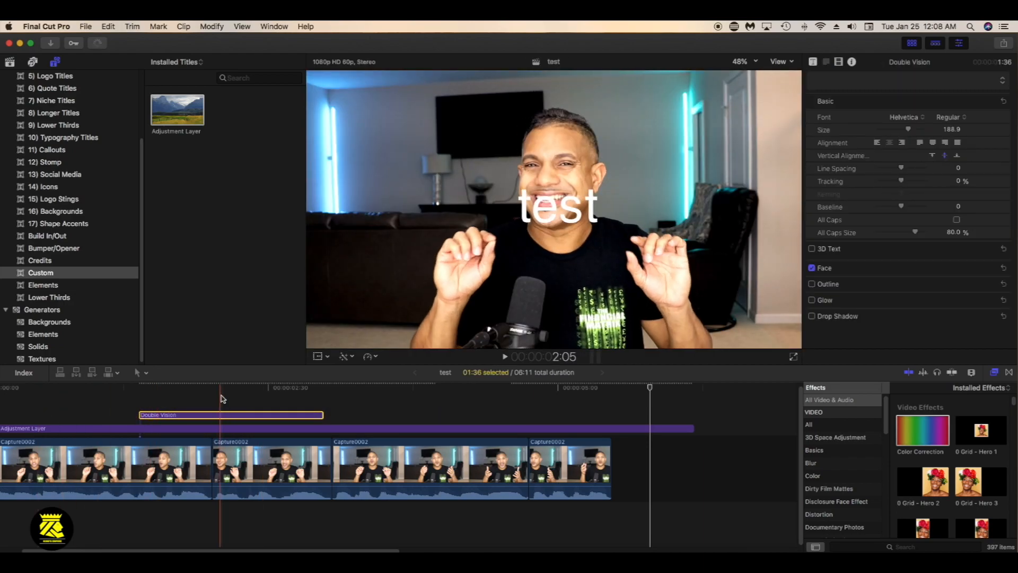
key(super+Tab)
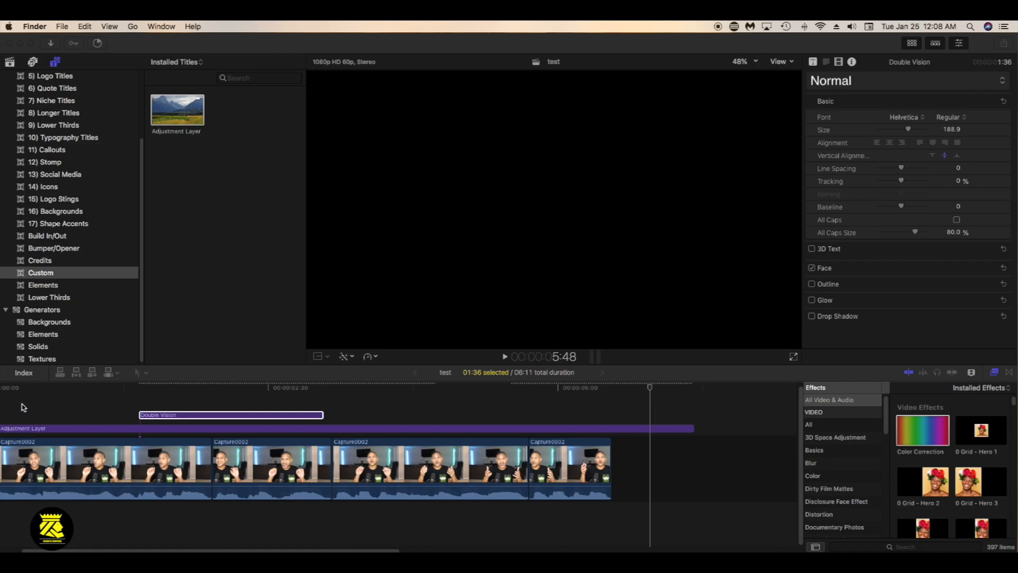
Play the sequence from its beginning and shorten the adjustment layer to end with the last Capture0002 clip
click(3, 400)
key(space)
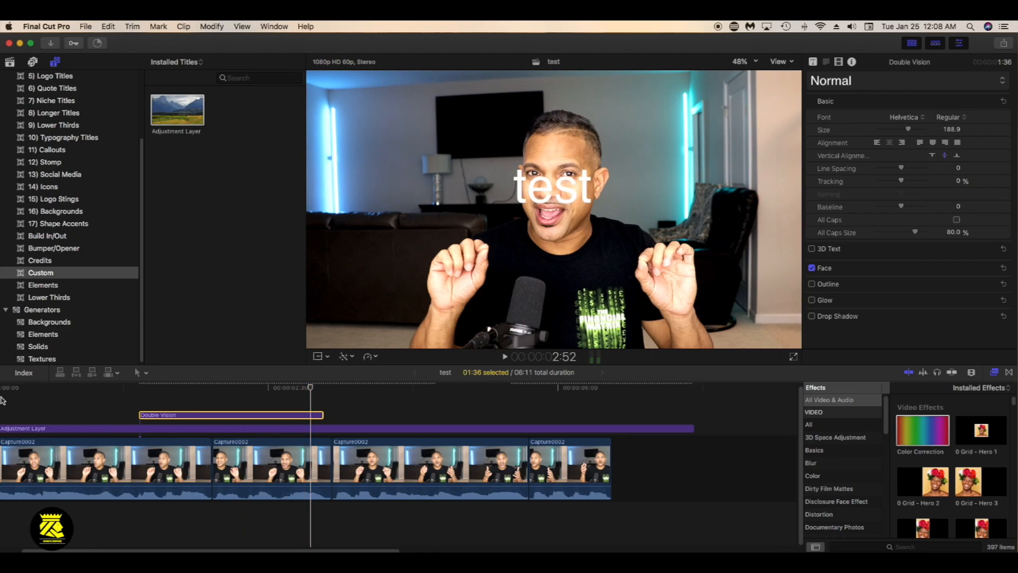
key(space)
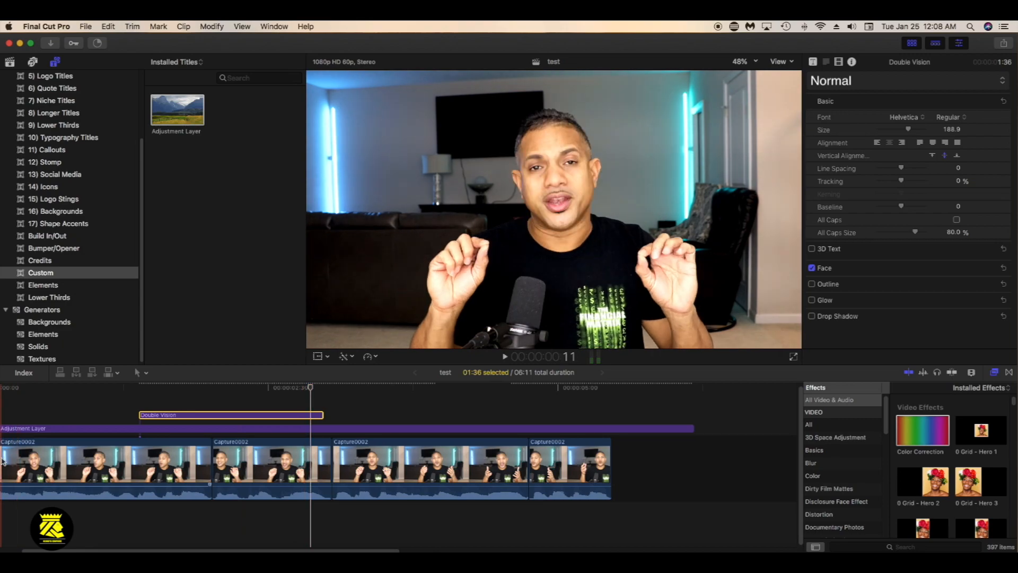
scroll(32, 450, left, 2)
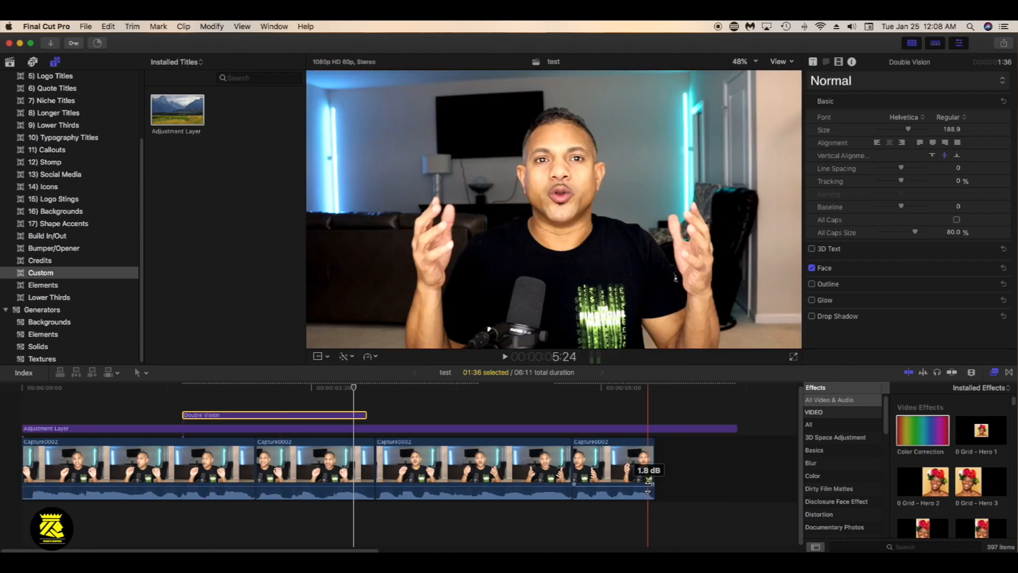
drag(736, 428, 653, 428)
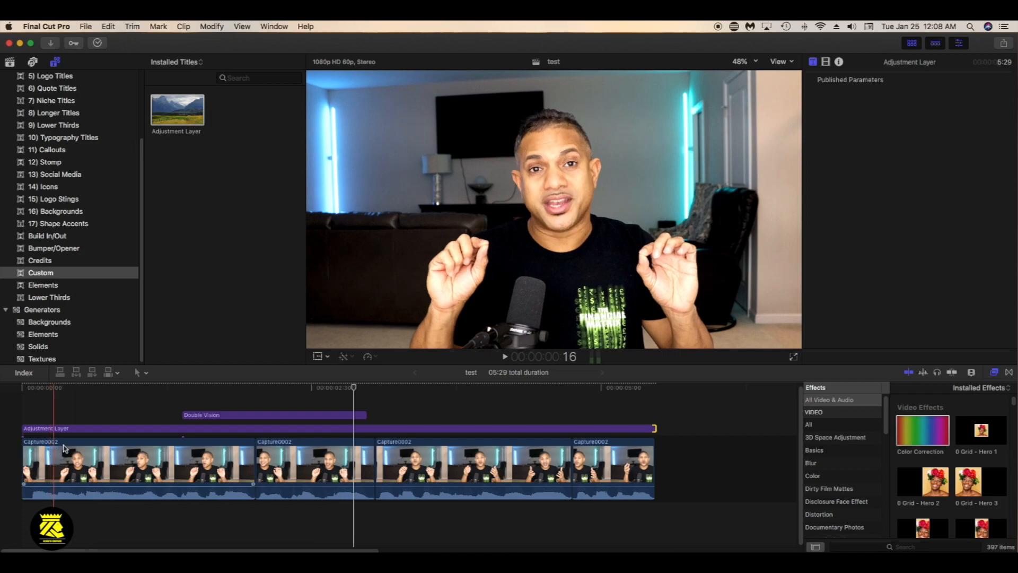
With the Trim tool, shorten the end of the third Capture0002 clip and trim a little off its start
click(139, 373)
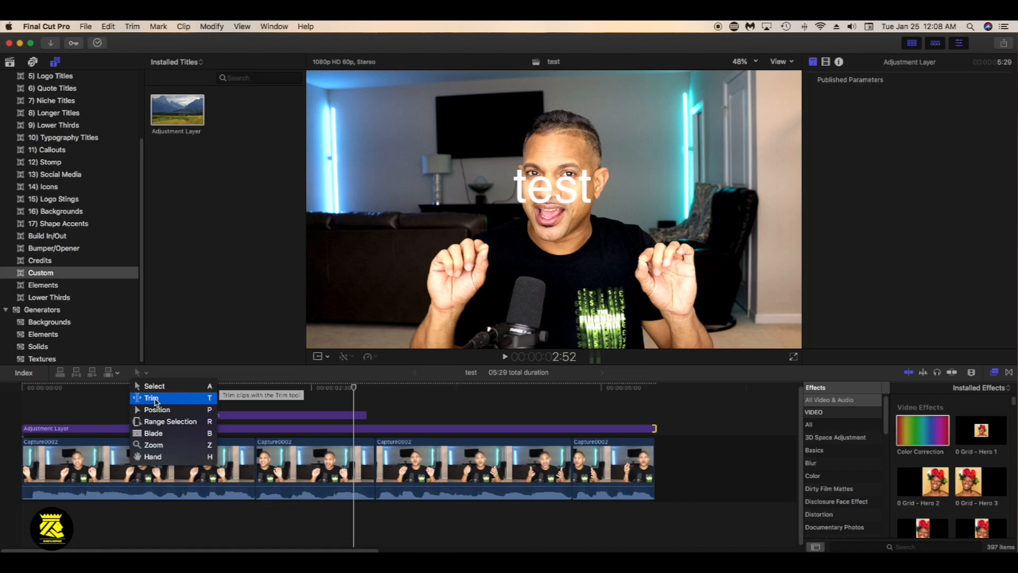
click(153, 398)
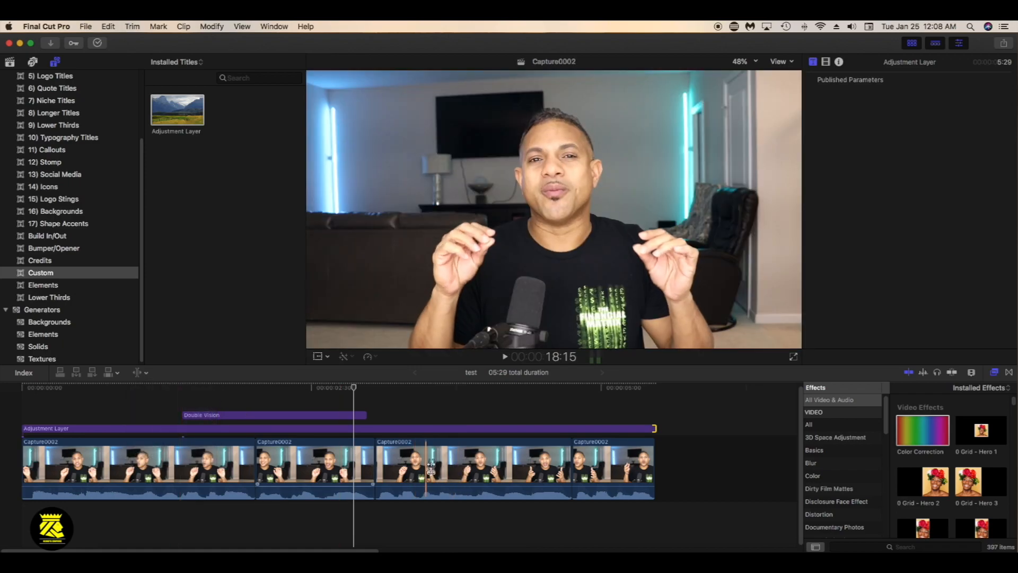
click(493, 467)
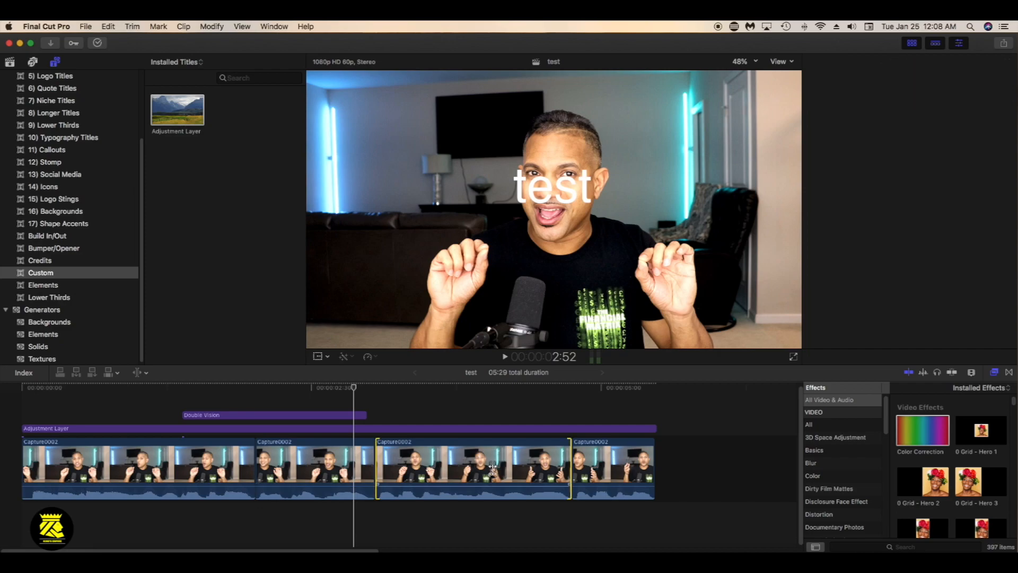
key(super+4)
drag(569, 440, 529, 440)
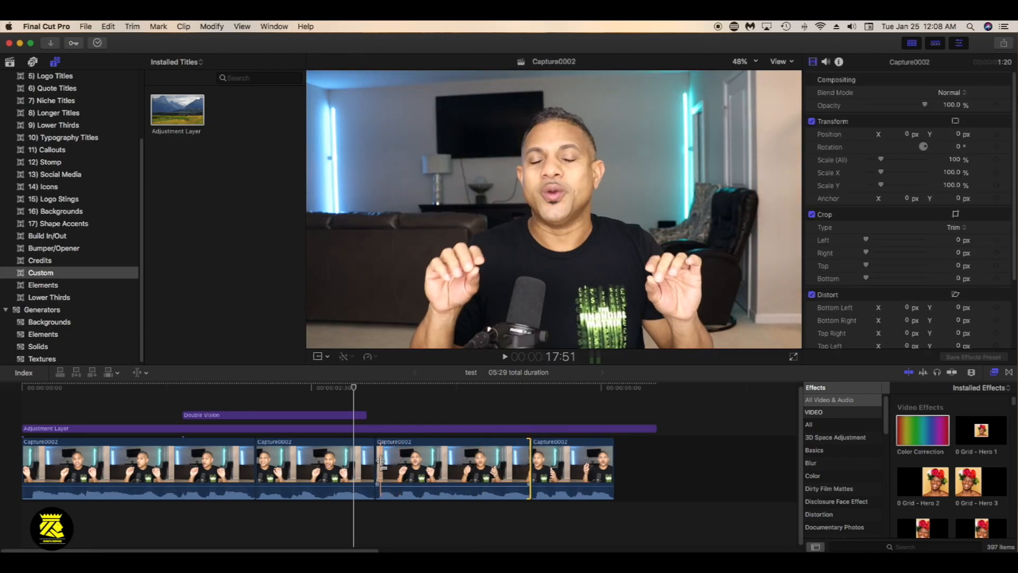
mouse_move(381, 465)
mouse_down()
mouse_move(407, 459)
mouse_move(380, 462)
mouse_up()
click(401, 464)
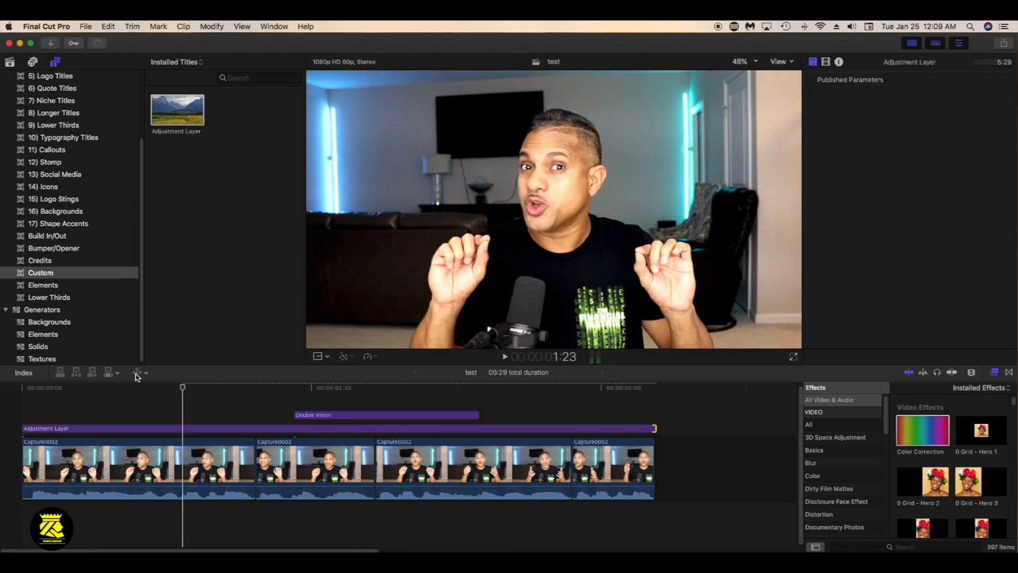
With the Position tool, extend the end of the last Capture0002 clip by a few frames
click(140, 373)
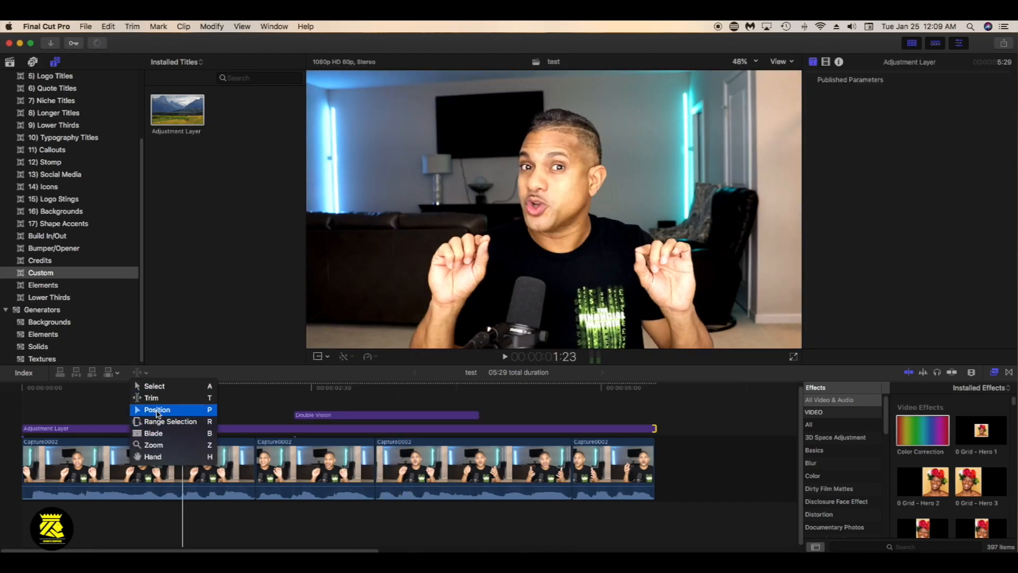
click(158, 412)
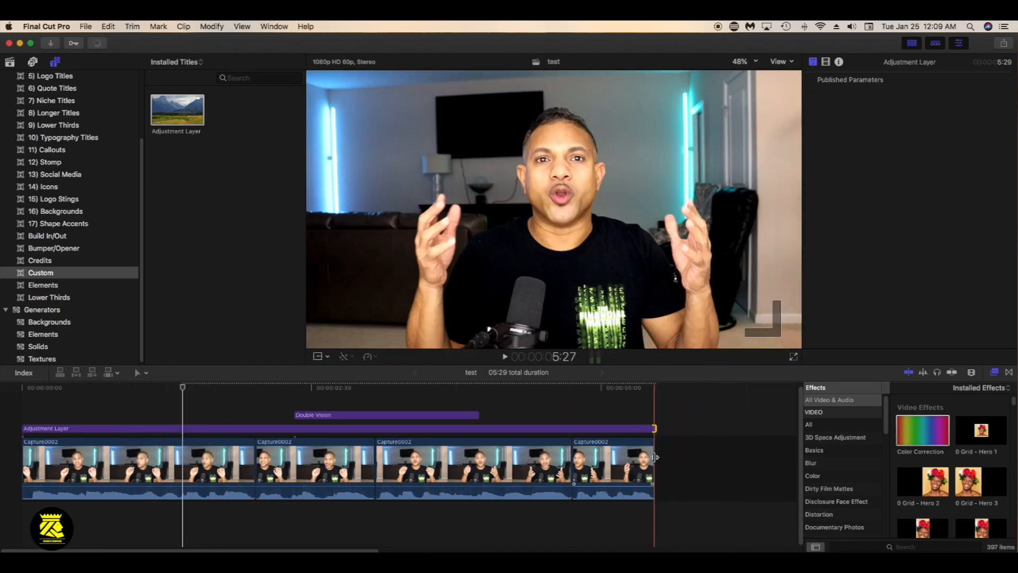
mouse_move(655, 457)
mouse_down()
mouse_move(706, 461)
mouse_move(660, 459)
mouse_up()
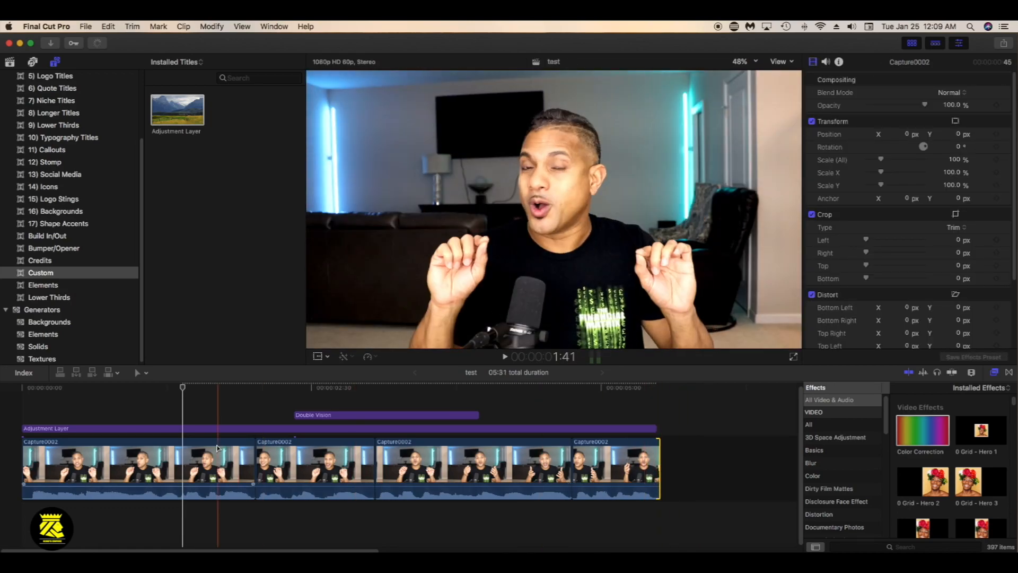
Try moving the first Capture0002 clip slightly later and over the later clips with the Position tool, and undo both moves
click(36, 463)
drag(36, 463, 77, 463)
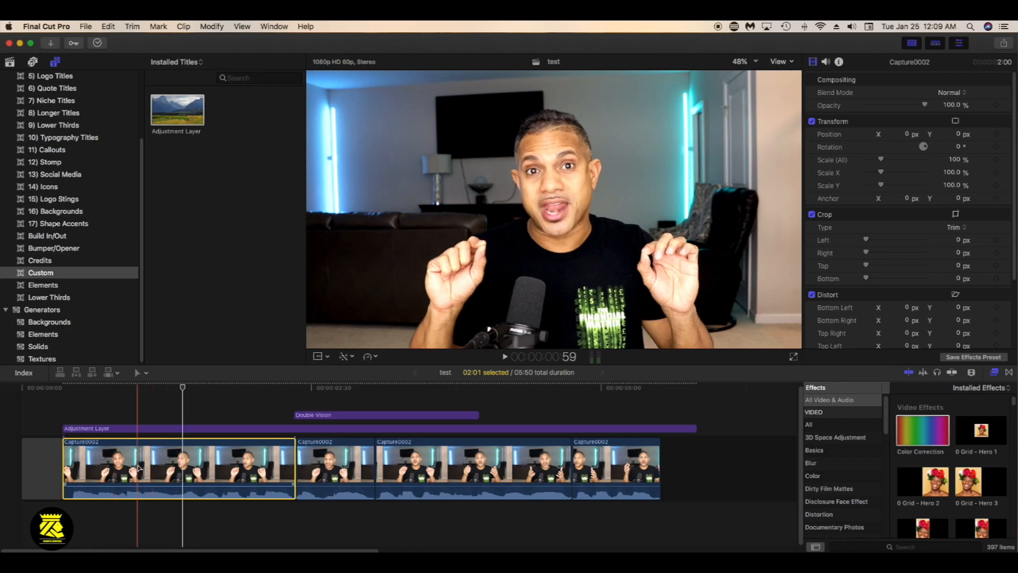
drag(139, 467, 640, 467)
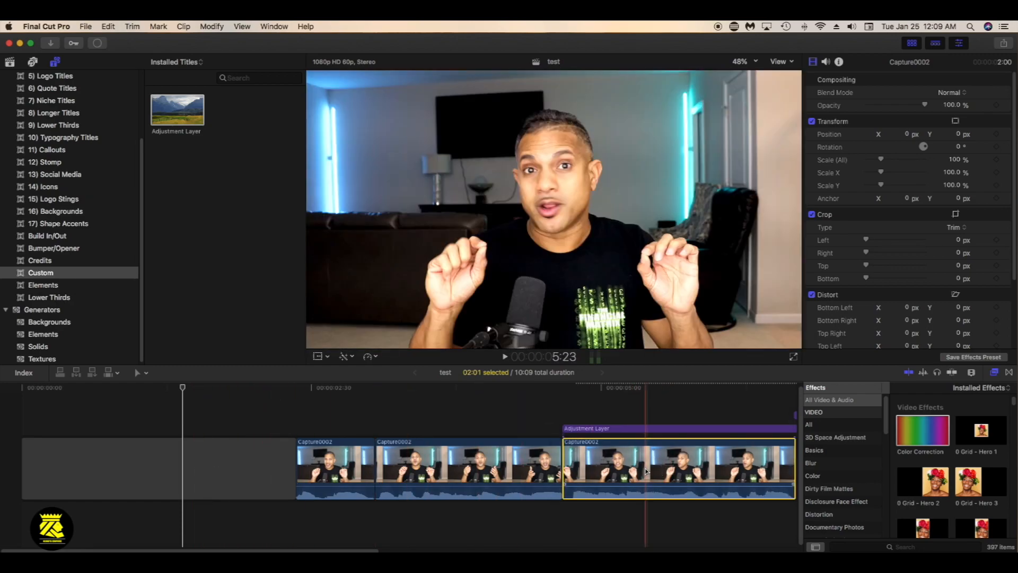
key(super+z)
key(super+z)
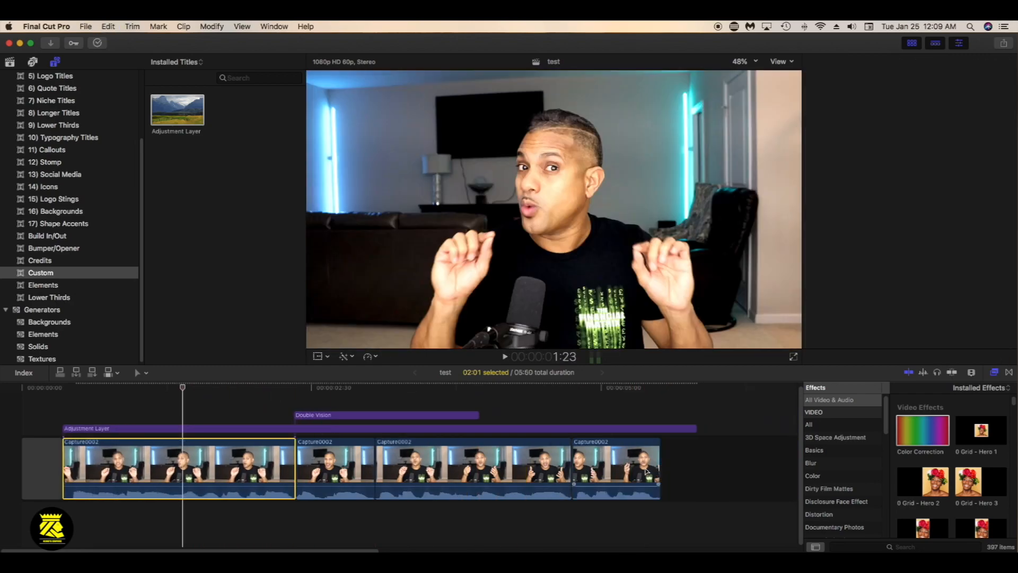
key(super+z)
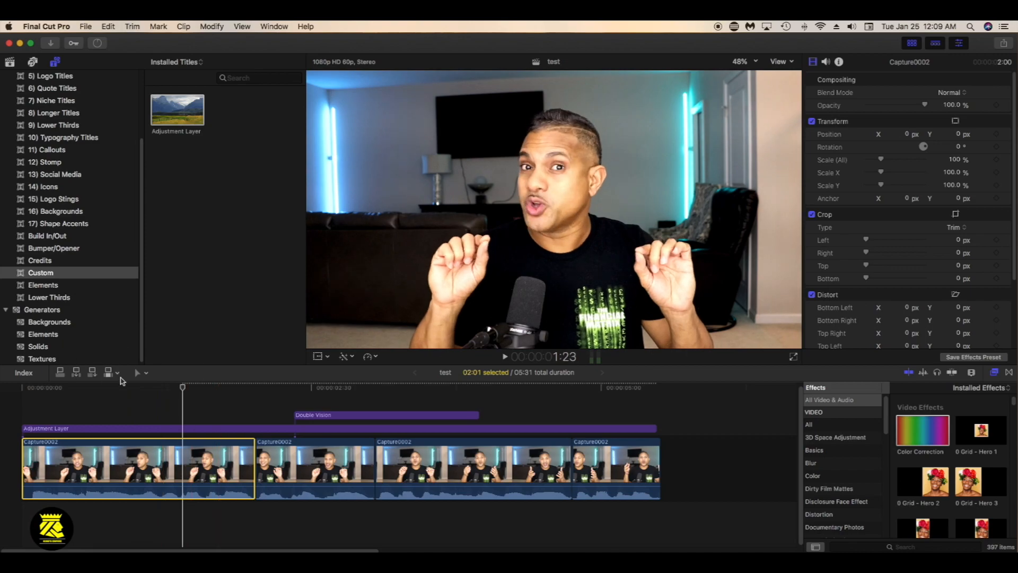
Select the full length of the second Capture0002 clip with the Range Selection tool
click(148, 374)
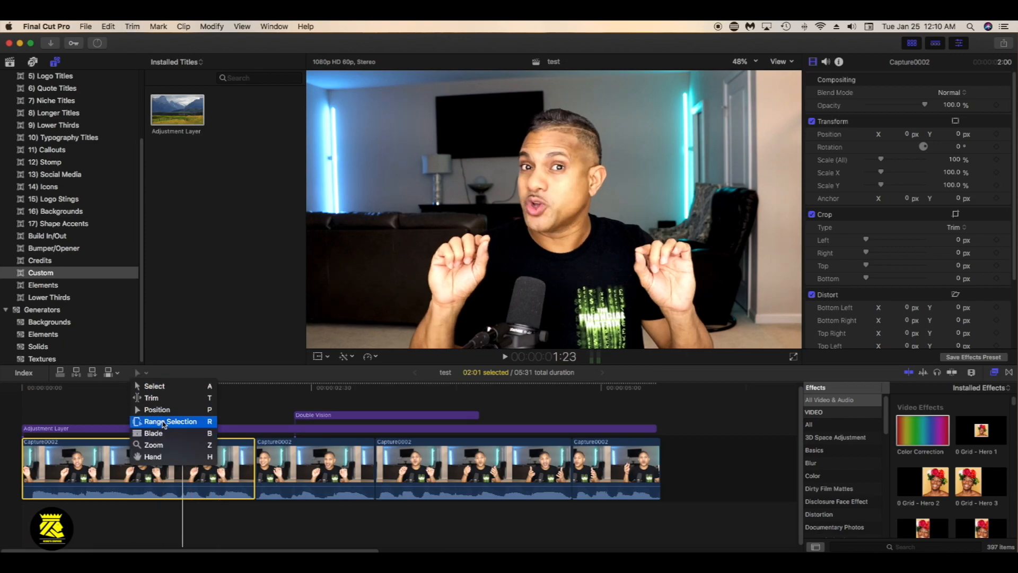
click(164, 422)
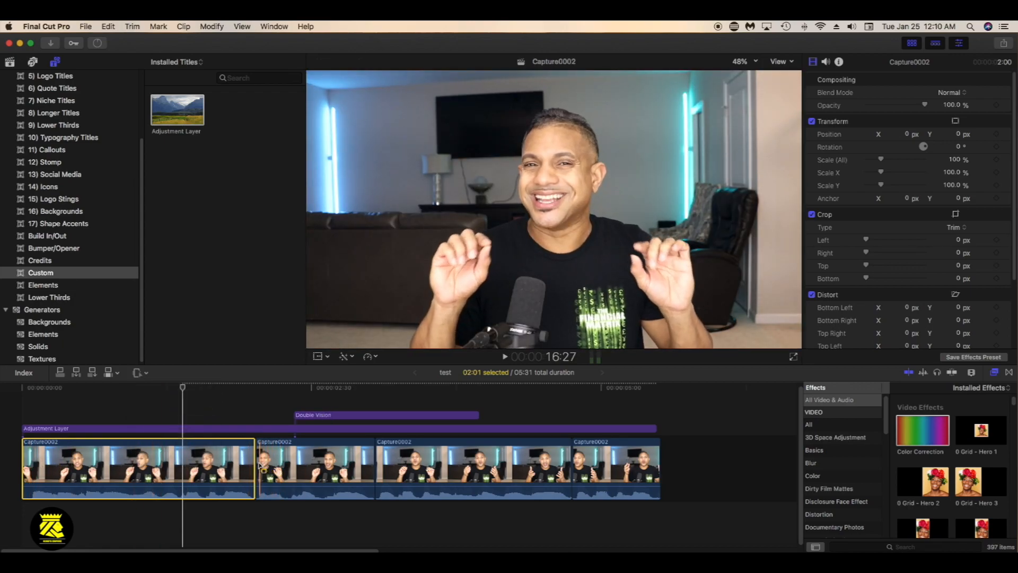
drag(258, 465, 374, 466)
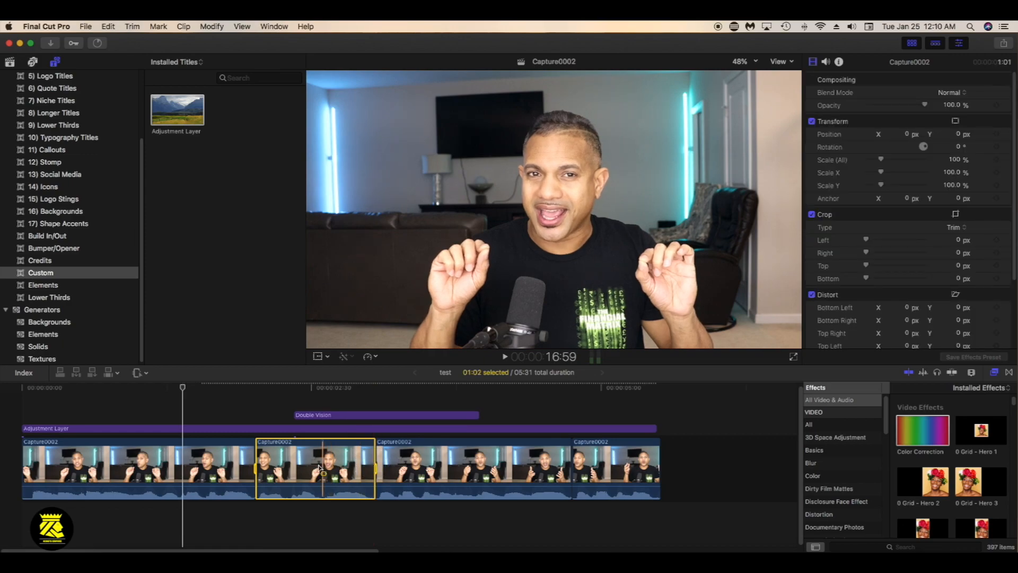
Open the Master File export for the selected range, review its info and settings, and cancel the export
click(1004, 44)
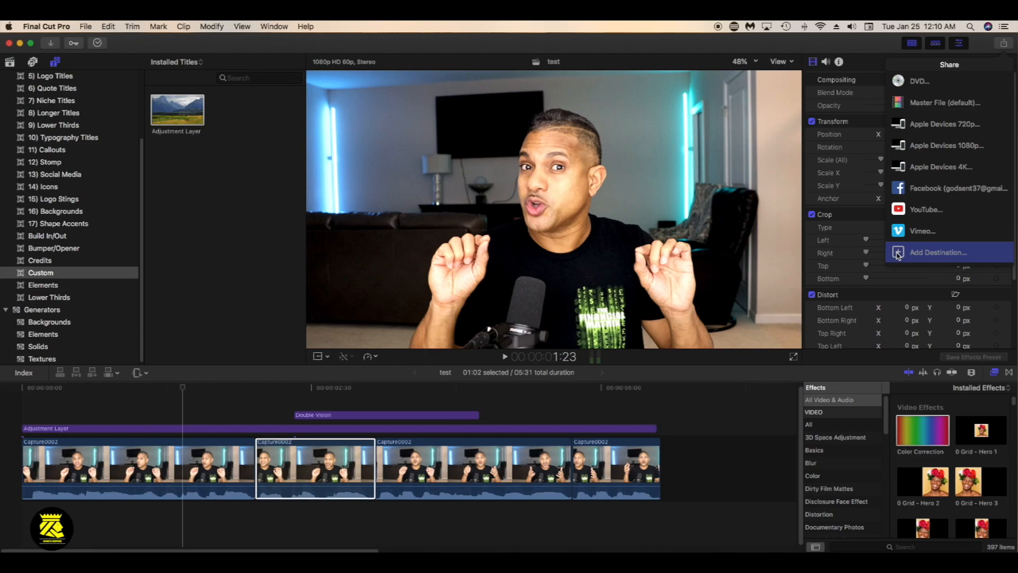
click(918, 103)
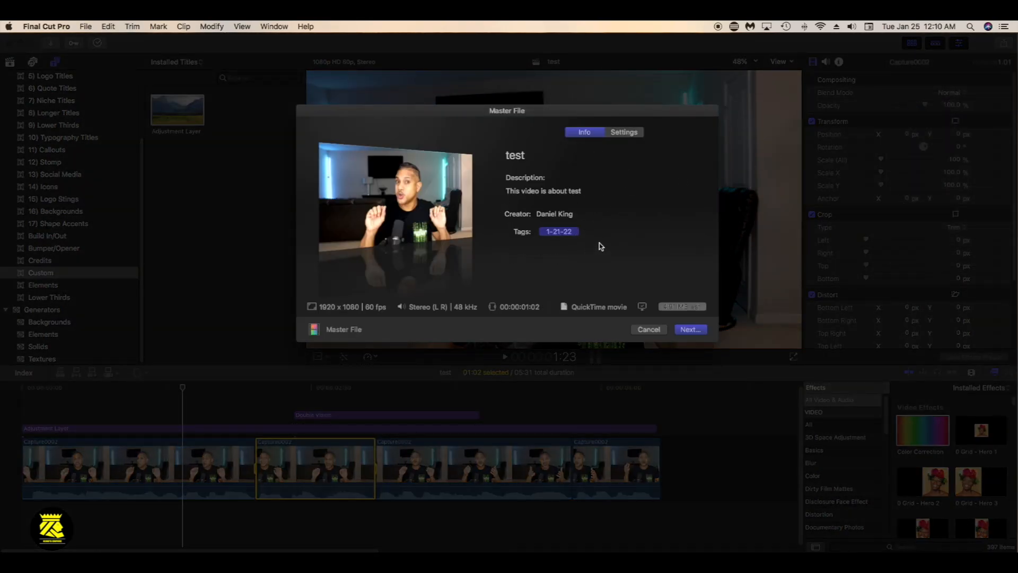
click(623, 133)
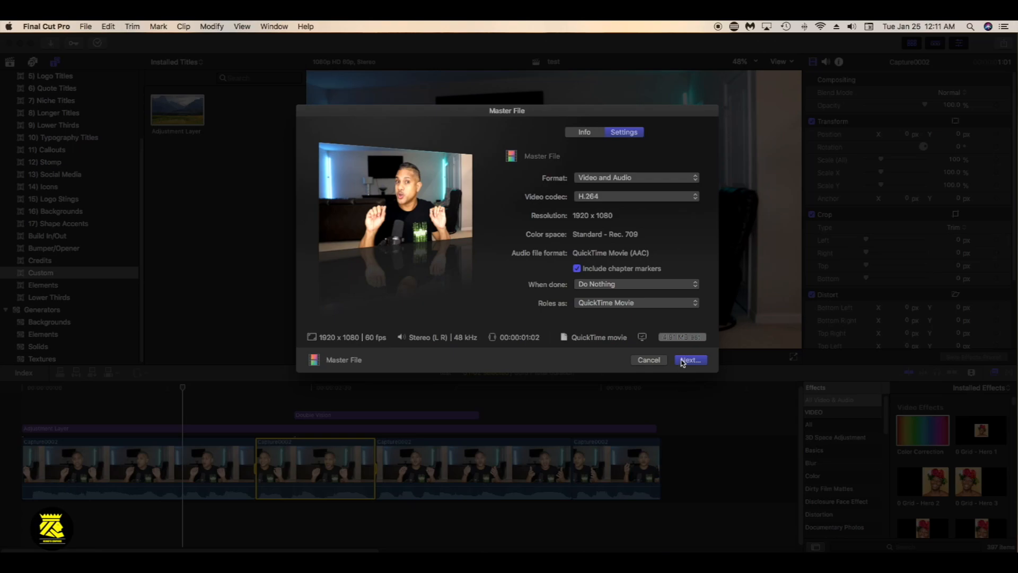
click(648, 360)
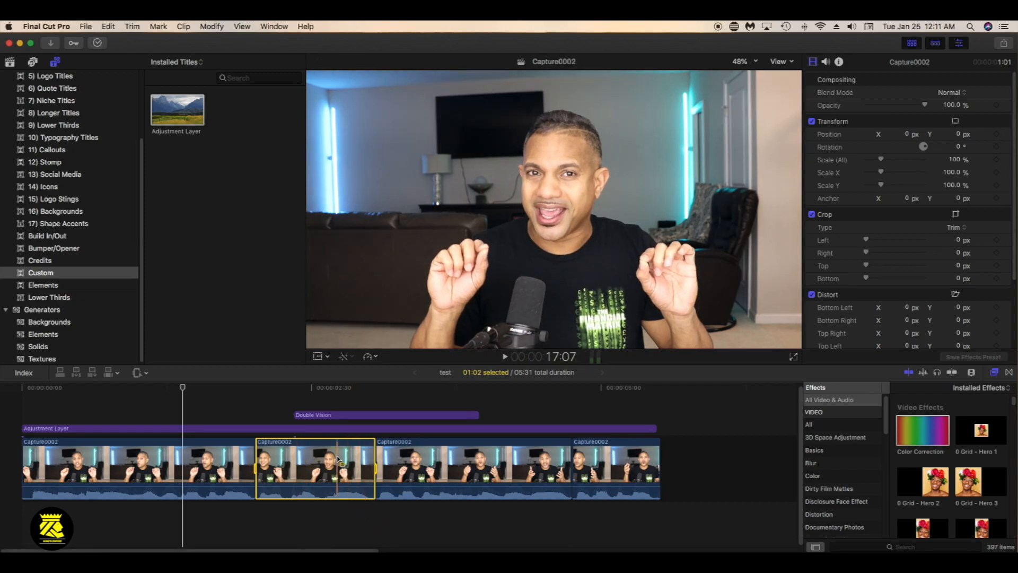
Blade Capture0002 at the Double Vision title's end, shortly after it, and within the last clip, and slightly trim the short new piece's end
click(147, 375)
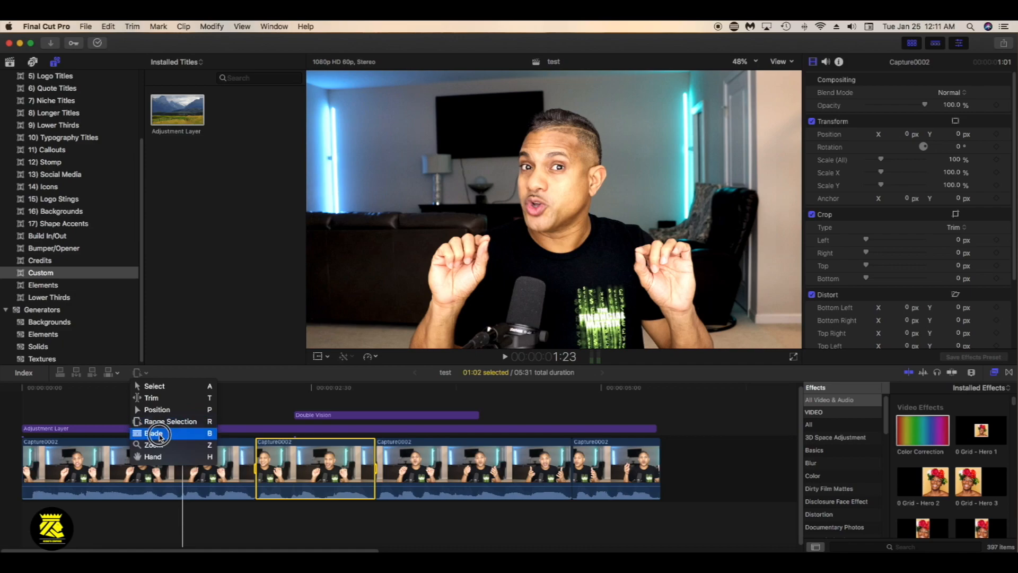
click(160, 436)
click(479, 484)
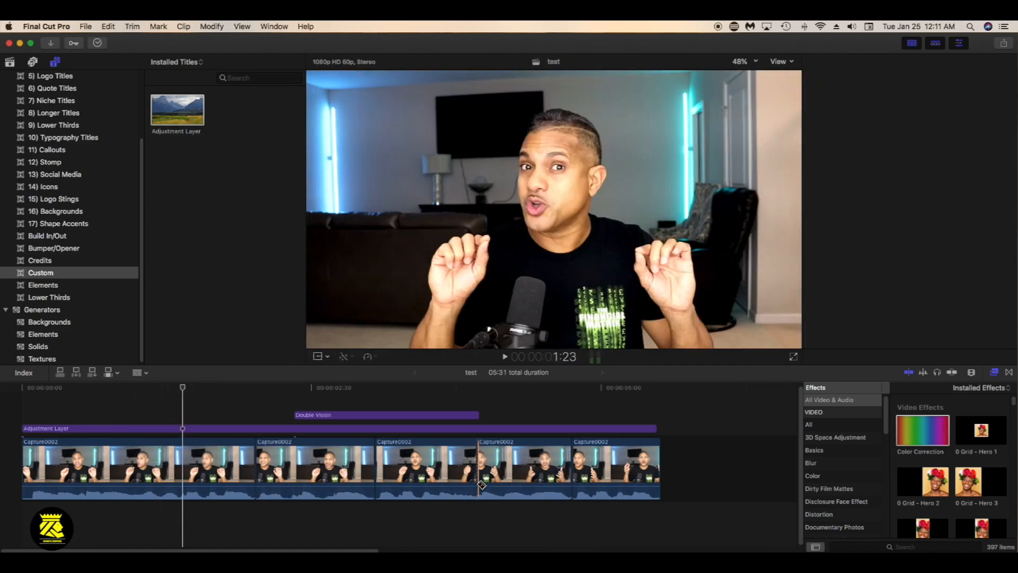
click(608, 482)
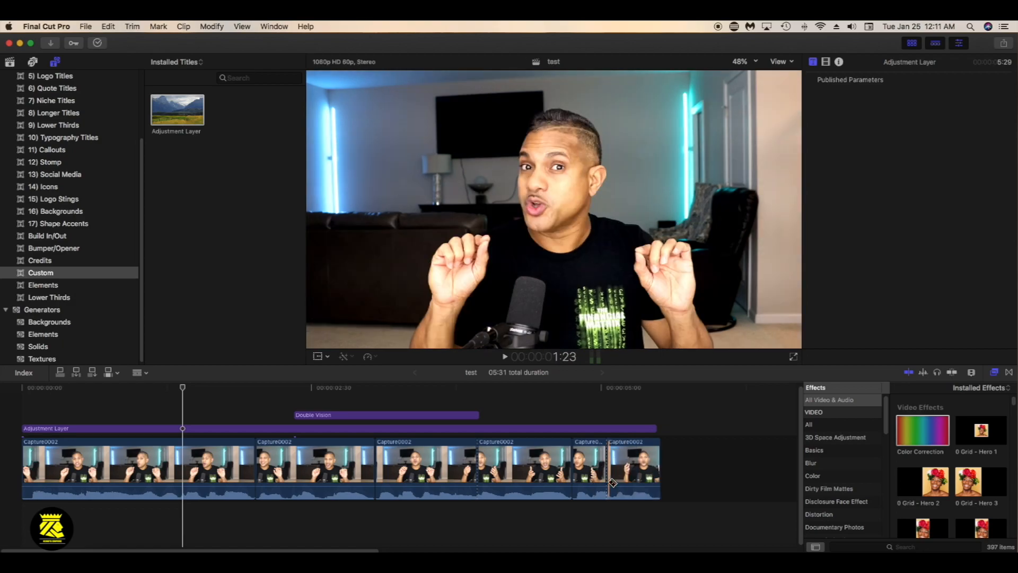
click(502, 480)
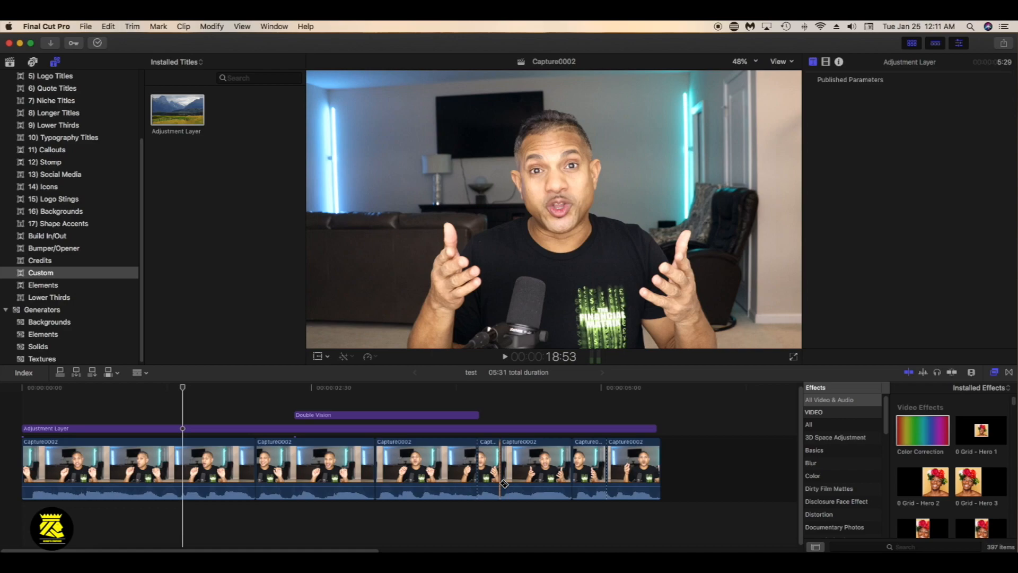
key(a)
drag(501, 480, 520, 475)
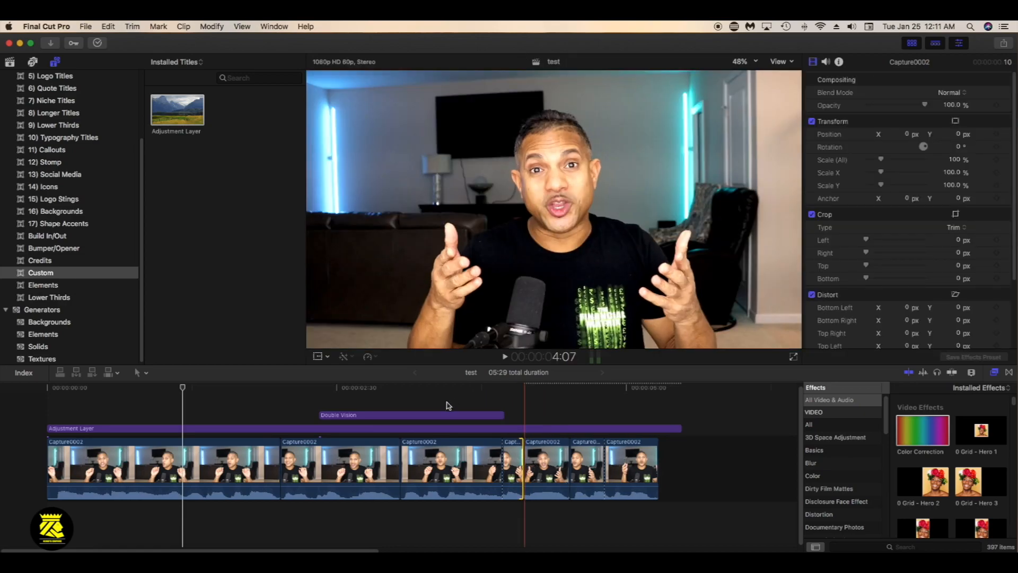
click(139, 373)
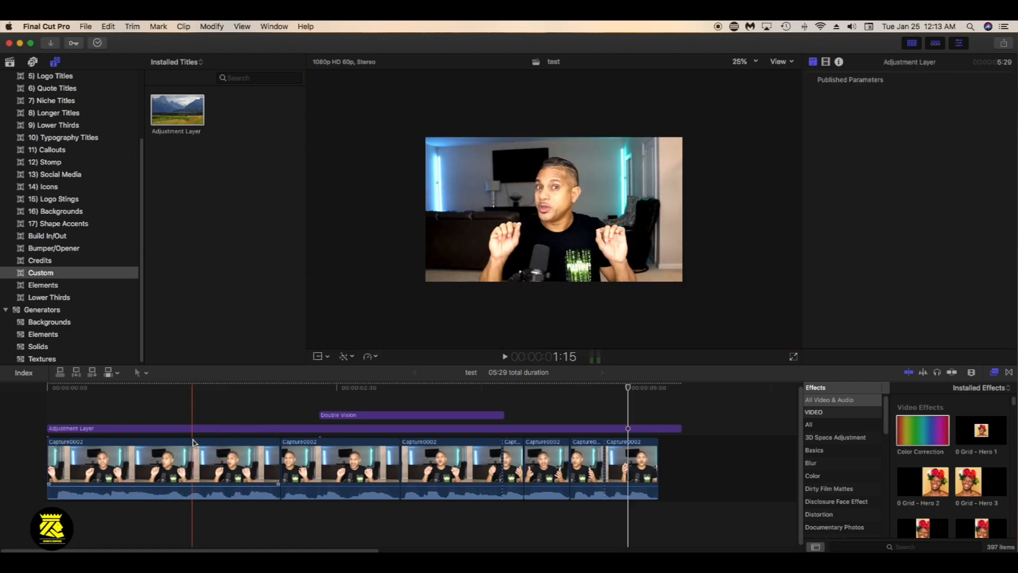
click(197, 454)
Select the second Capture0002 clip and place the playhead at its start, at 2:01
click(345, 449)
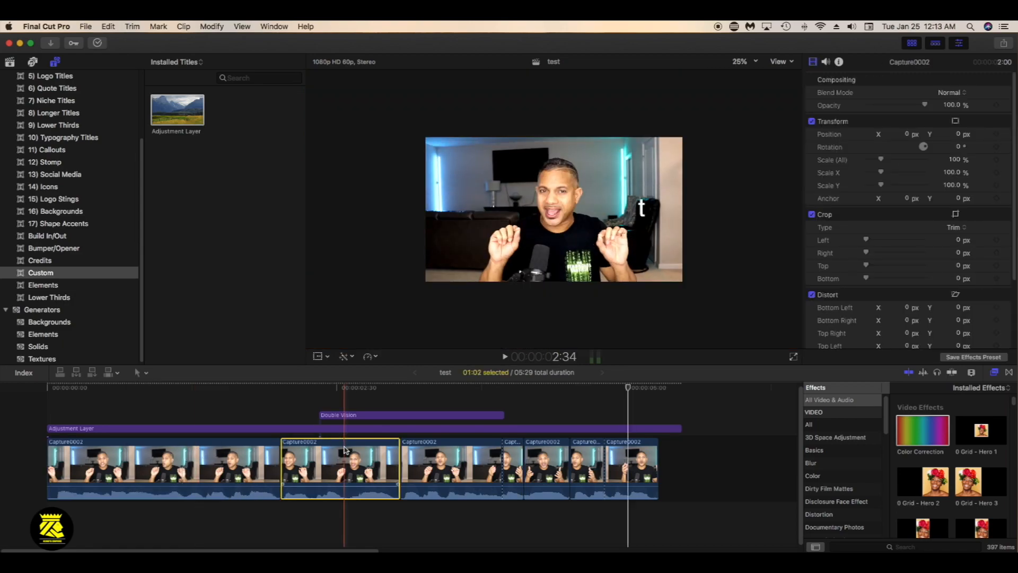
click(338, 397)
click(330, 483)
click(336, 386)
drag(336, 386, 332, 387)
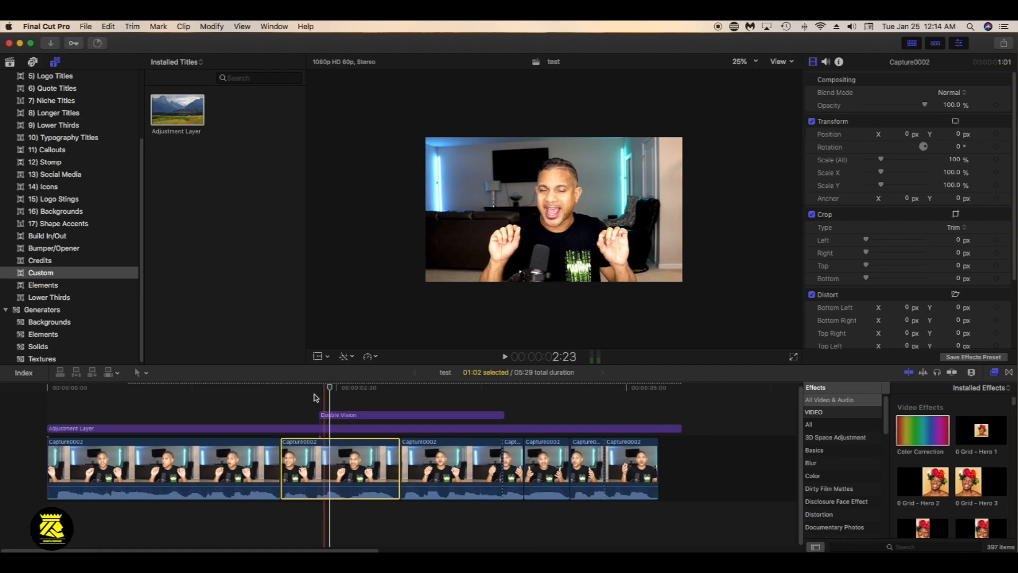
click(294, 388)
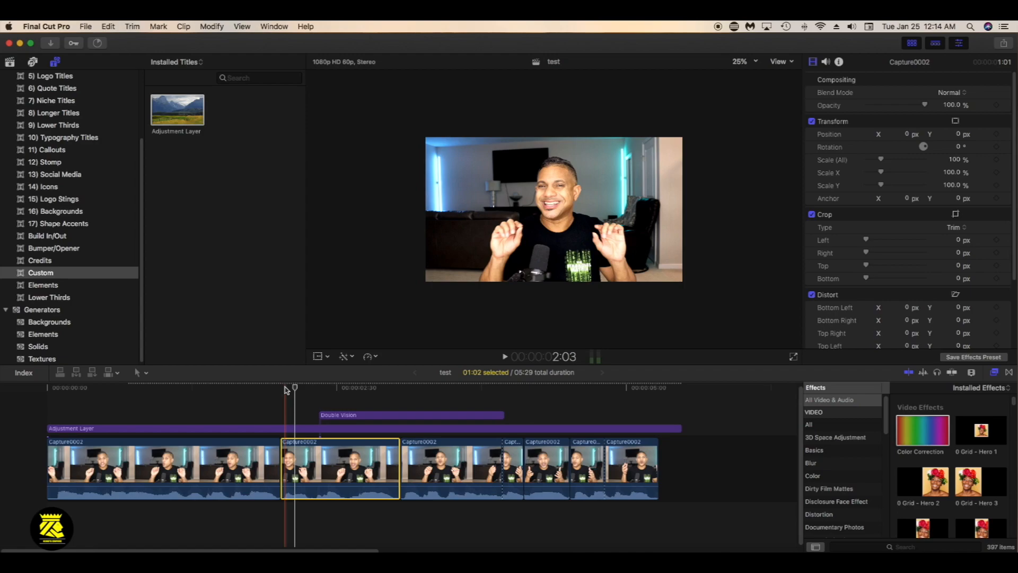
click(281, 389)
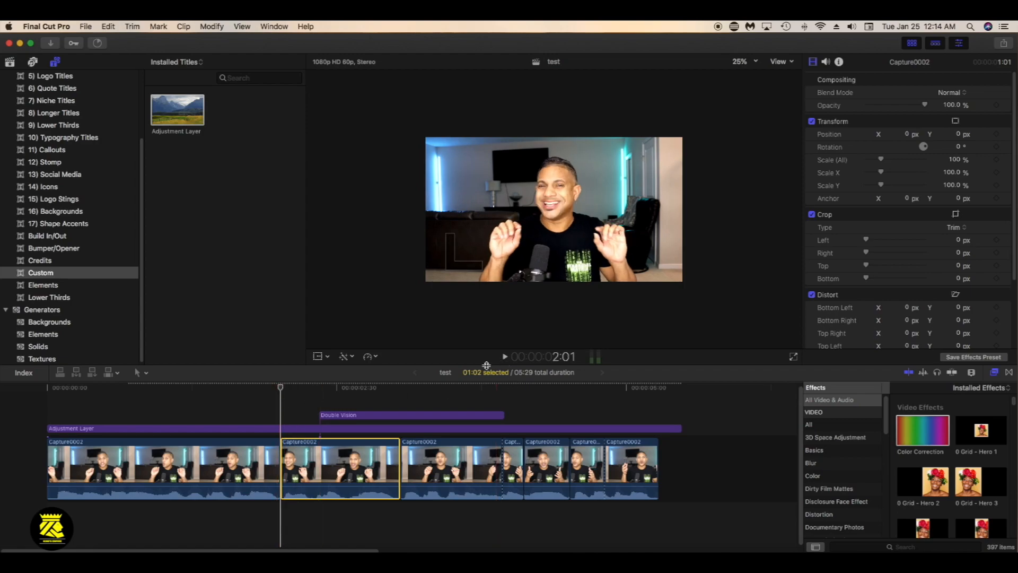
Play briefly from 2:09, then scale the second Capture0002 clip up to 145.94% with the Transform tool at 2:18
click(287, 389)
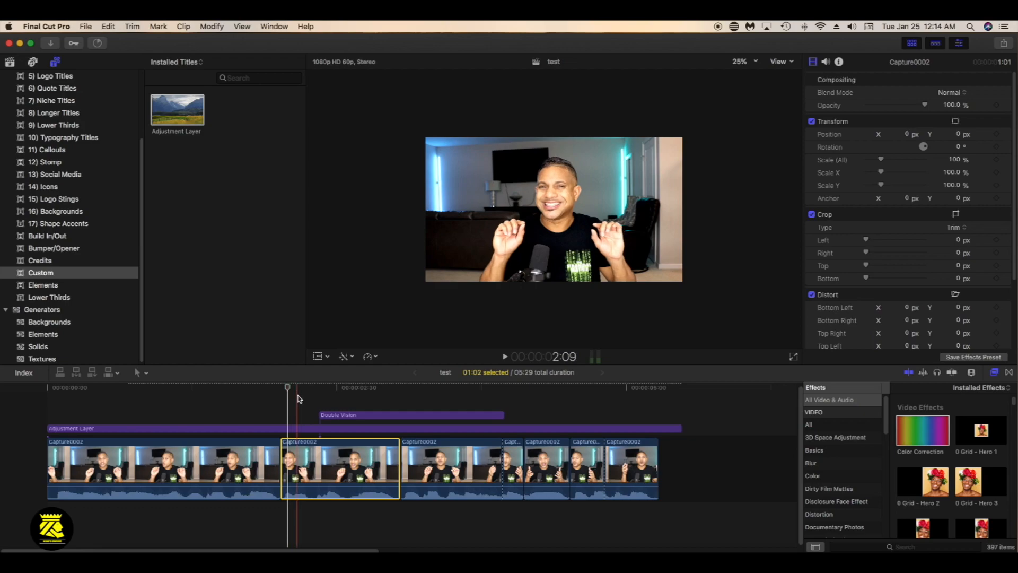
key(space)
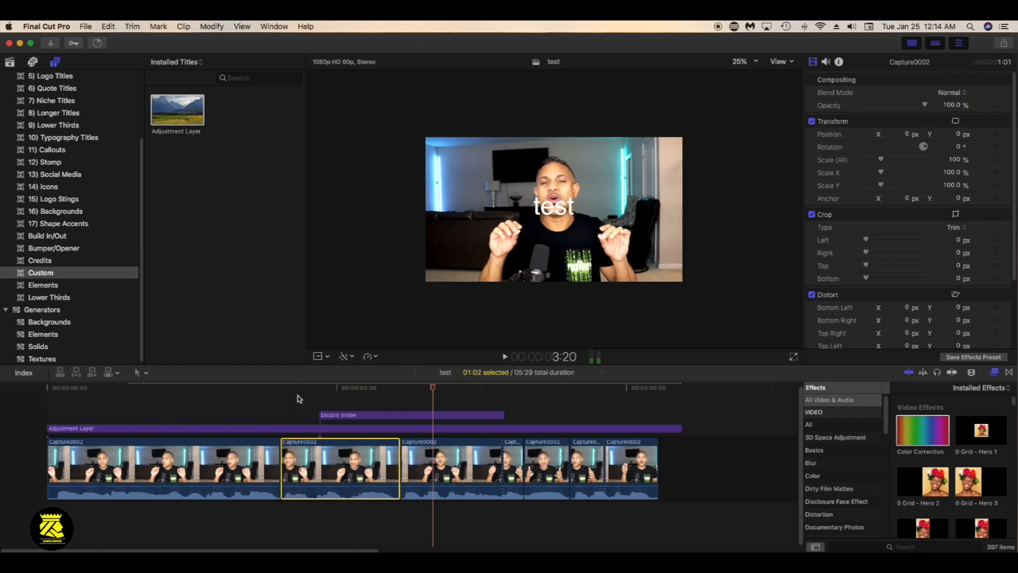
click(316, 406)
click(314, 405)
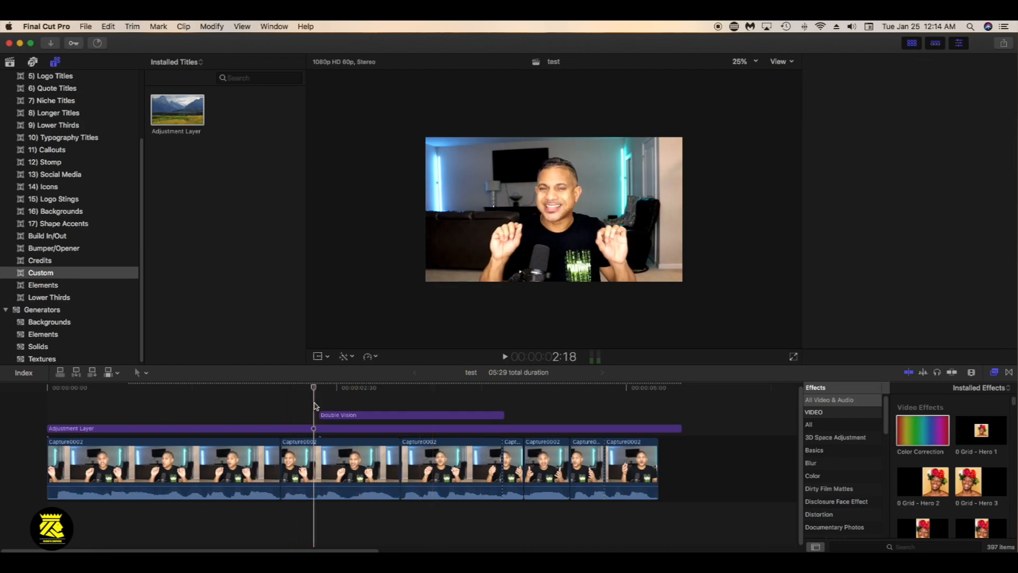
click(311, 463)
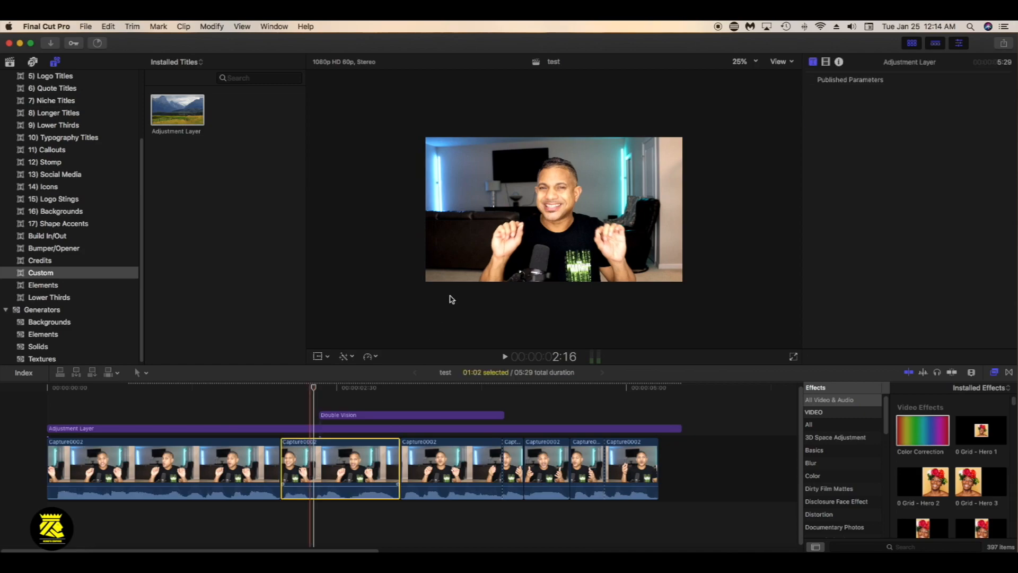
click(317, 357)
drag(427, 282, 392, 317)
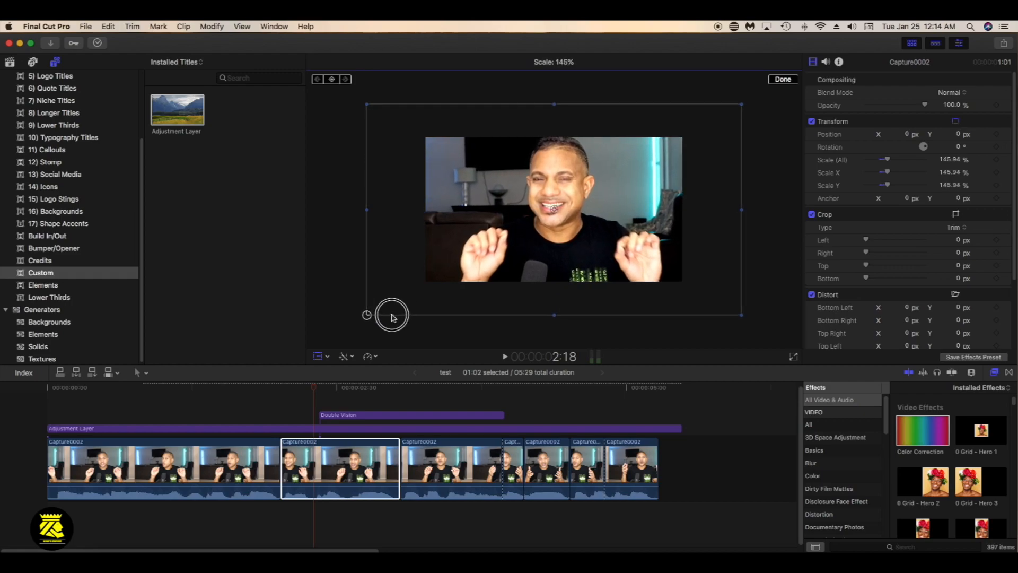
click(775, 81)
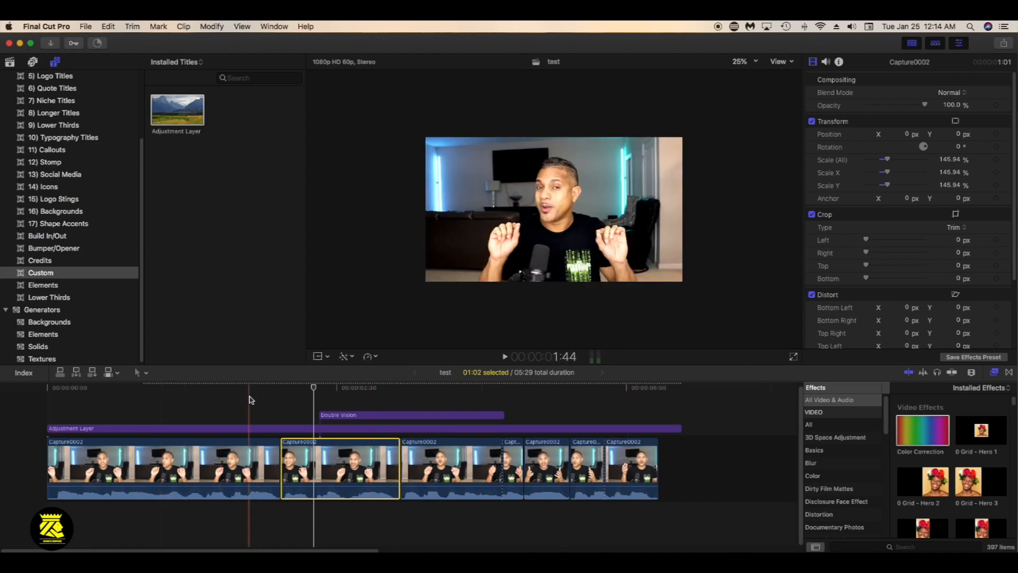
Fit the picture to the viewer and play the timeline from its beginning to review the zoomed clip
click(757, 63)
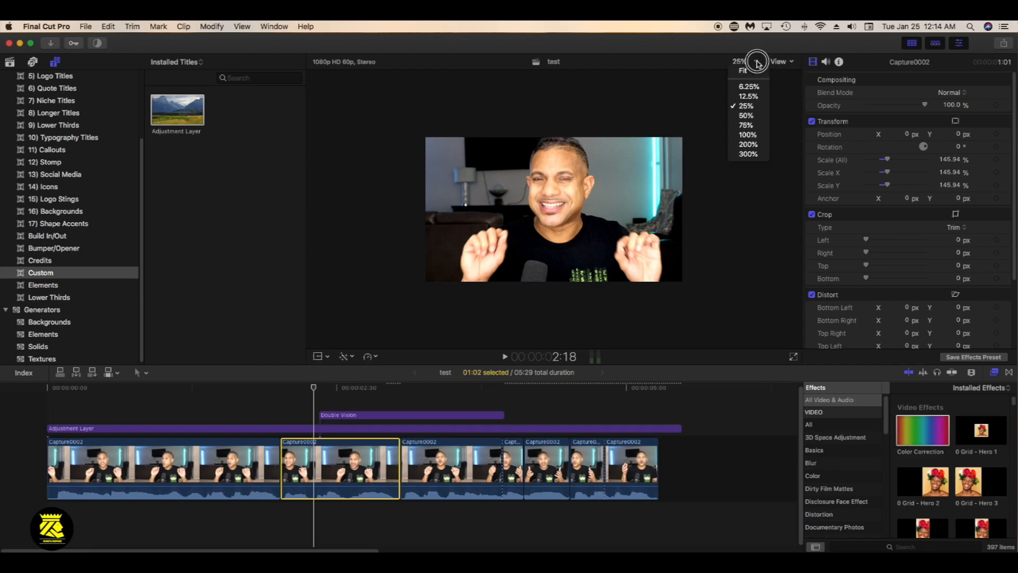
click(753, 71)
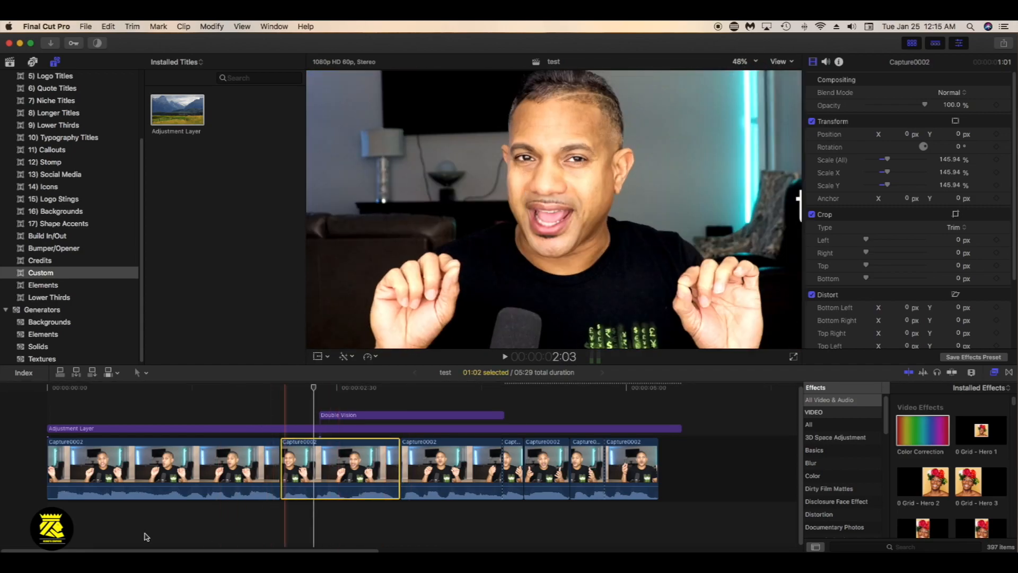
click(49, 417)
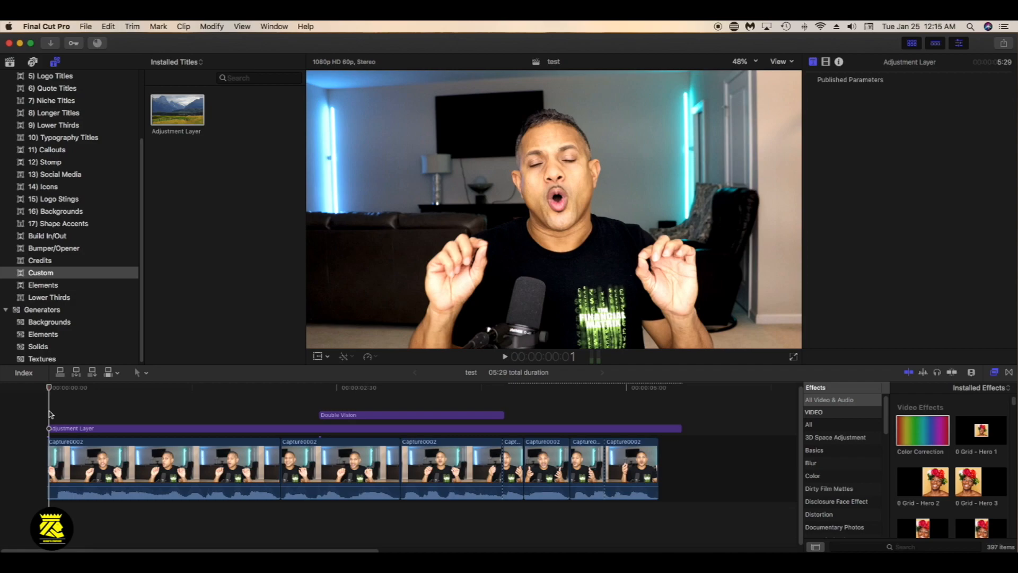
key(space)
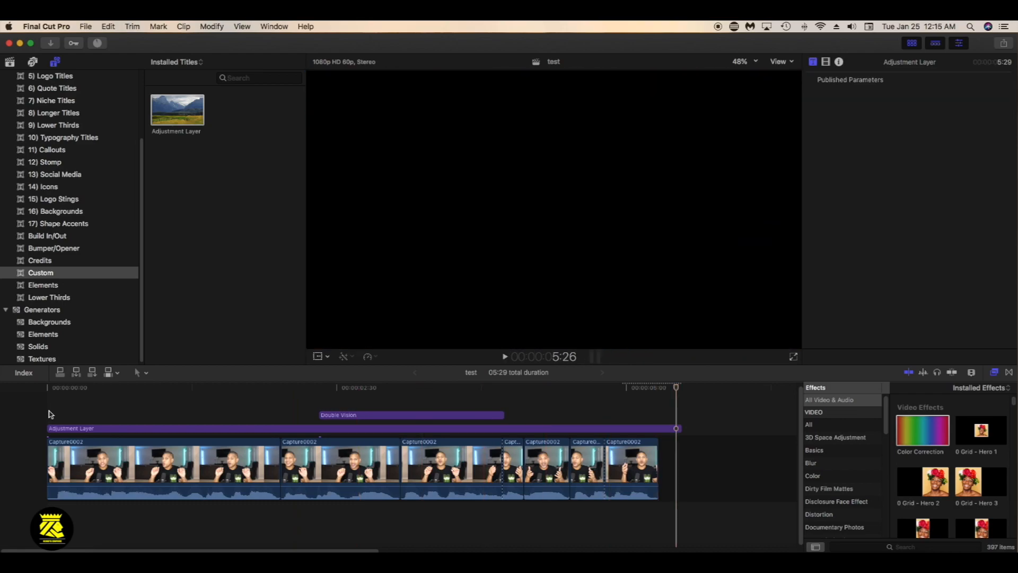
Select the first Capture0002 clip near its start and set its crop type to Ken Burns
click(324, 388)
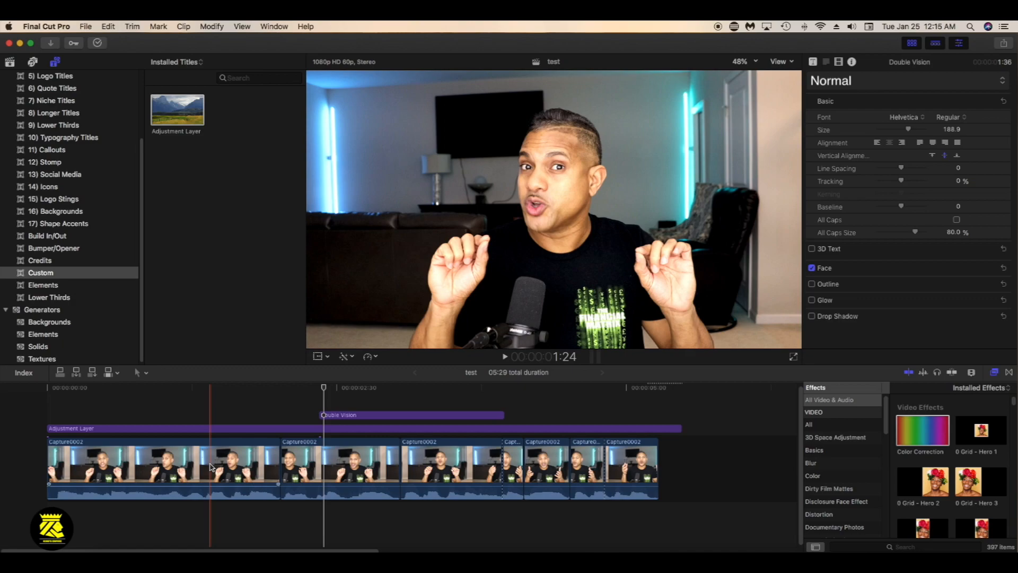
click(230, 459)
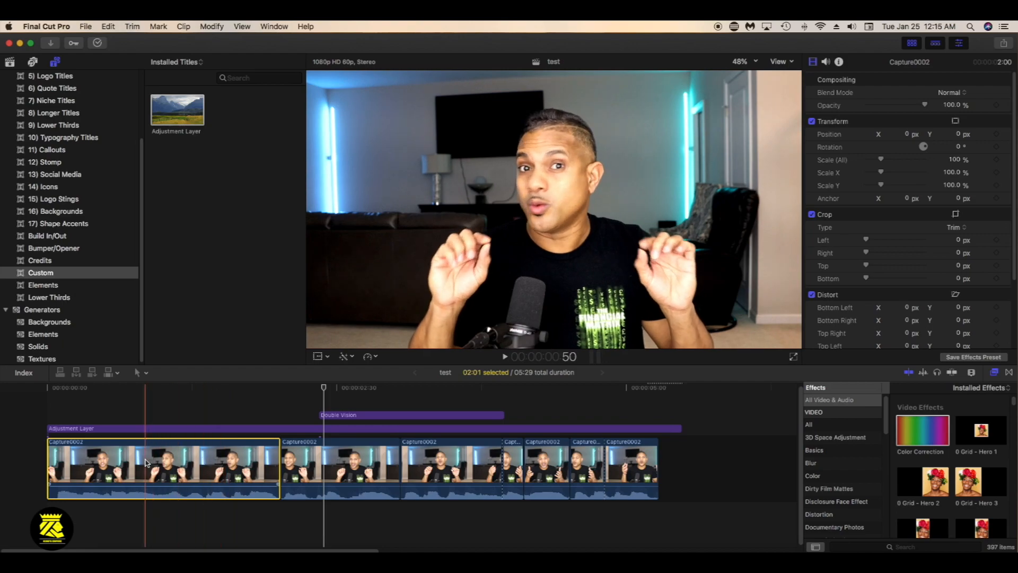
click(59, 408)
click(70, 475)
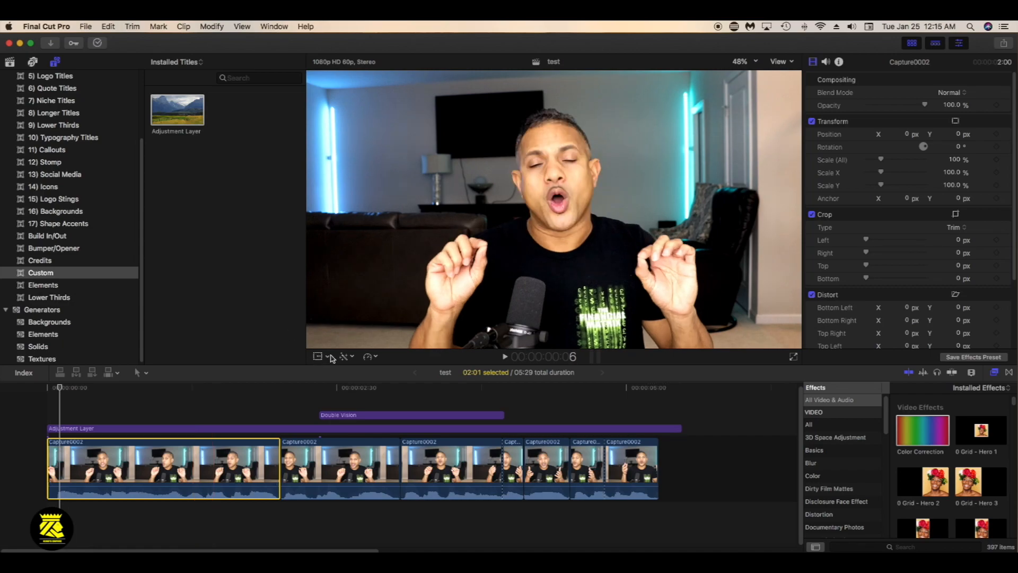
click(329, 357)
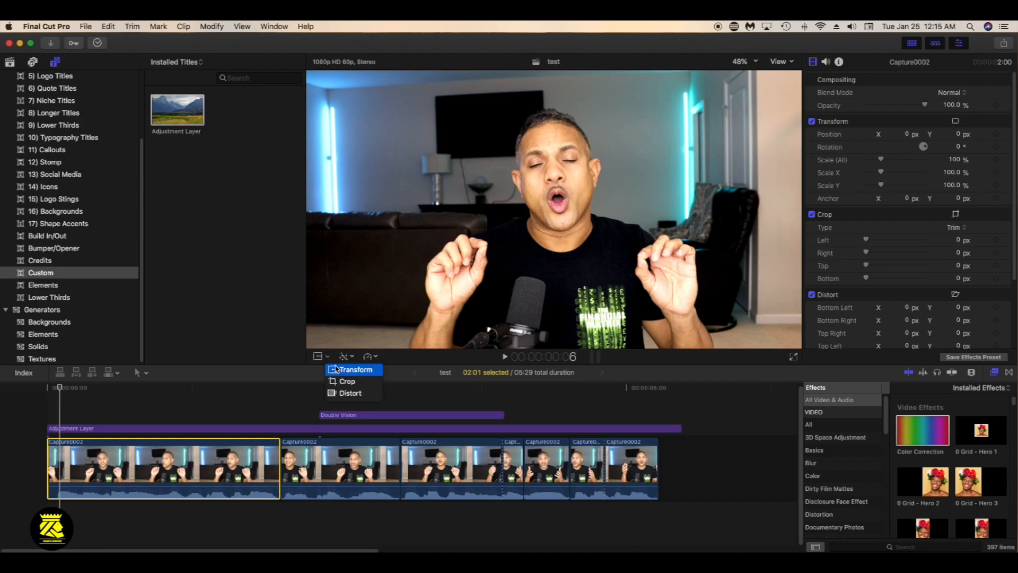
click(345, 382)
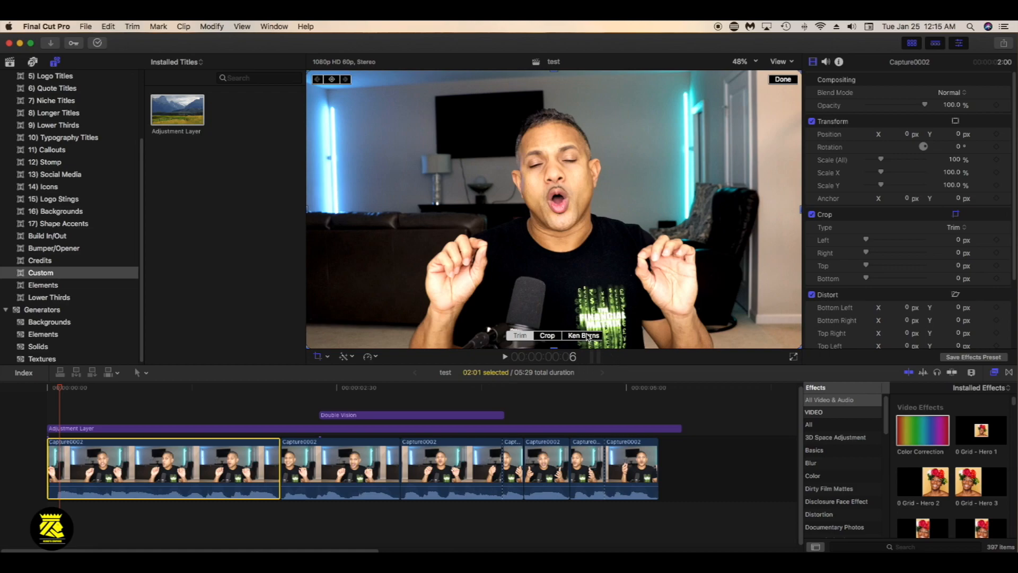
click(584, 335)
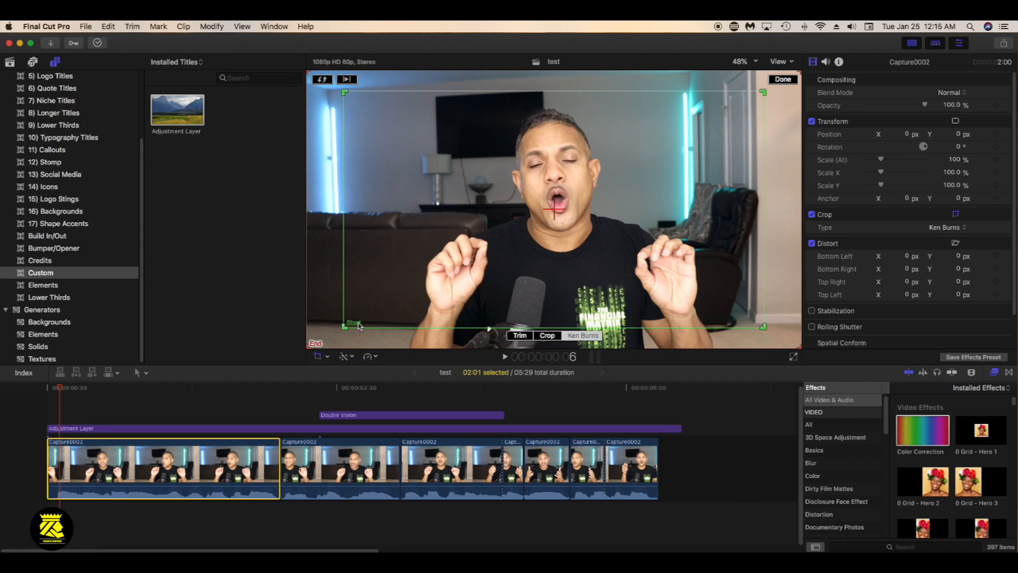
Shrink the Ken Burns end frame around the speaker's face, check the zoom at the clip's start and end, and finish the crop
drag(310, 346, 470, 256)
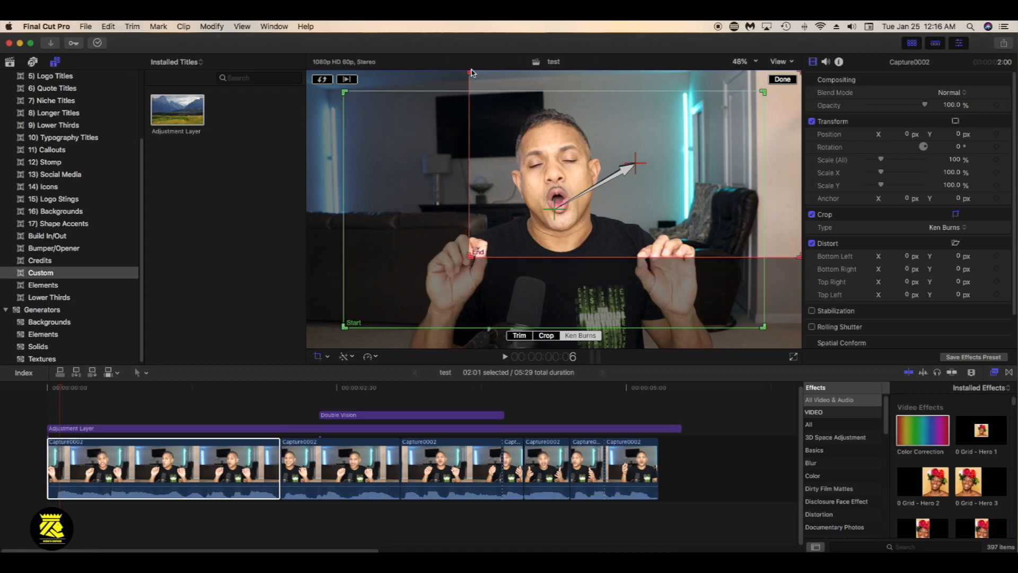
drag(471, 73, 495, 119)
drag(801, 114, 624, 206)
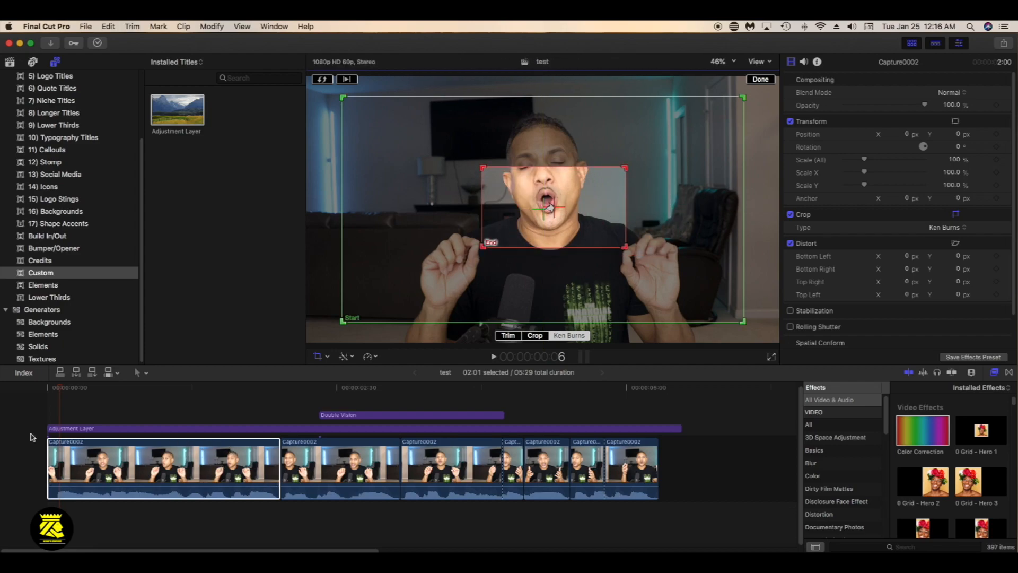
click(53, 403)
click(264, 405)
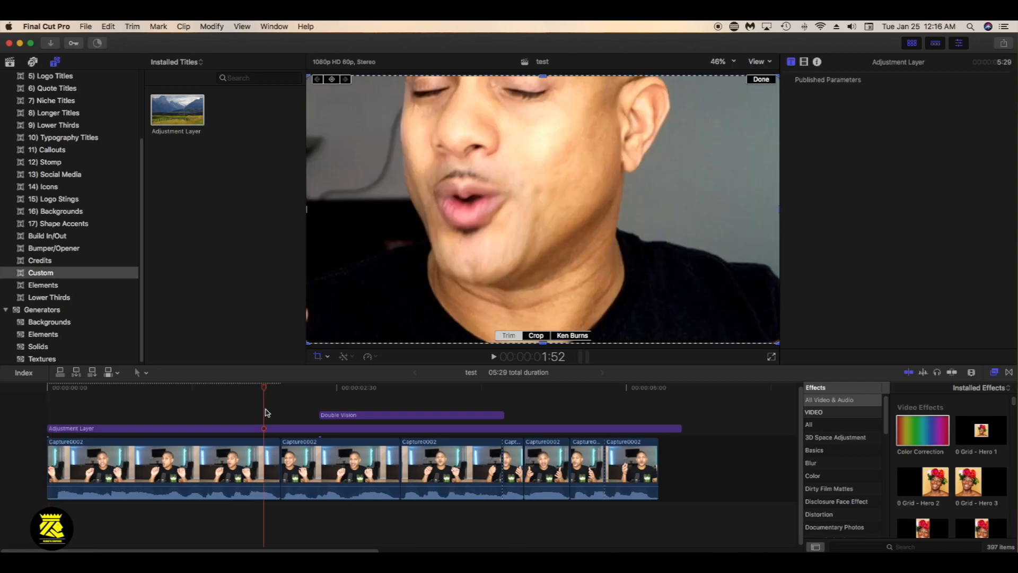
click(47, 392)
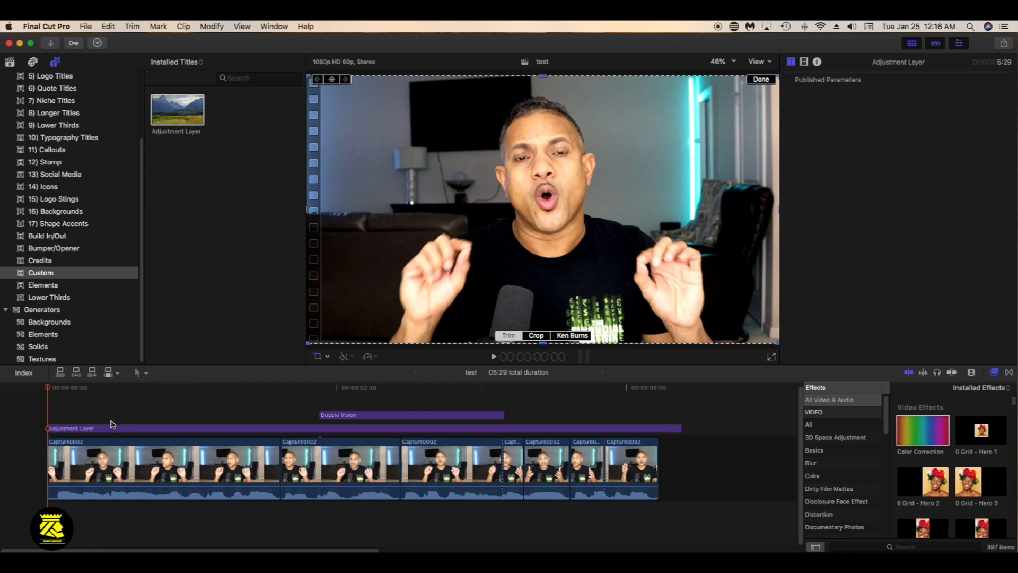
click(760, 80)
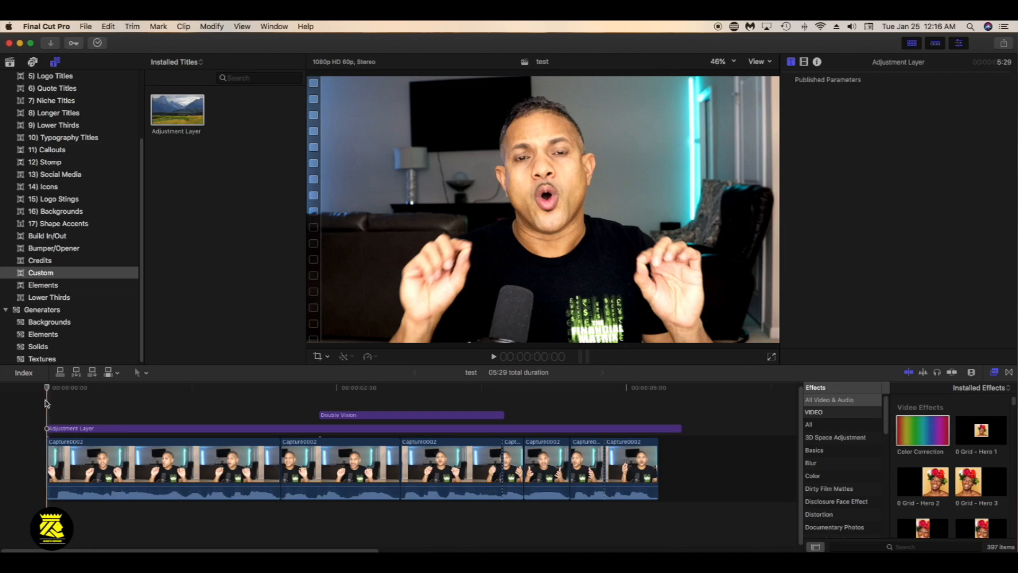
Play the timeline twice from the beginning to review the Ken Burns zoom on the first clip
key(space)
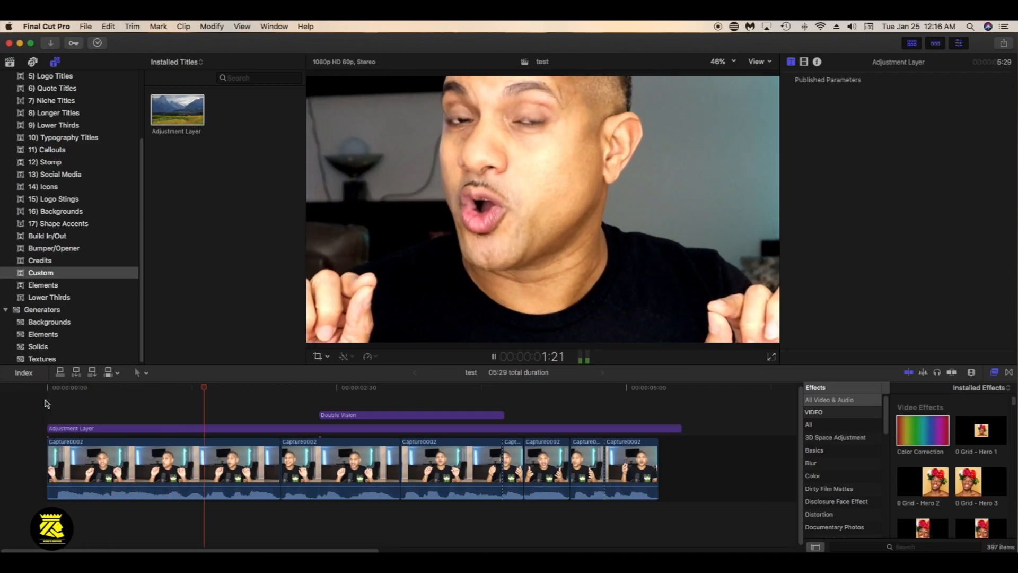
key(space)
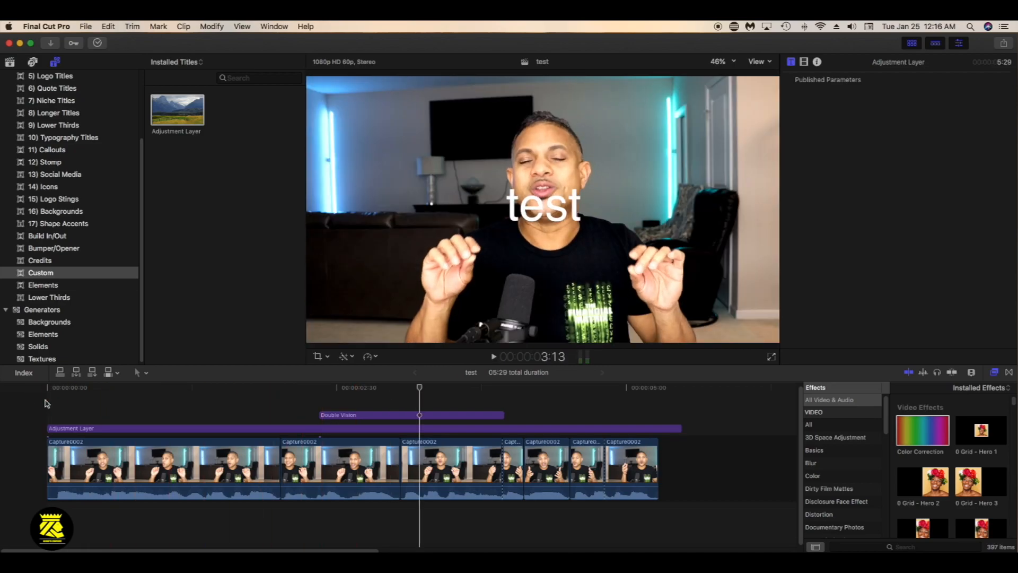
click(45, 403)
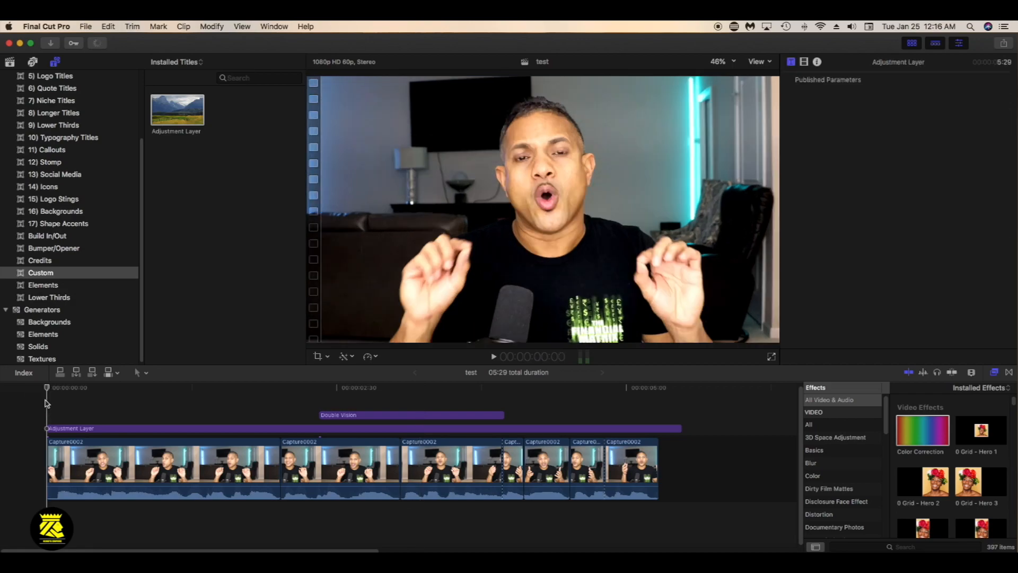
key(space)
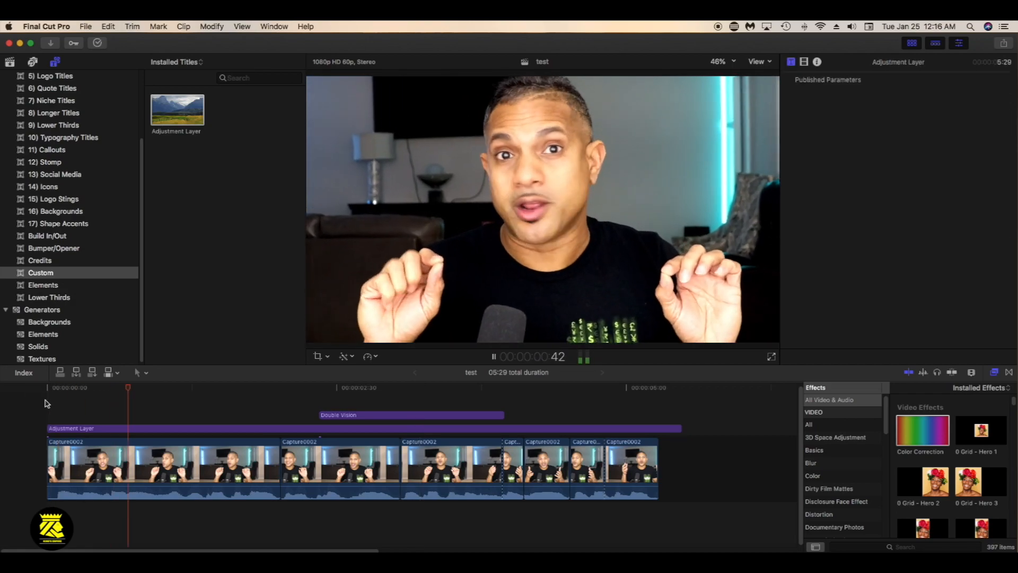
key(space)
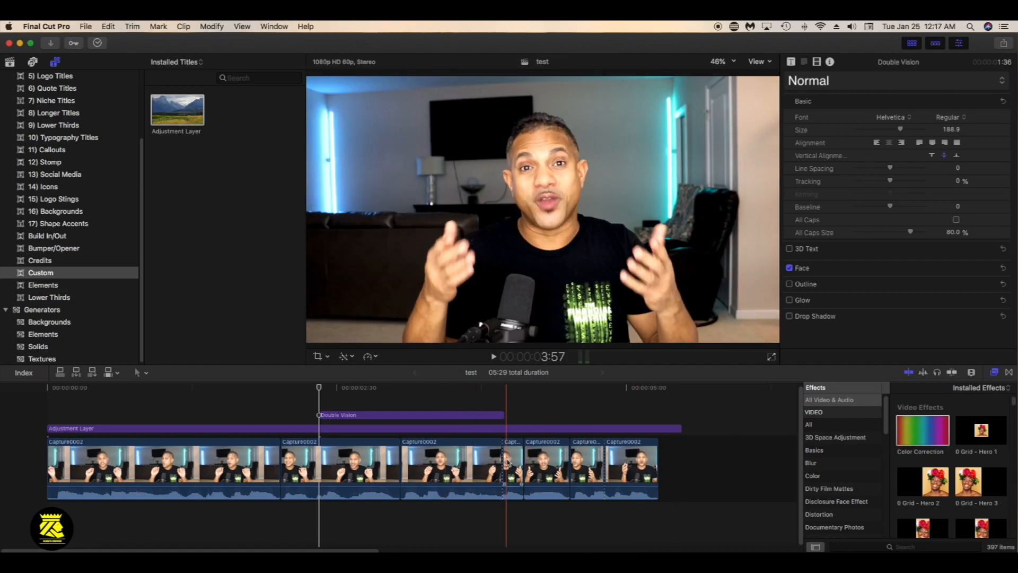
Open the transitions browser and examine the All, Basic Shapes, Blurs and Glitch categories
click(1009, 373)
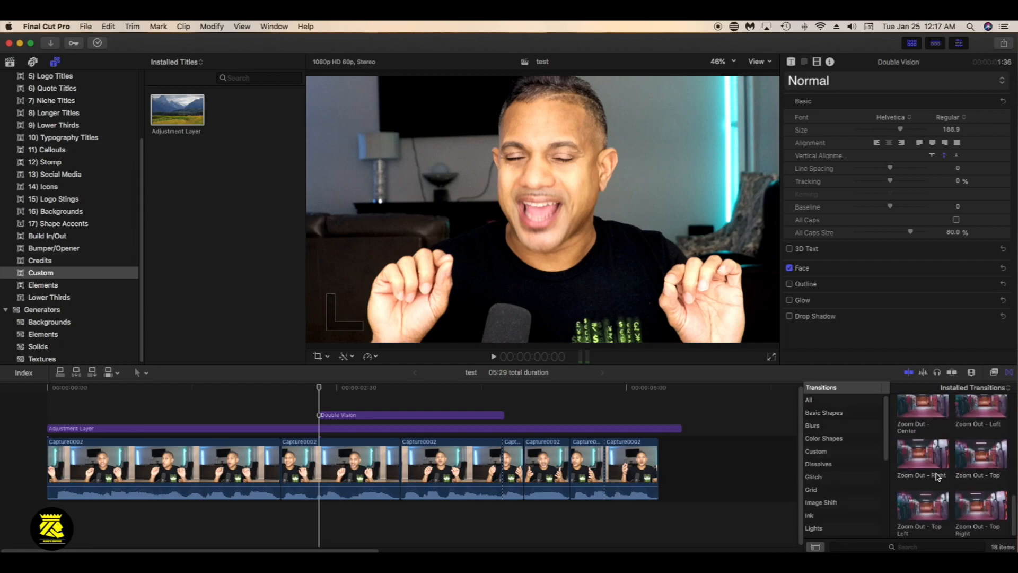
click(824, 401)
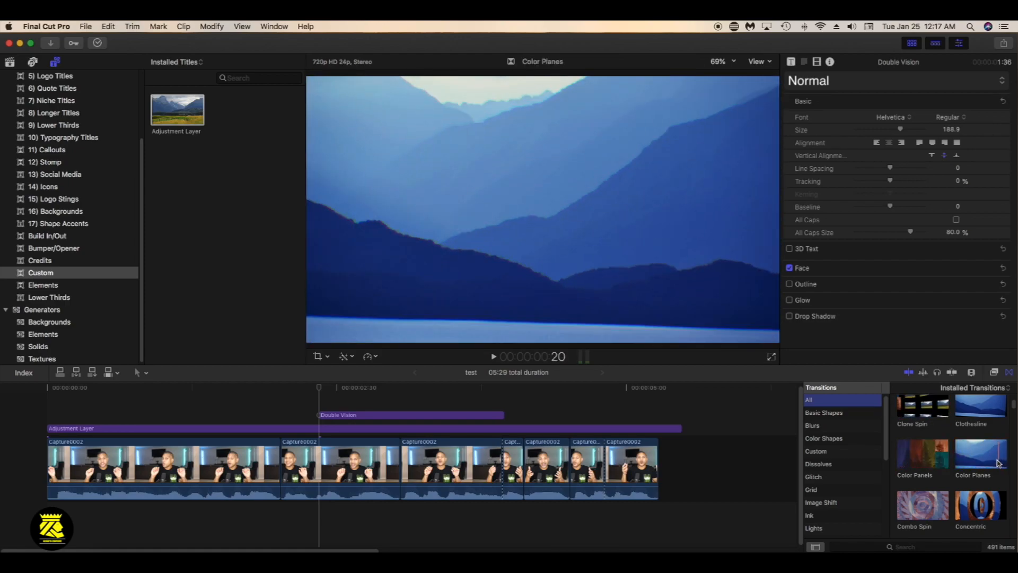
click(843, 415)
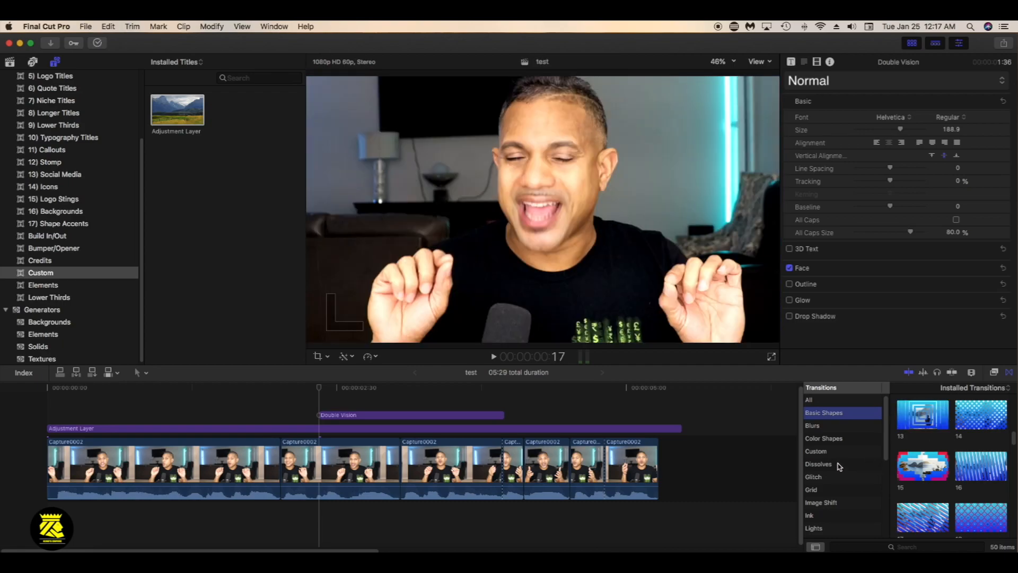
click(835, 426)
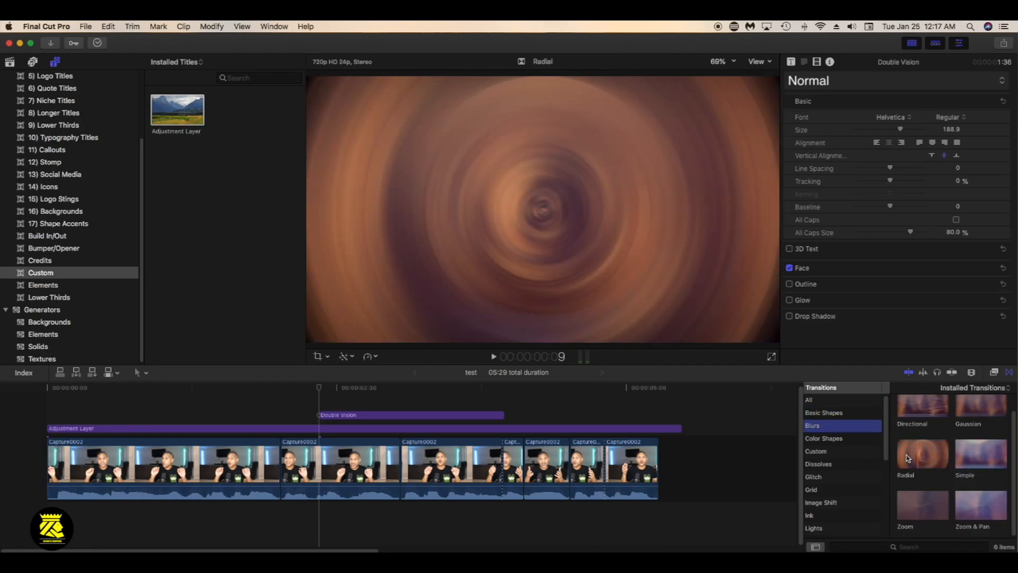
click(821, 478)
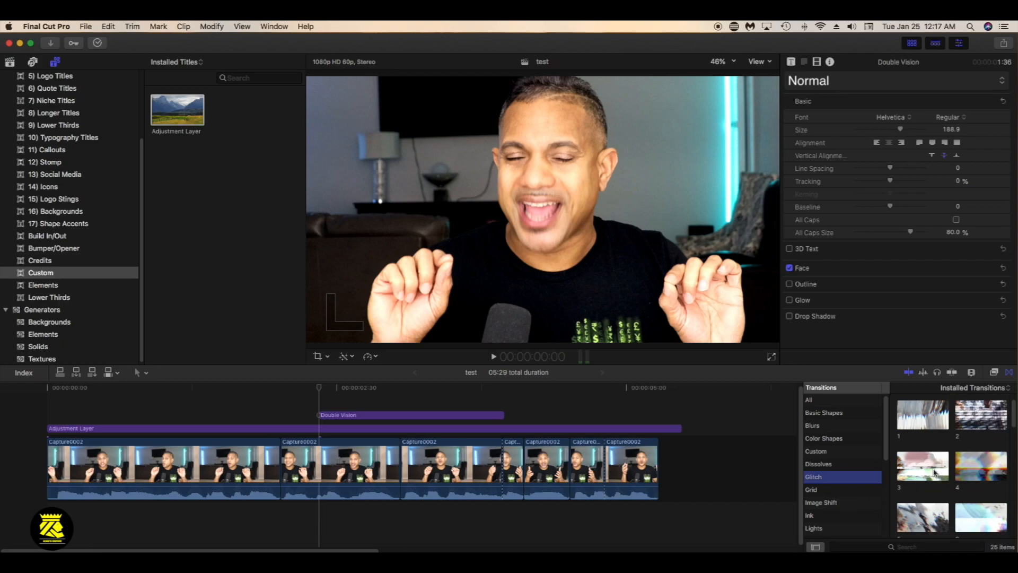
scroll(941, 492, down, 5)
scroll(933, 492, down, 6)
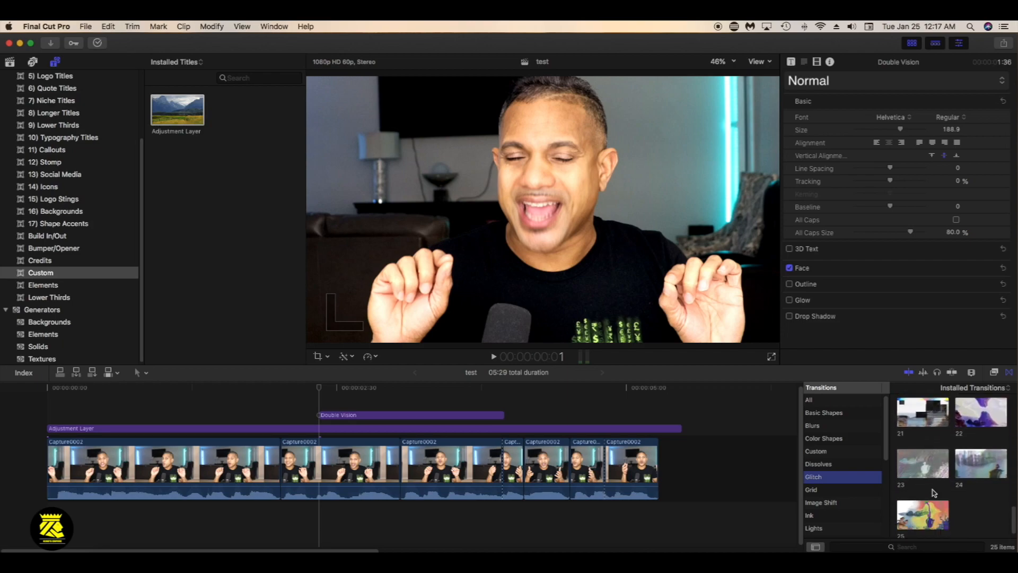
Apply Basic Shapes transition 8 between the second and third Capture0002 clips and play that part of the timeline
click(436, 464)
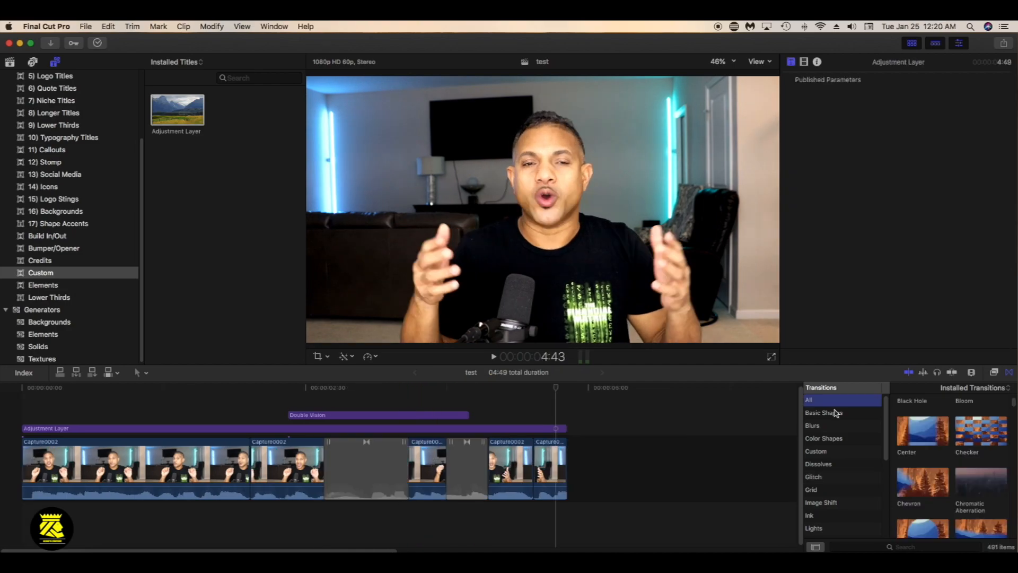
click(835, 413)
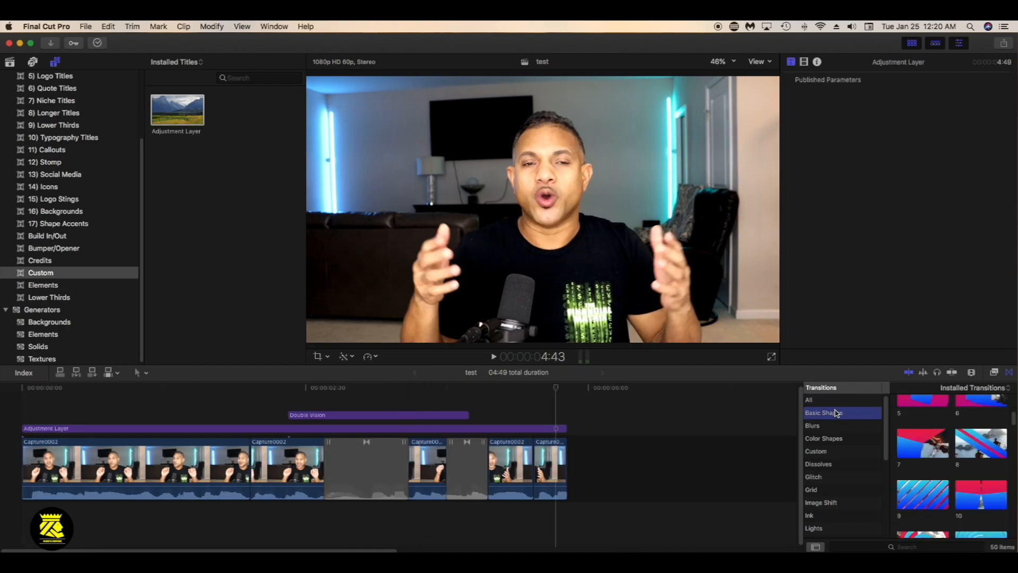
click(976, 450)
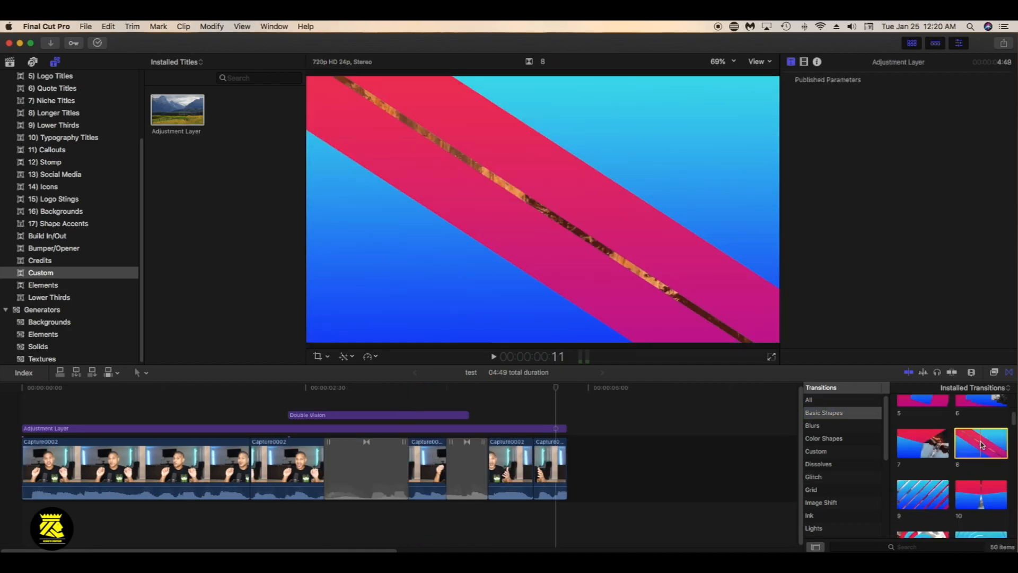
drag(987, 444, 339, 479)
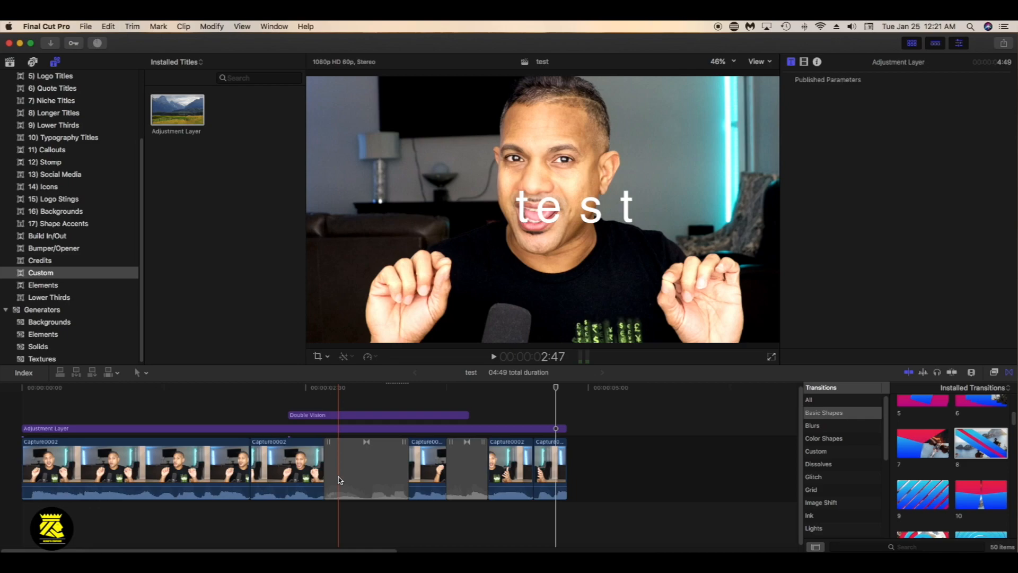
click(294, 389)
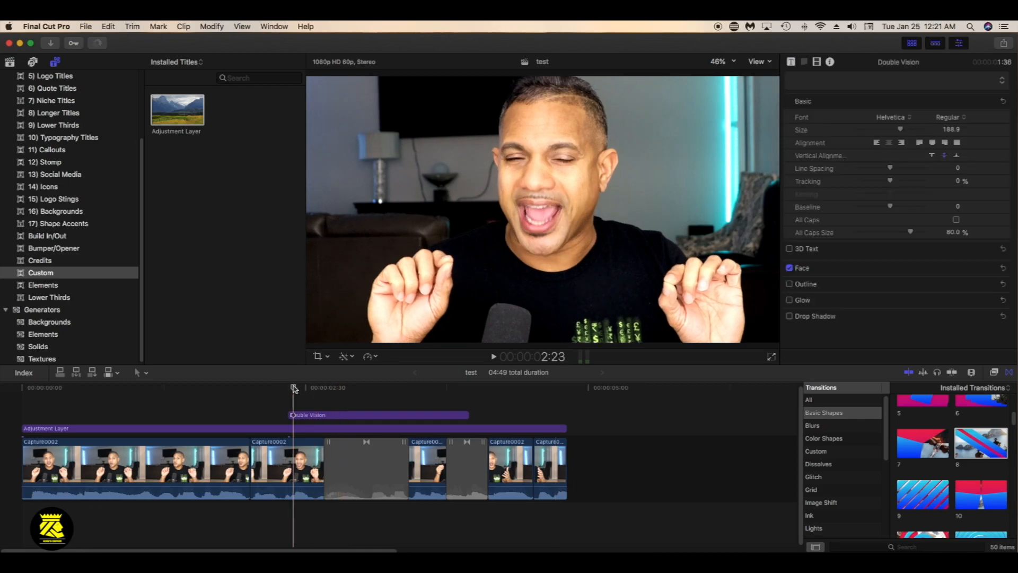
key(space)
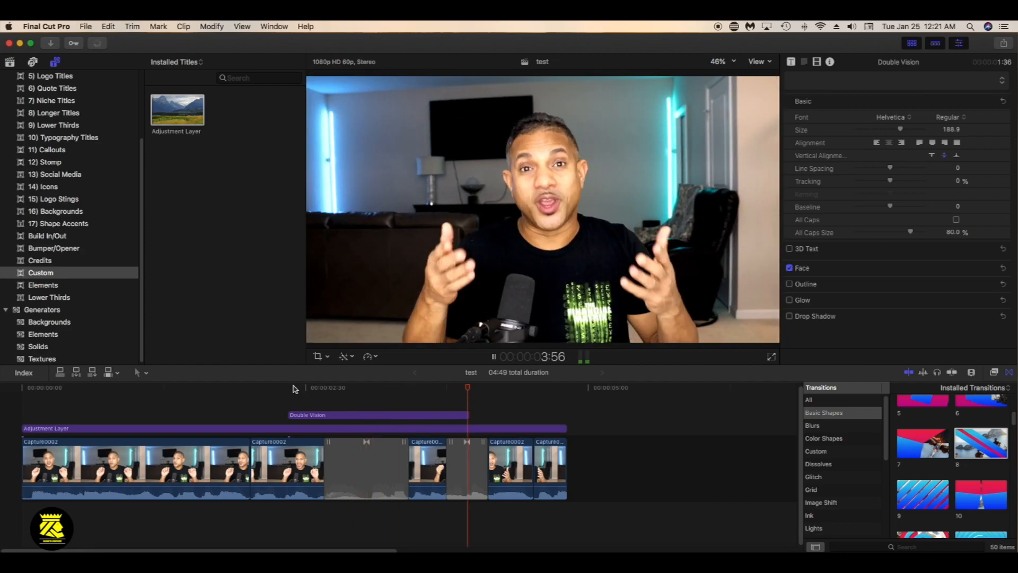
Delete the transition between the third and fourth Capture0002 clips and play the timeline from before the remaining transition
click(478, 471)
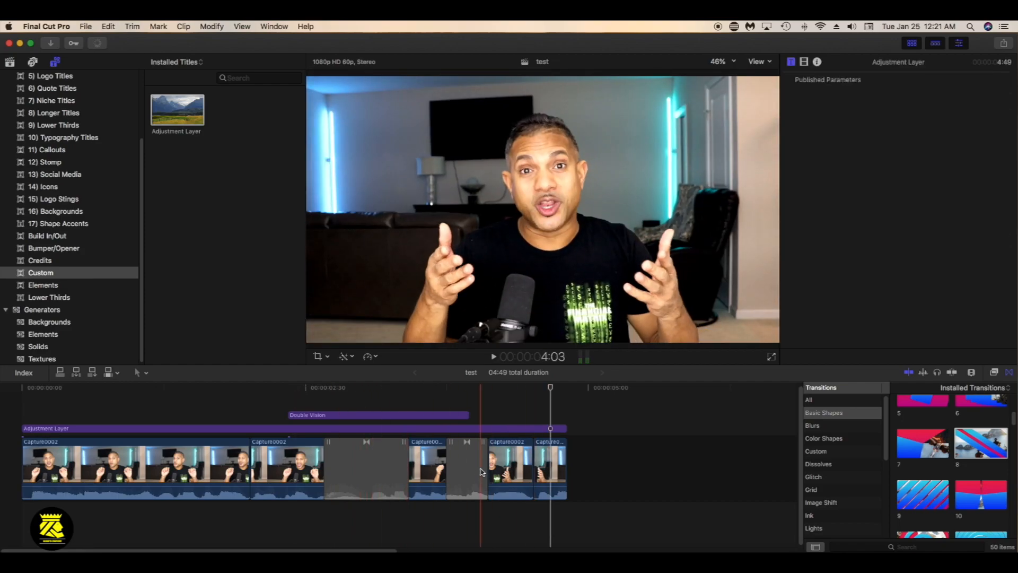
key(Delete)
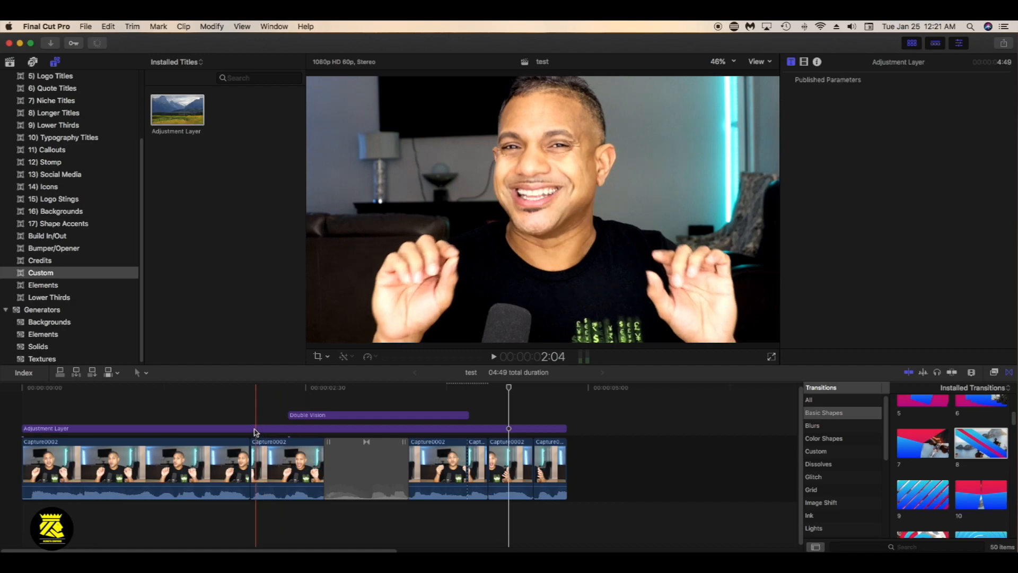
click(232, 417)
key(space)
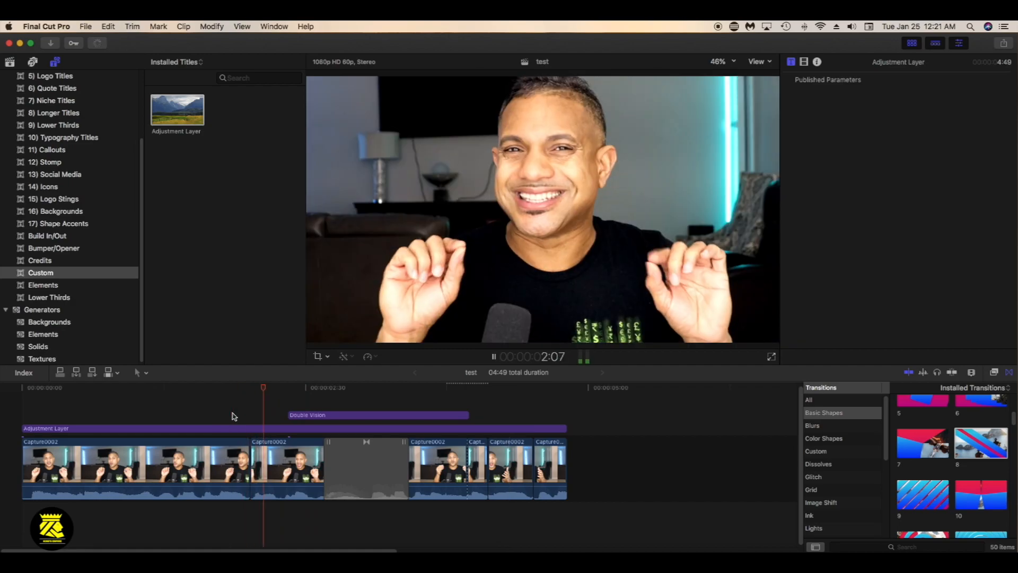
key(space)
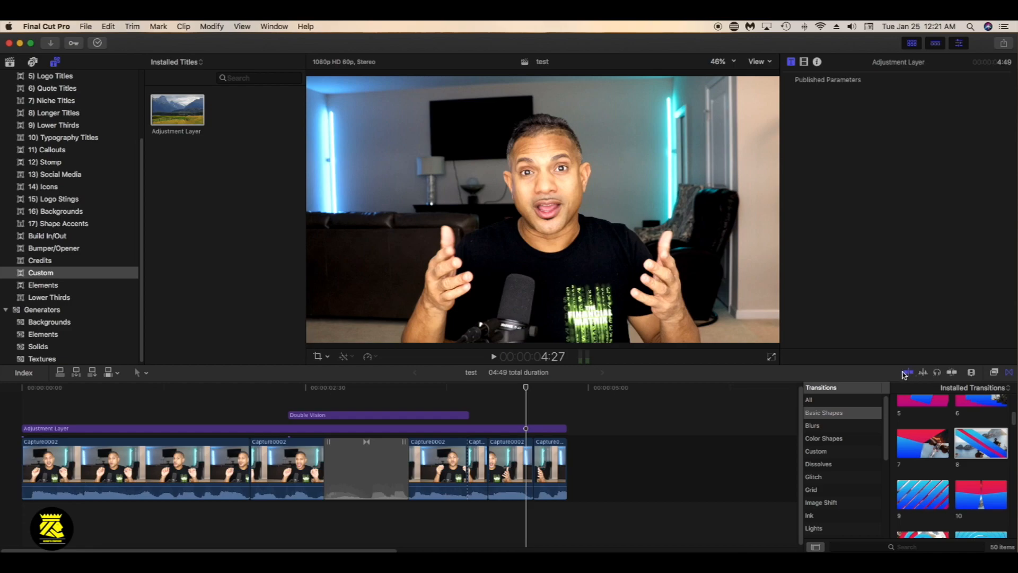
Switch from the transitions browser to the effects browser and examine the grid effects, including 2 Grid, 2 Grid Diagonal and 4 Grid
click(1009, 373)
click(1009, 372)
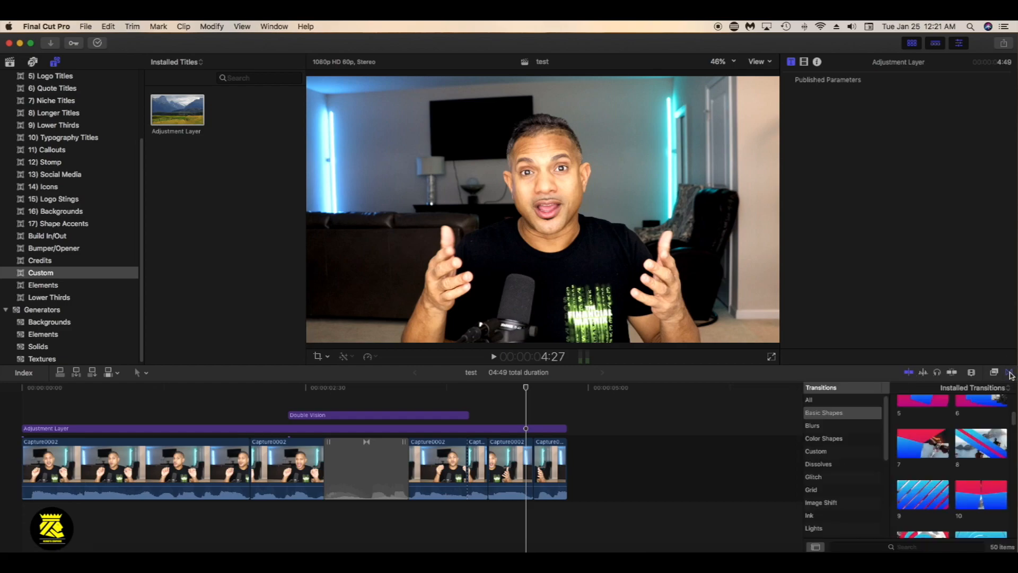
click(1009, 372)
click(1009, 372)
click(994, 373)
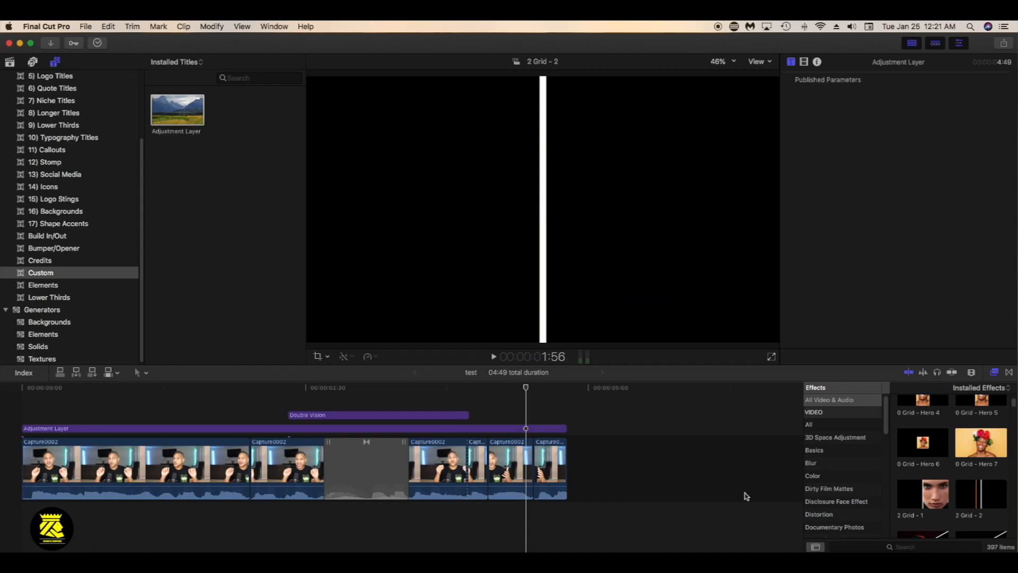
click(512, 387)
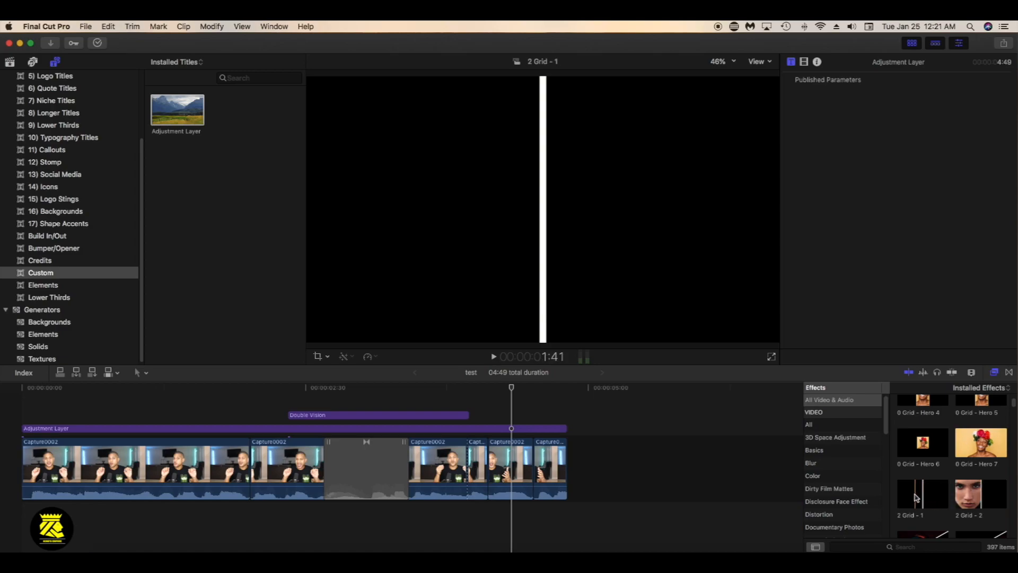
click(191, 418)
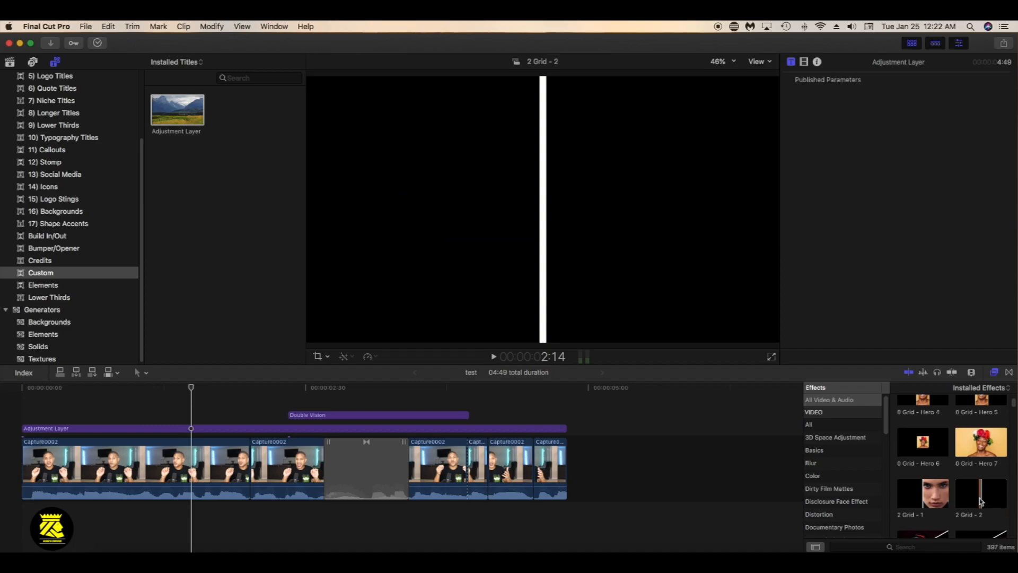
scroll(982, 501, down, 1)
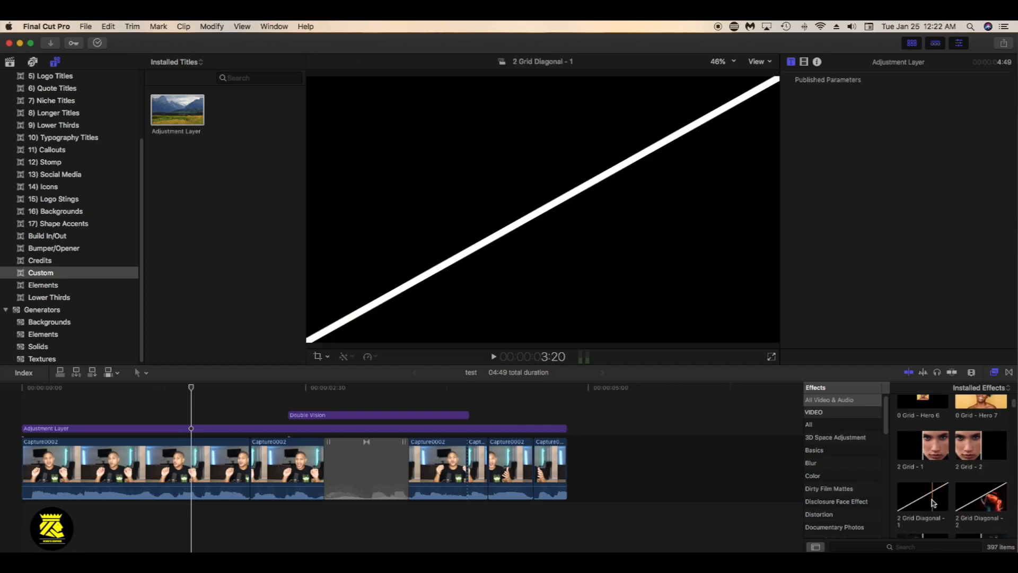
click(105, 400)
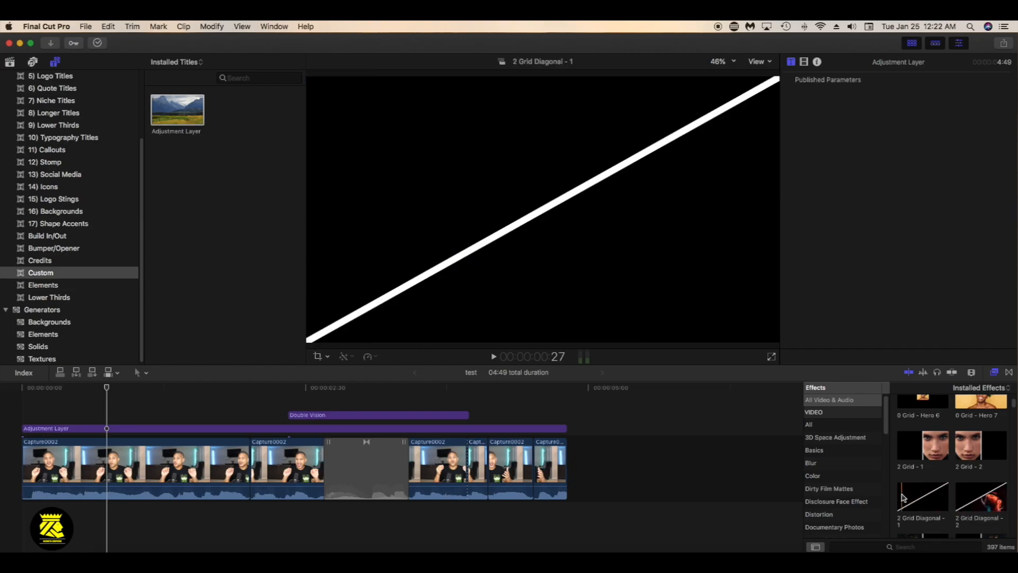
scroll(964, 503, down, 5)
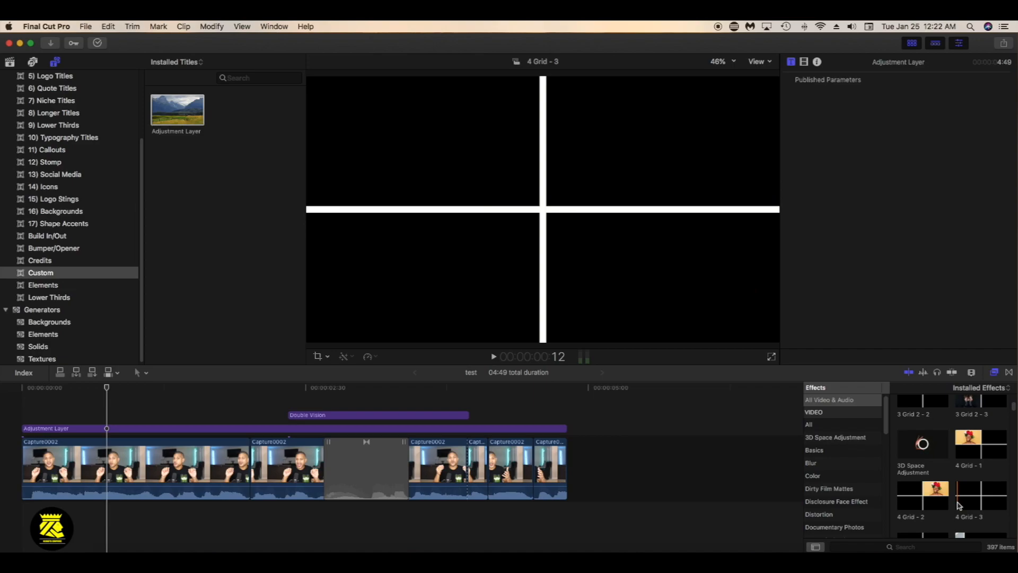
scroll(938, 506, down, 3)
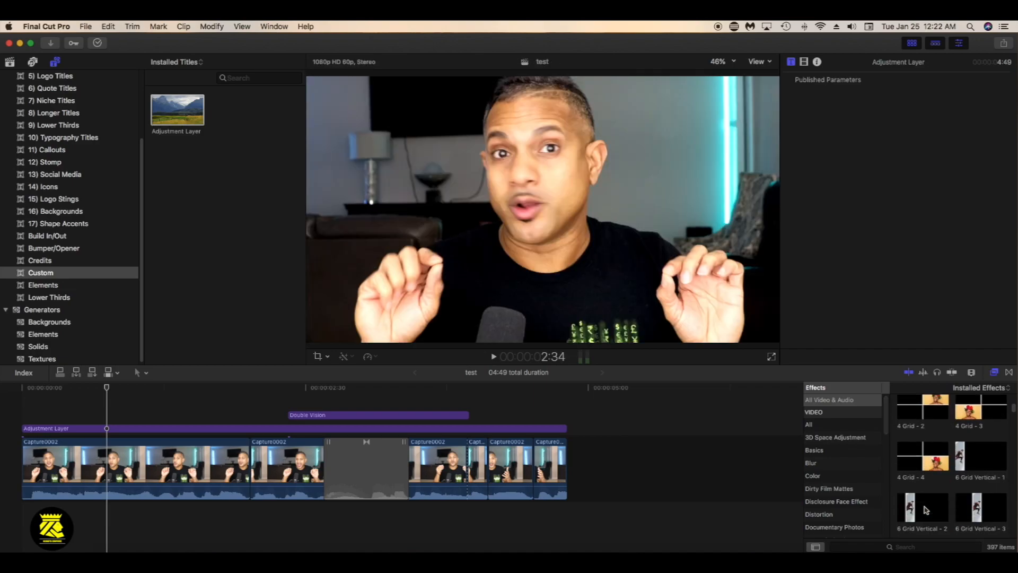
Adjust the timeline's clip appearance by trying a larger clip height, reducing it again and zooming the timeline out slightly
click(972, 372)
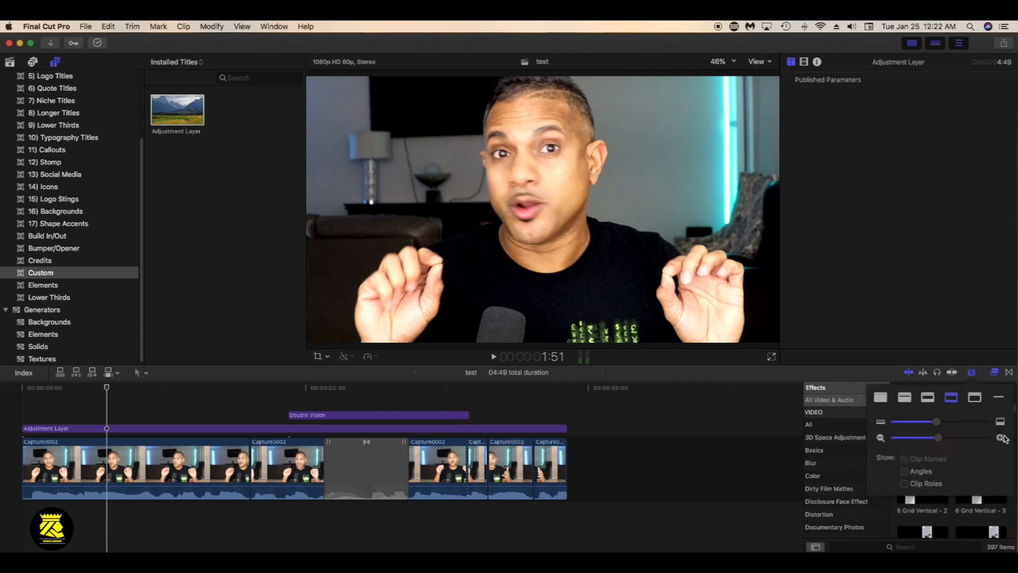
drag(939, 424, 966, 423)
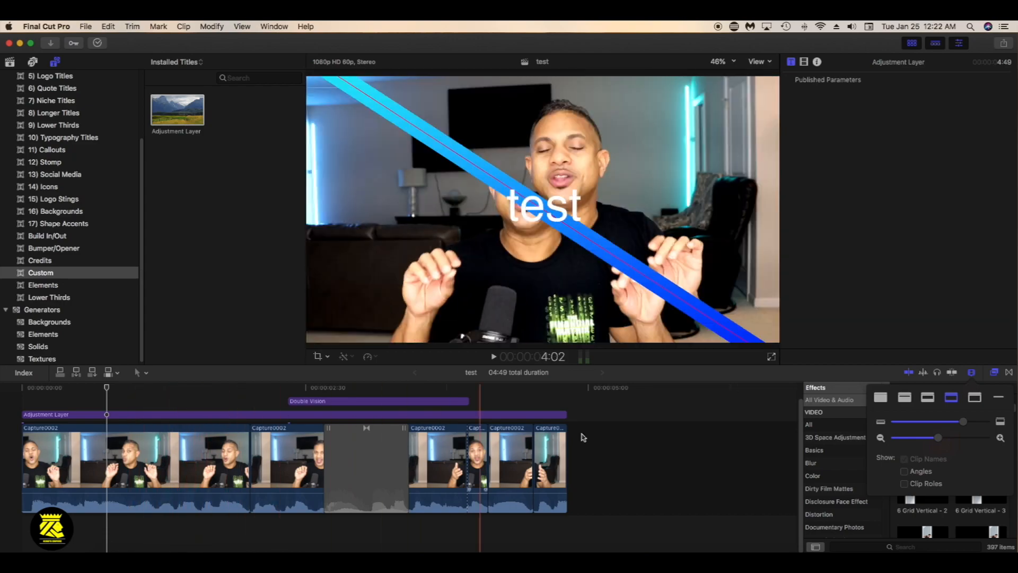
drag(967, 421, 937, 439)
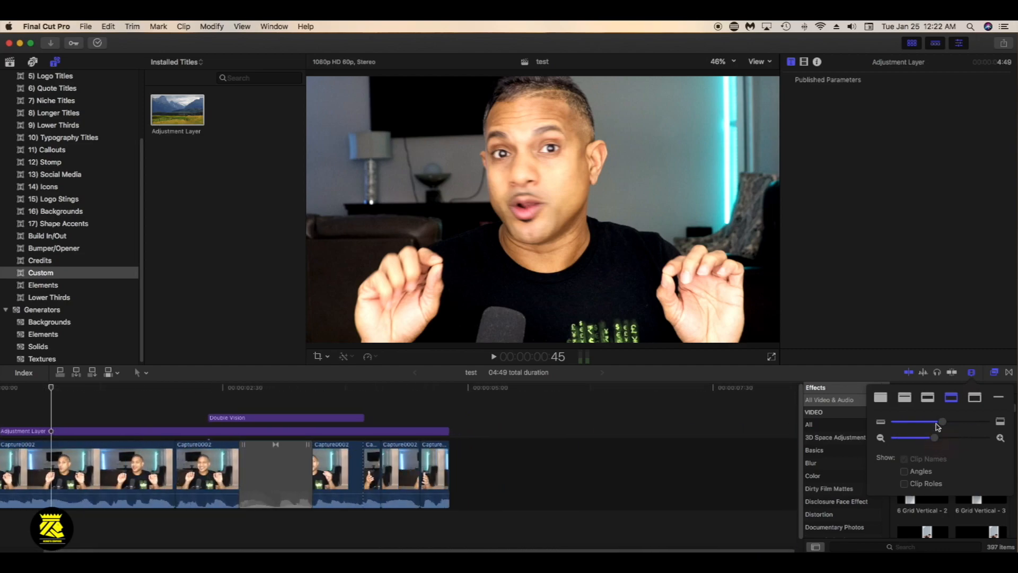
click(974, 372)
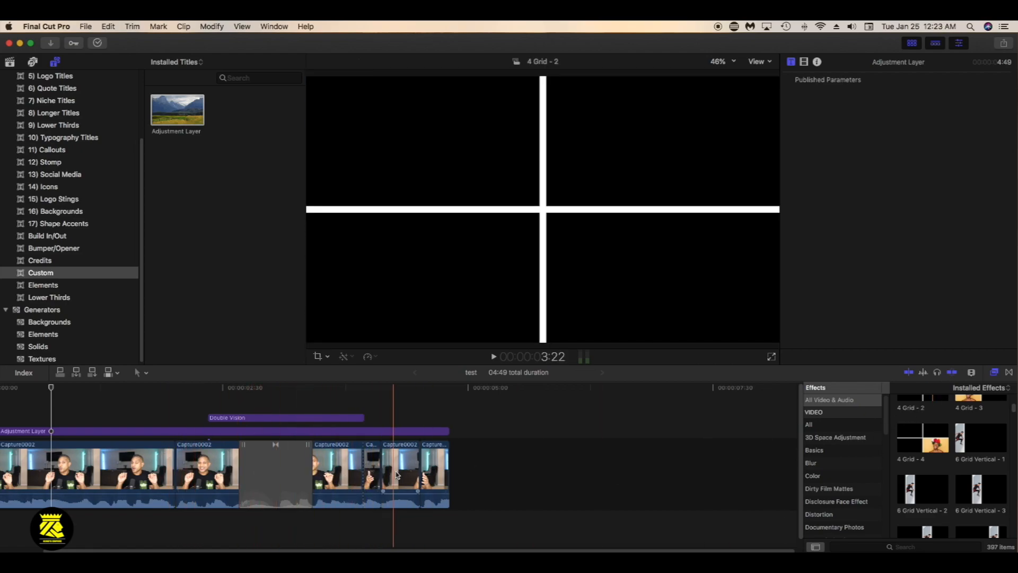
Select the first Capture0002 clip and turn off skimming to try moving through the timeline without it
click(77, 431)
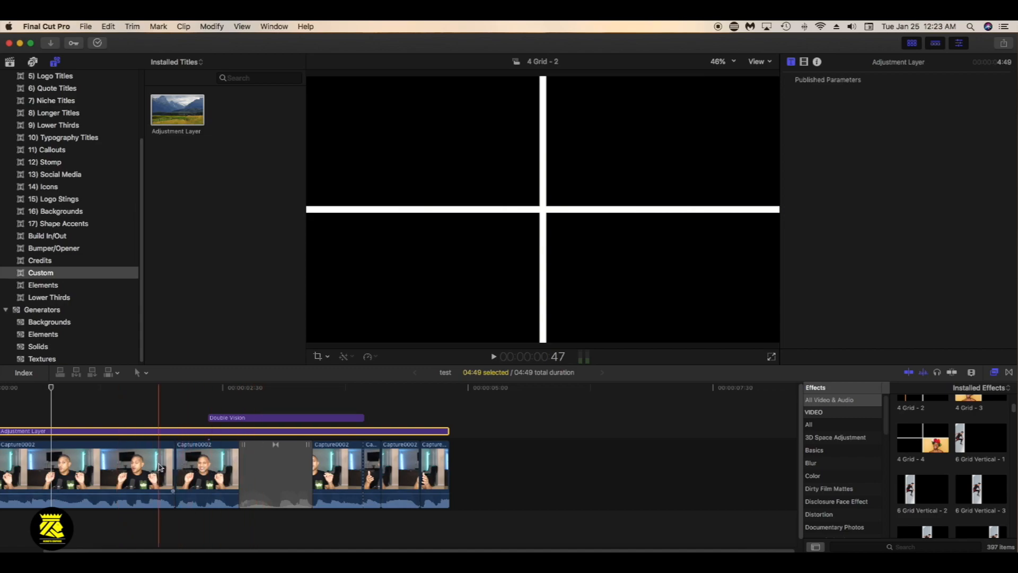
click(168, 467)
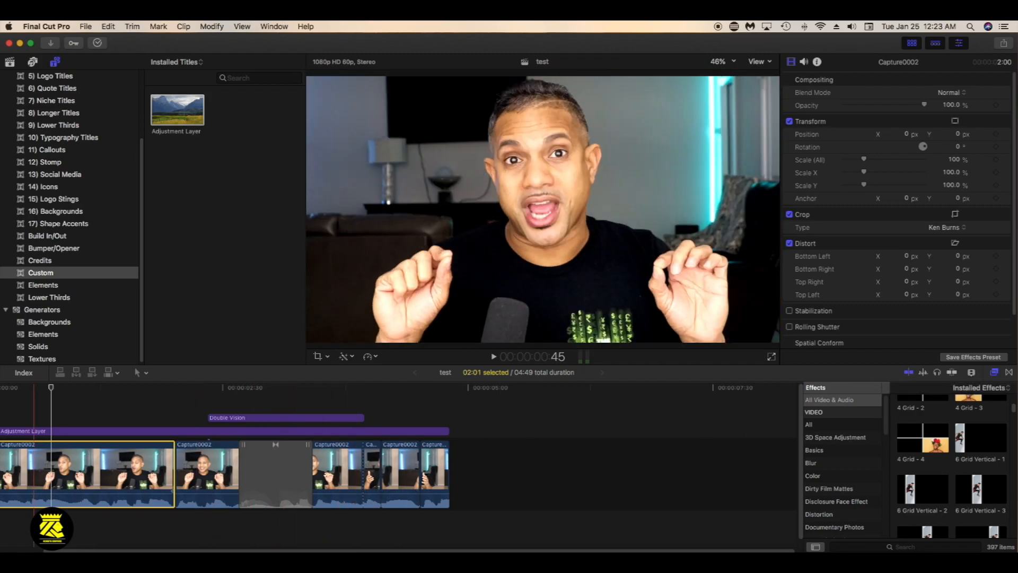
click(910, 373)
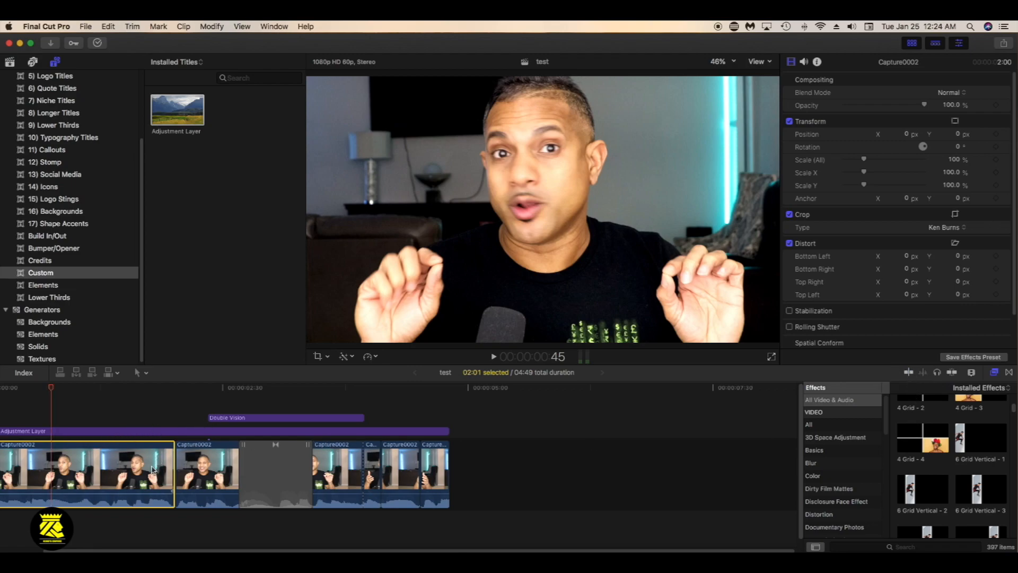
click(142, 414)
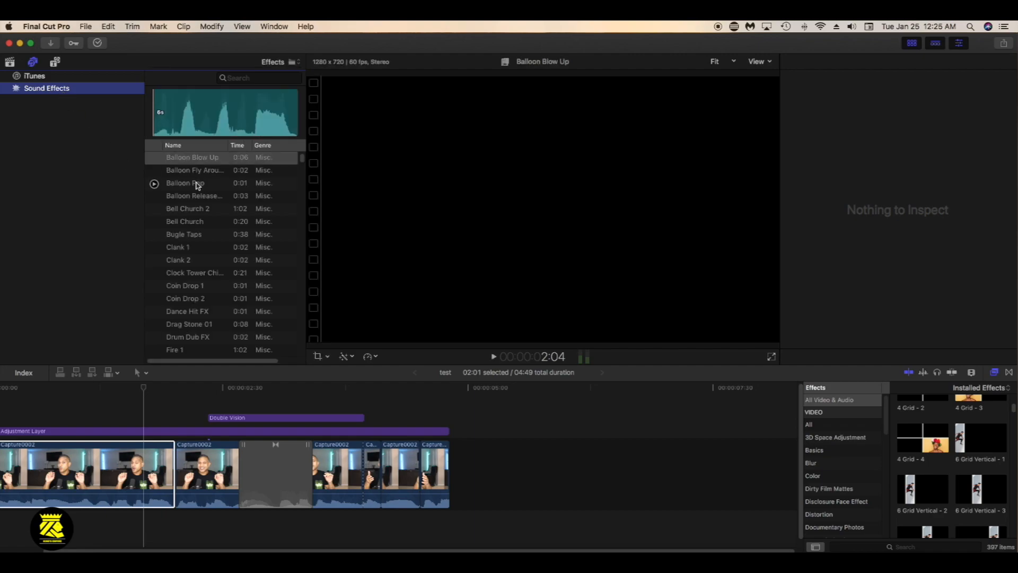
Preview the Balloon Pop, Bell Church 2, Bugle Taps and Clank 2 sound effects
click(154, 184)
click(154, 208)
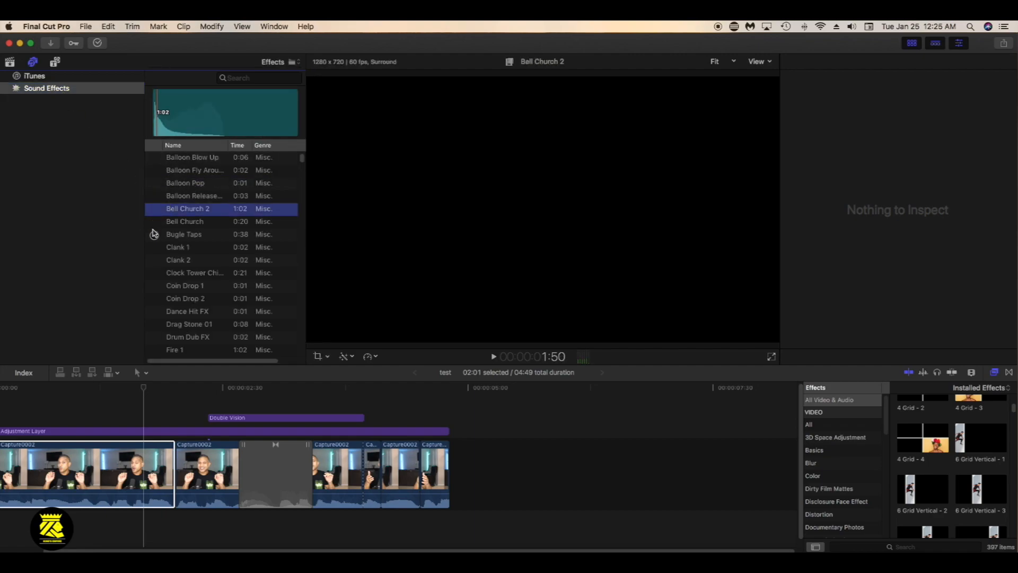
click(154, 235)
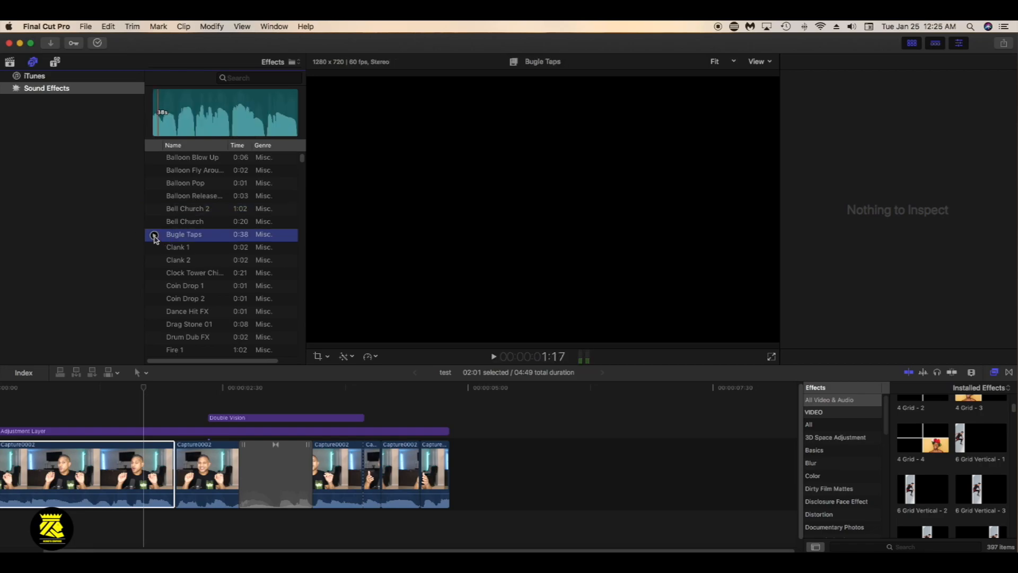
click(154, 260)
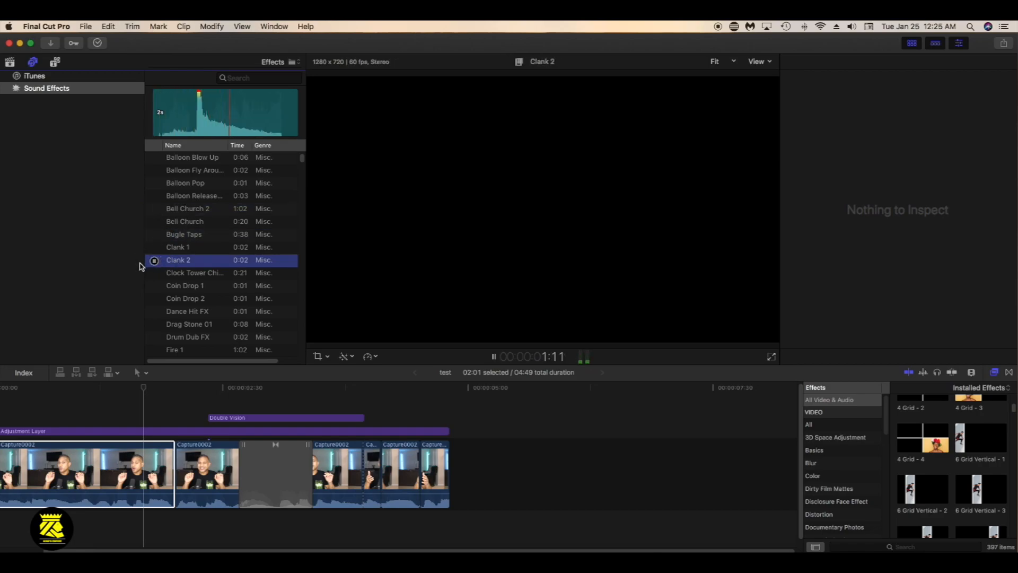
Try the Clank 2 sound effect beneath the cut between the first two clips, play it back and delete it
drag(183, 264, 205, 527)
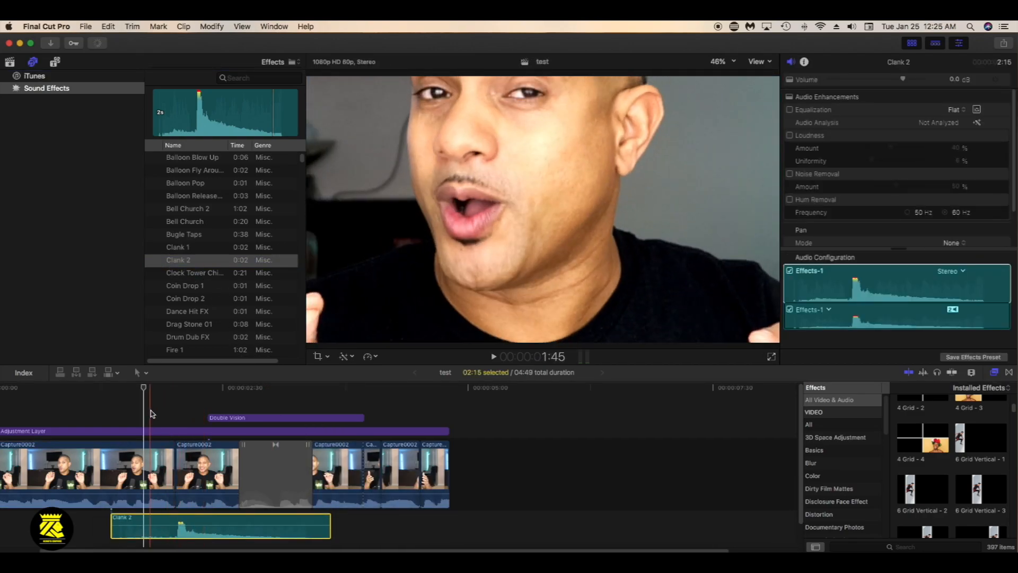
click(152, 413)
key(space)
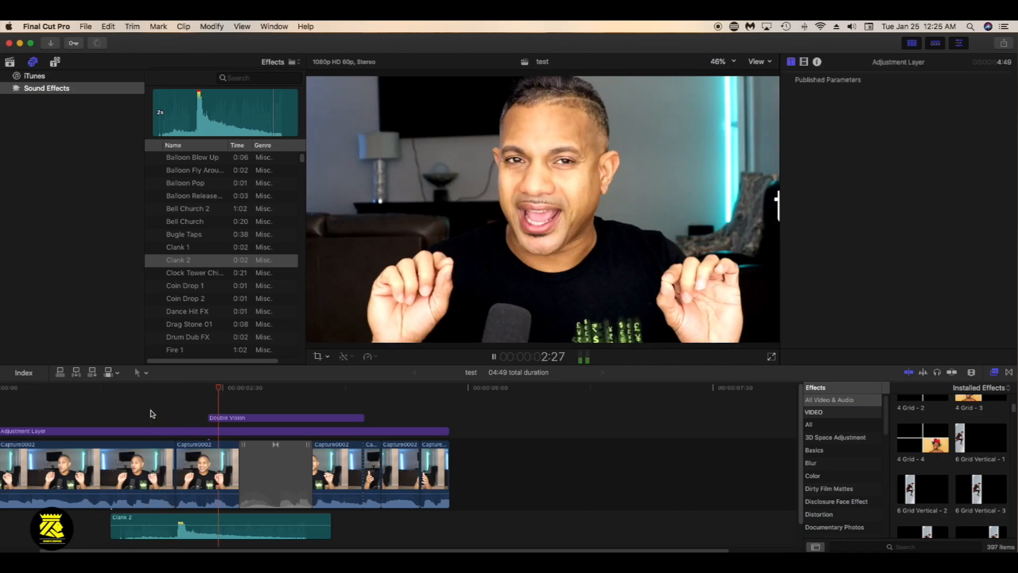
click(194, 520)
key(Delete)
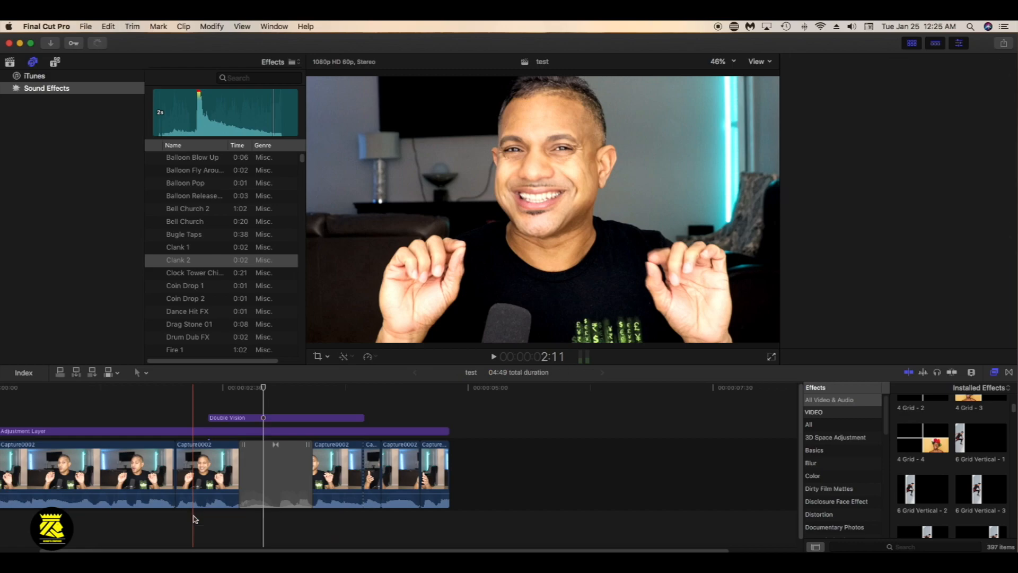
Look further through the sound effects from Drag Stone 01 onward and preview Heavy Drag and Metal Box 1
click(190, 324)
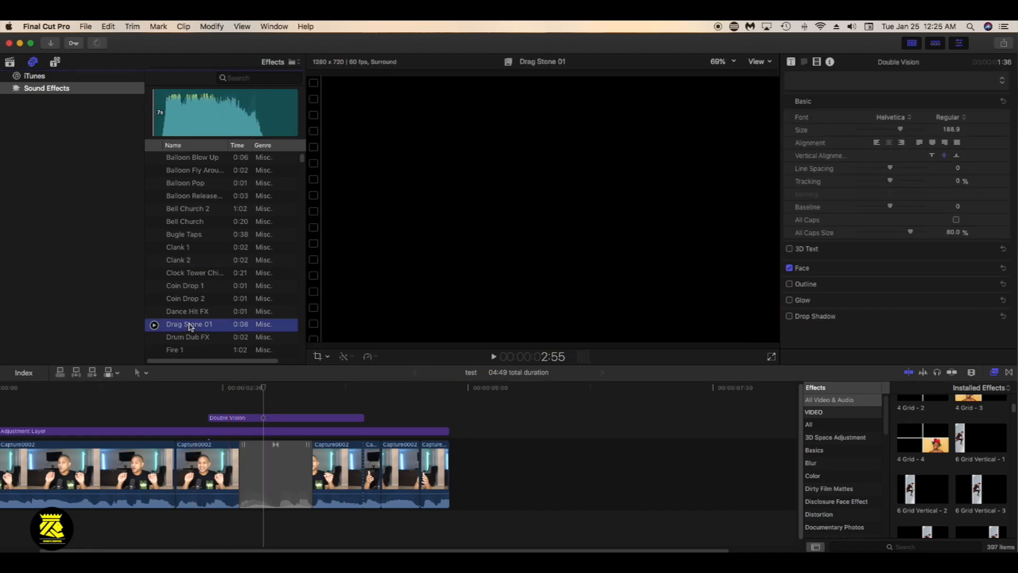
scroll(190, 297, down, 5)
click(155, 280)
click(154, 279)
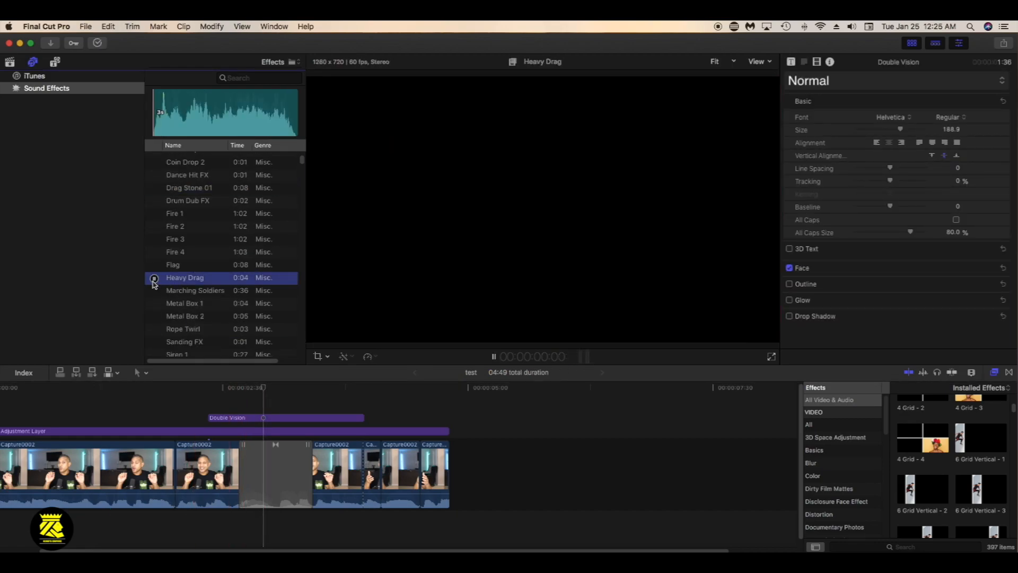
click(154, 304)
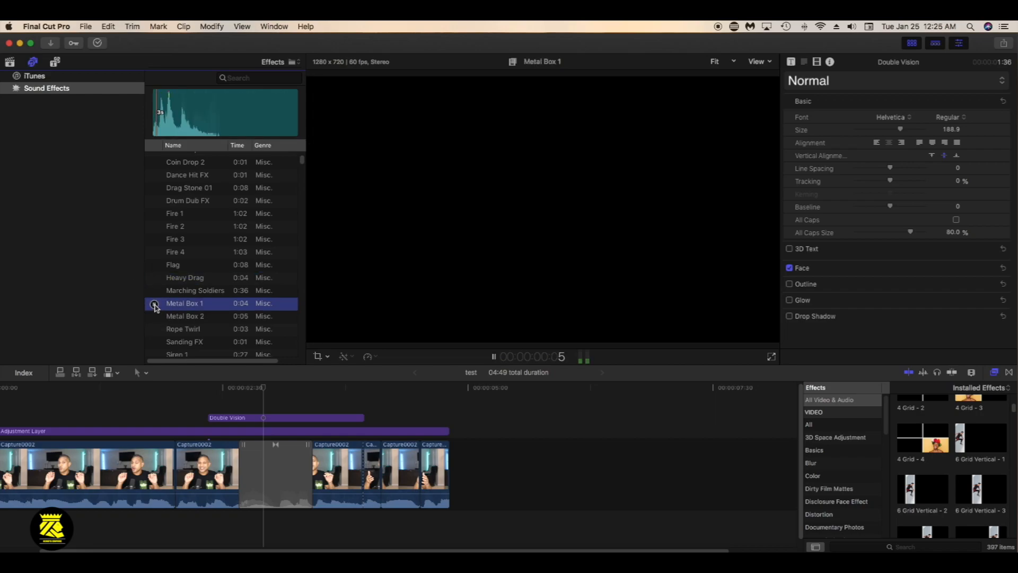
scroll(181, 320, down, 3)
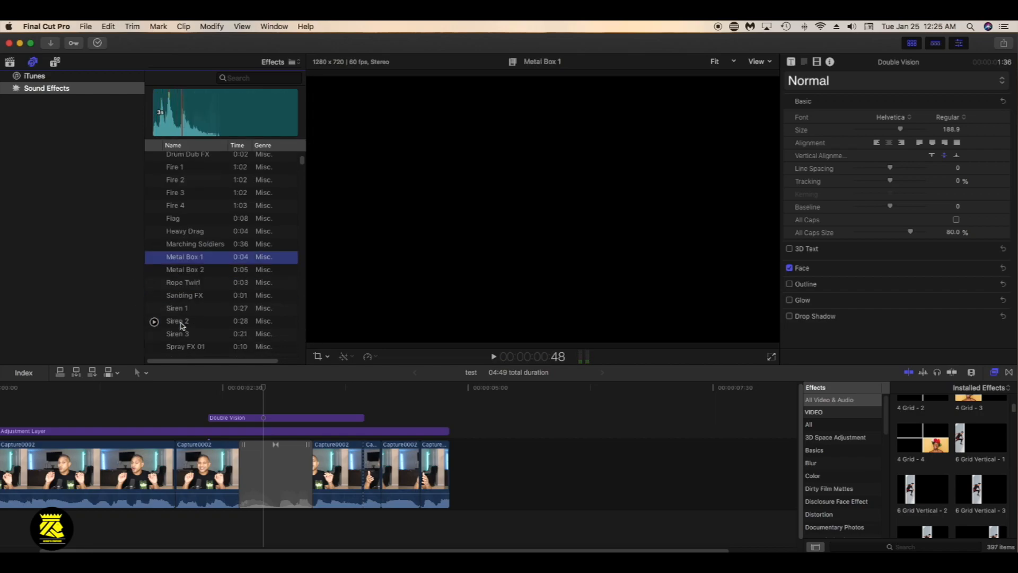
Preview the Siren 1 sound effect, add it beneath the first clips and shorten it to 1:50 with a fade-out
click(154, 310)
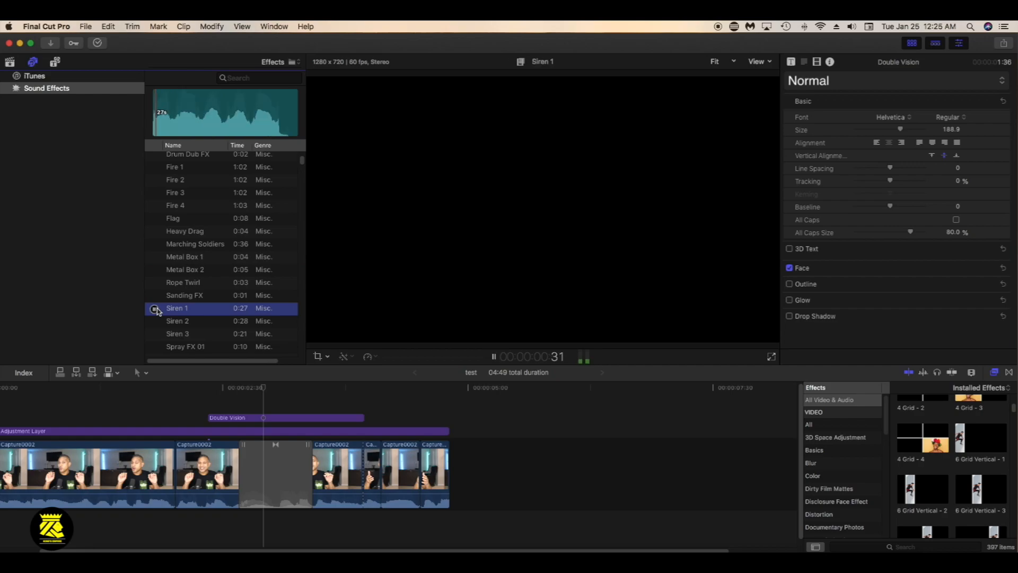
drag(178, 311, 57, 530)
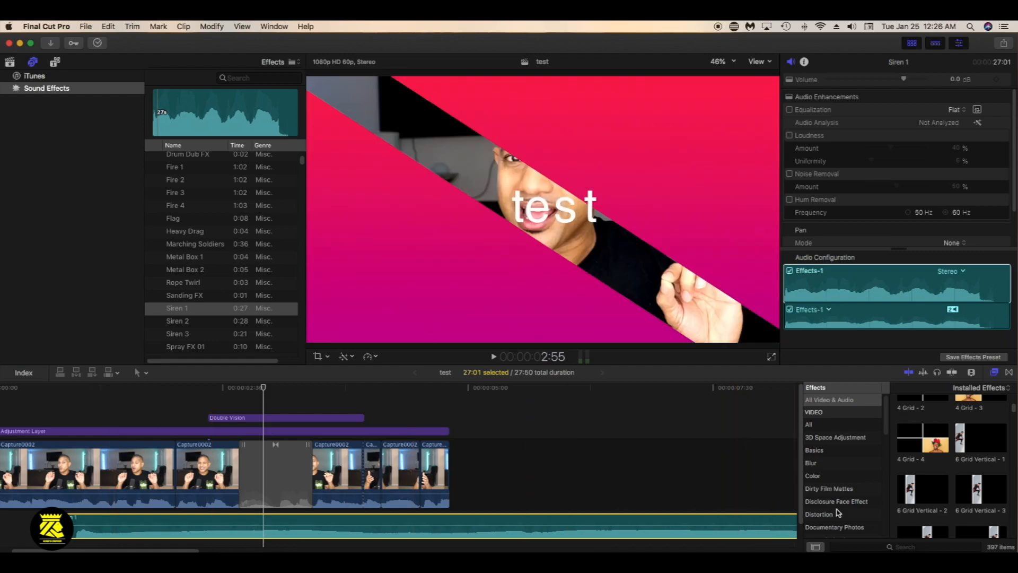
key(shift+z)
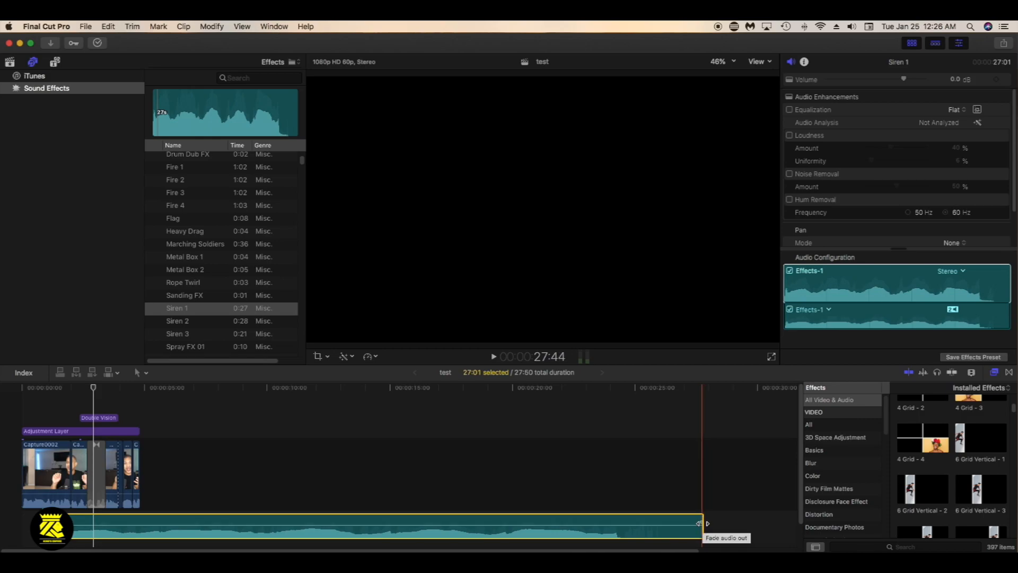
drag(703, 523, 171, 522)
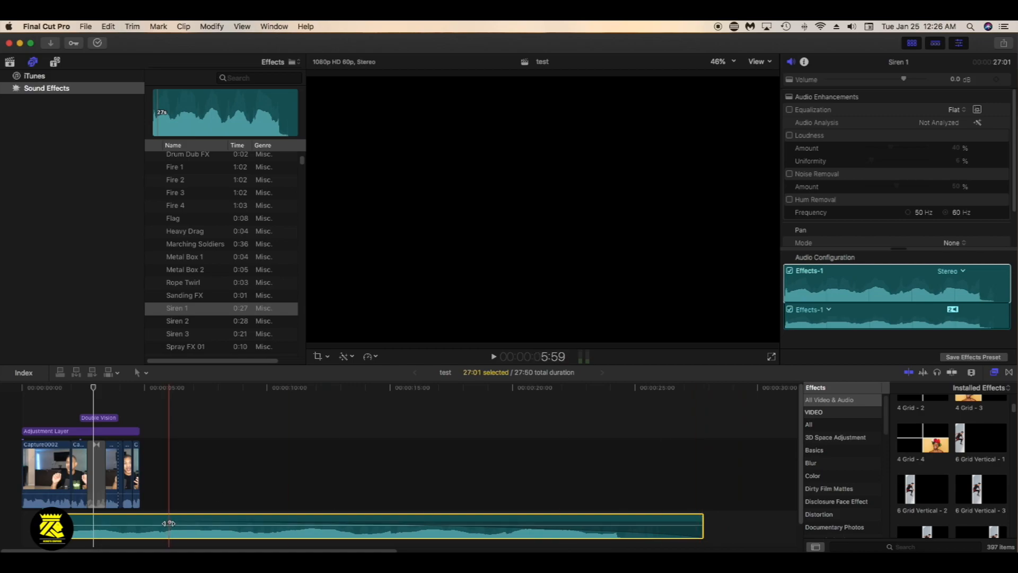
drag(172, 523, 86, 523)
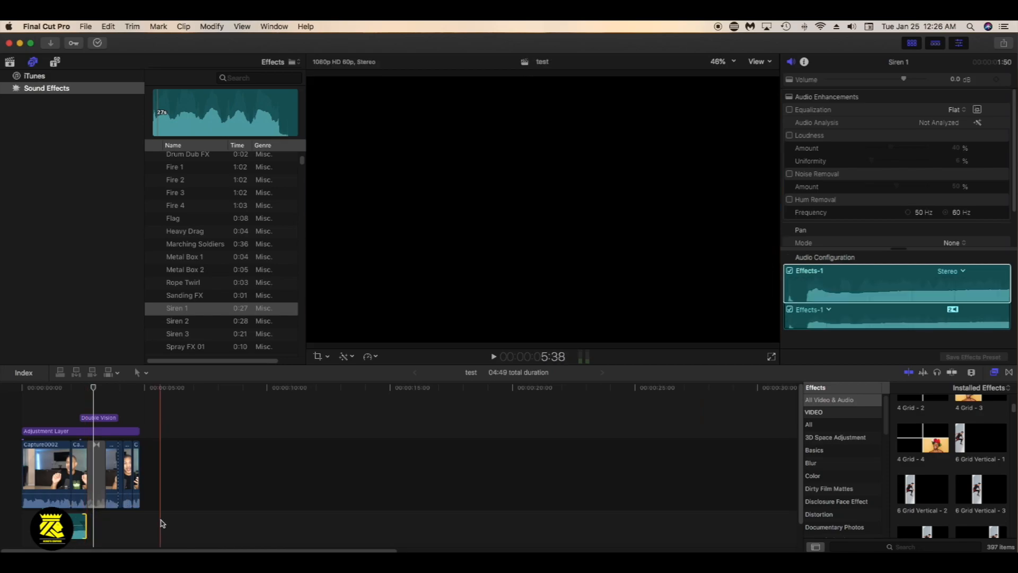
Play back the beginning of the timeline to hear Siren 1 under the first clip
click(31, 430)
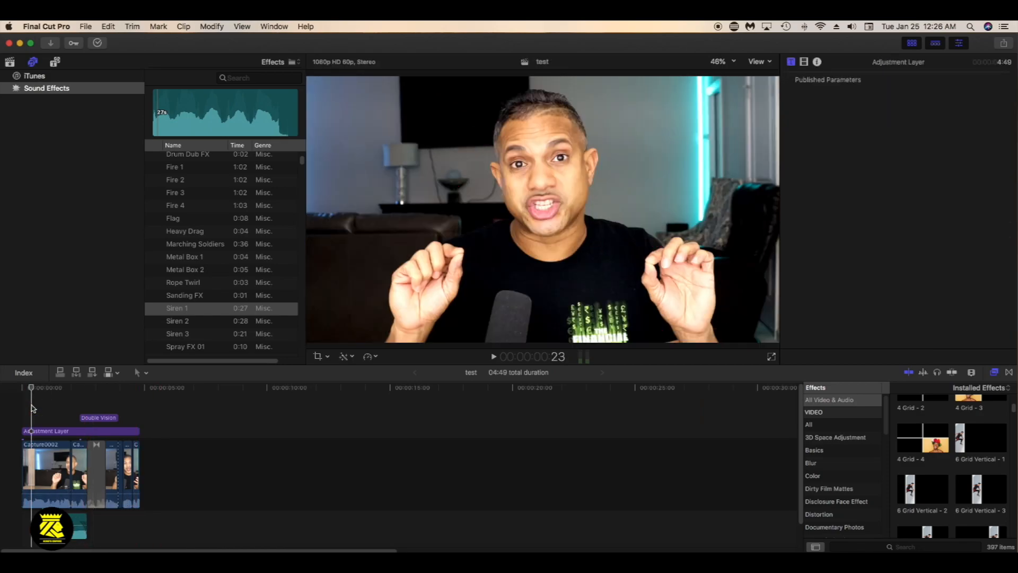
key(super+equal)
key(super+equal)
key(super+equal)
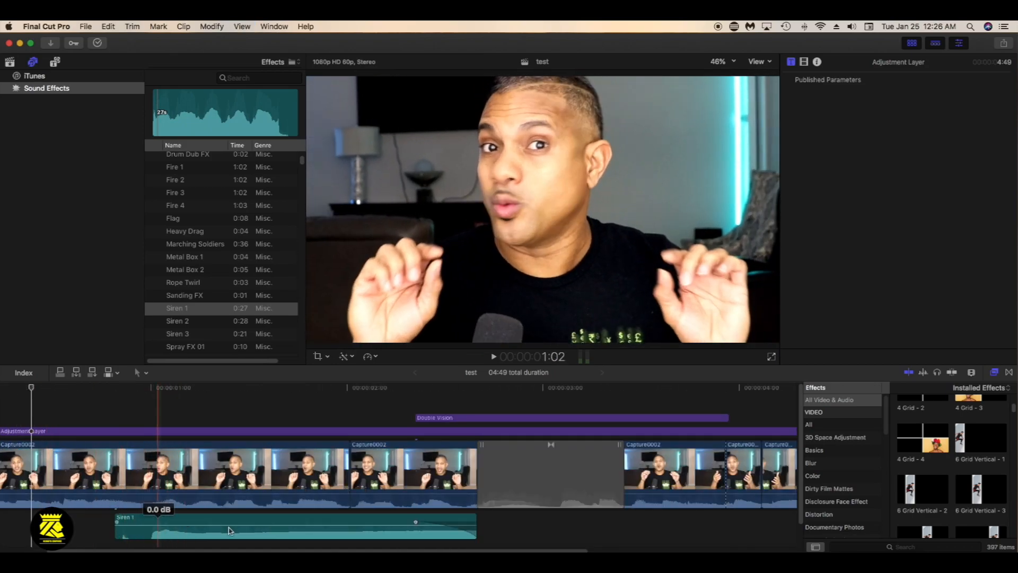
click(81, 415)
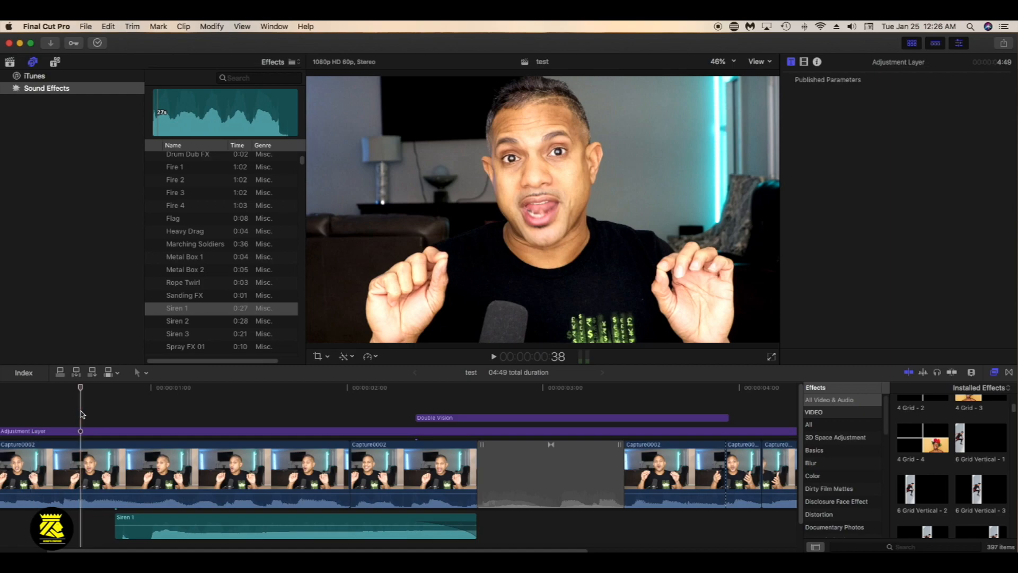
key(space)
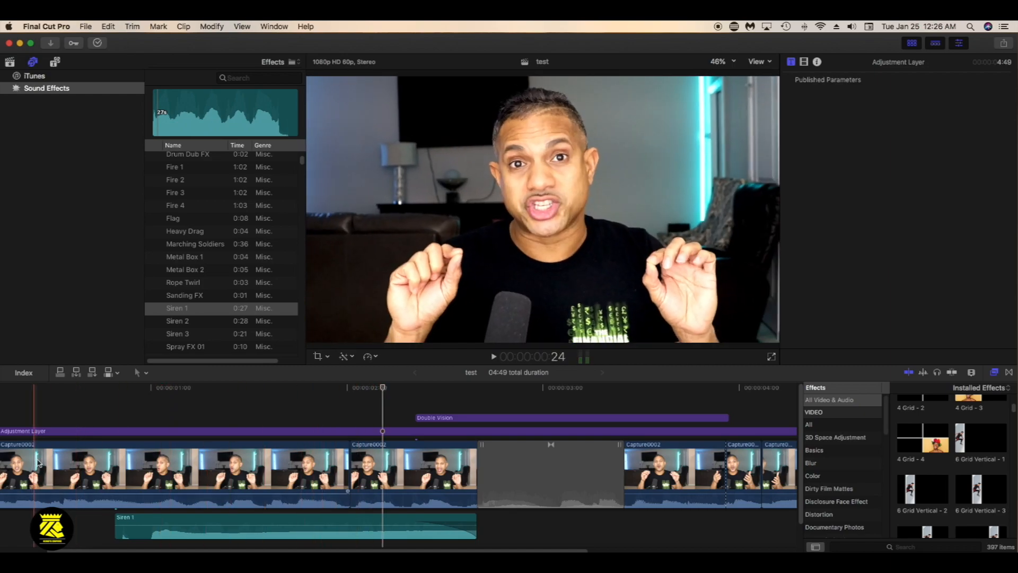
Trim the start of Siren 1 to a 1:40 duration with a long fade-in and play it back
click(285, 518)
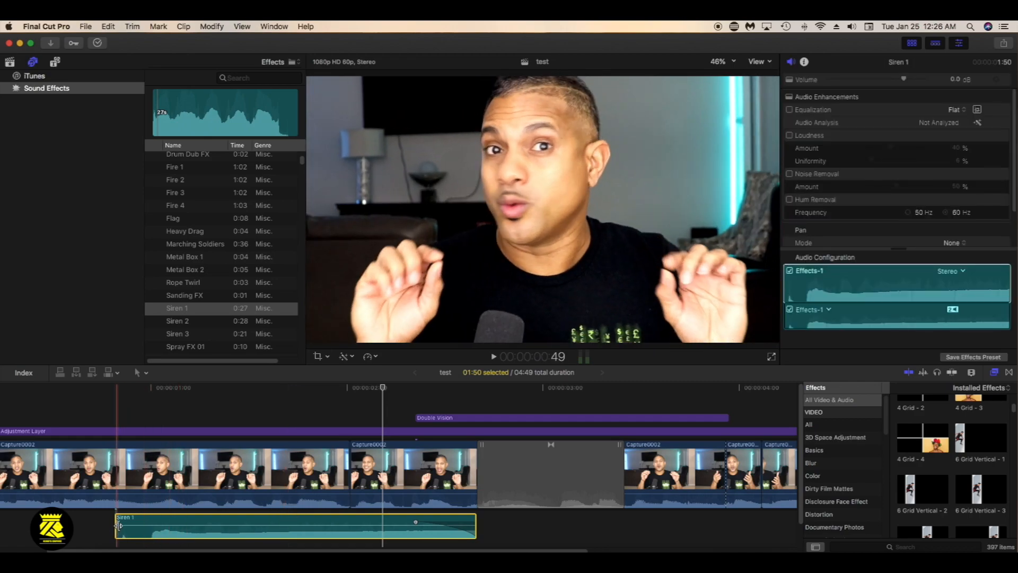
drag(117, 526, 282, 523)
click(116, 415)
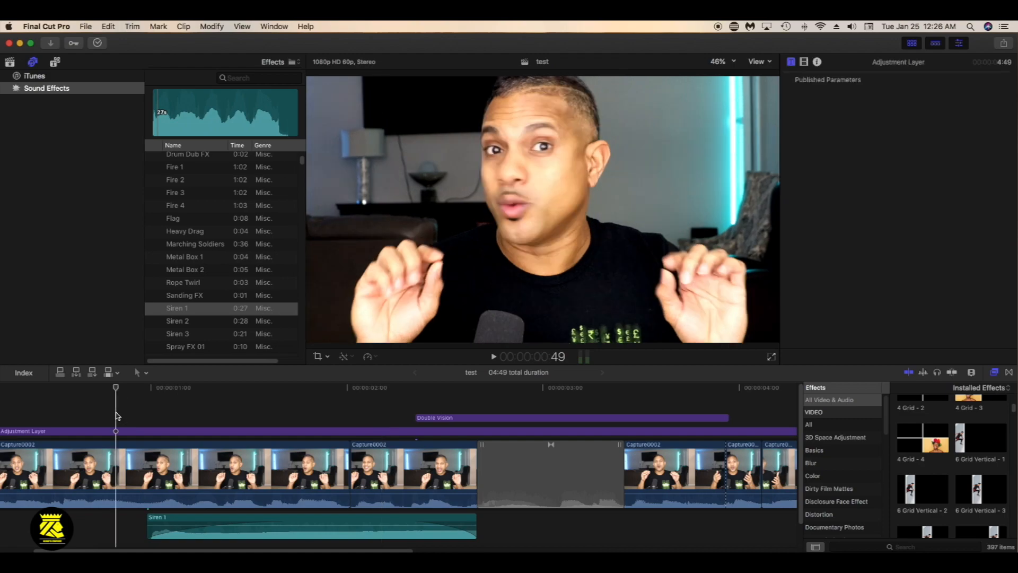
key(space)
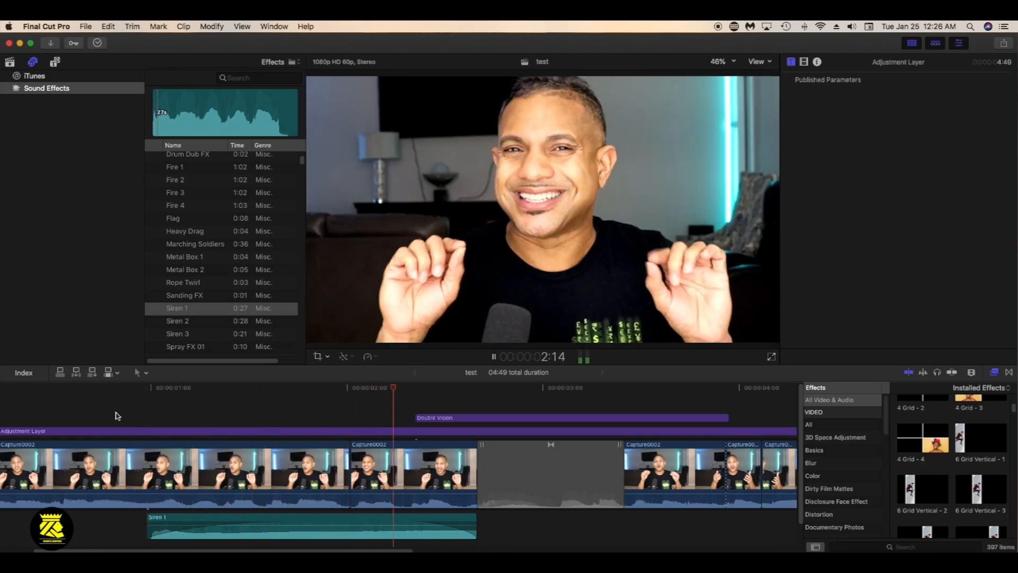
key(space)
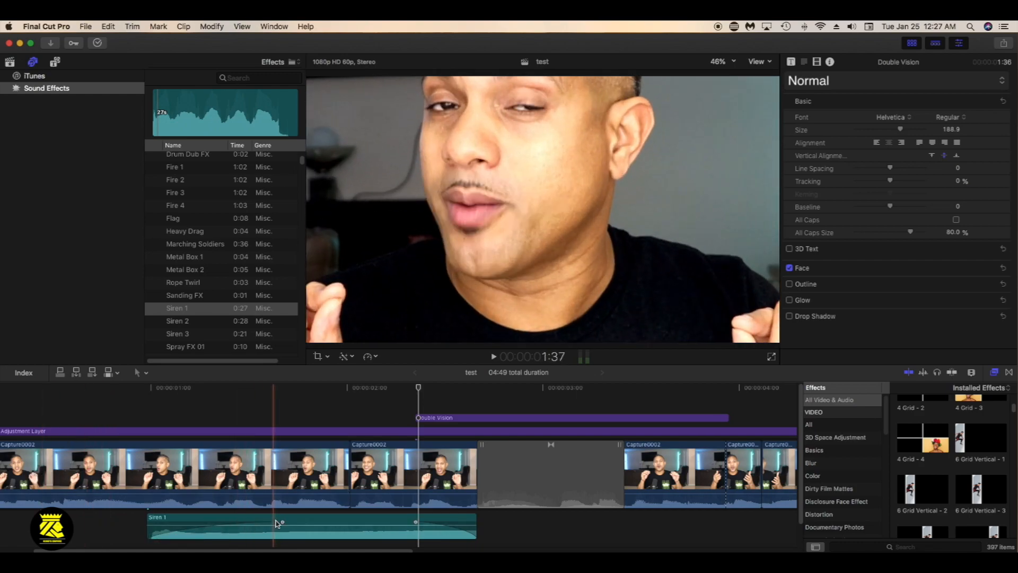
Remove the fade-in from Siren 1 and play the section again
drag(282, 522, 148, 526)
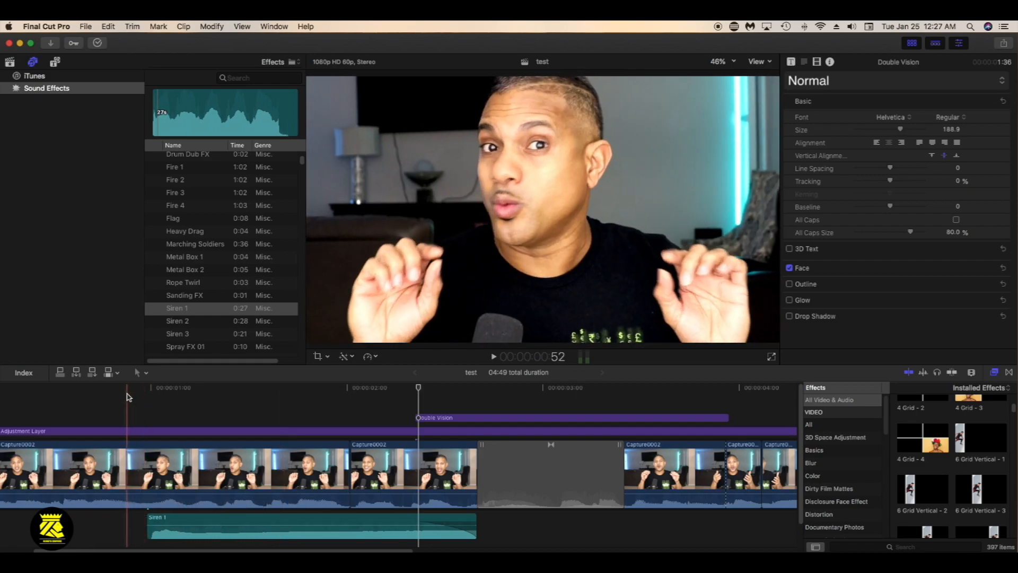
click(128, 395)
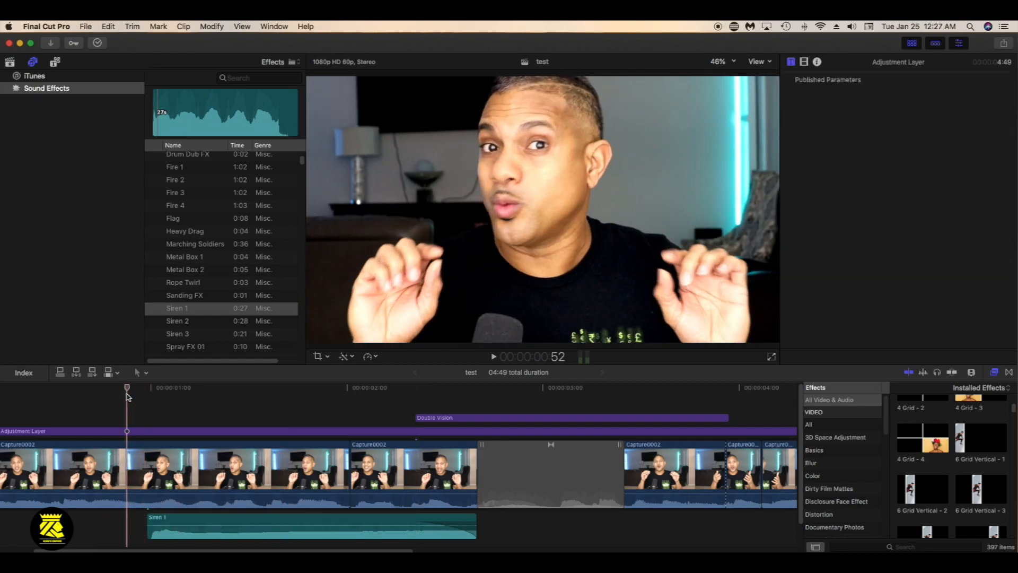
key(space)
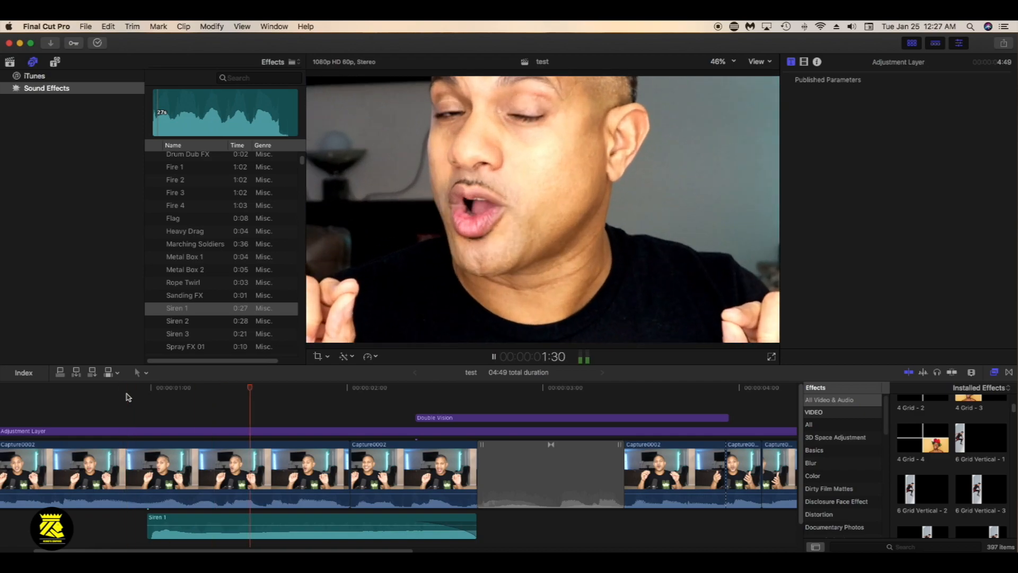
Lower the Siren 1 volume to -15 dB and play back the result
drag(248, 524, 250, 532)
click(107, 411)
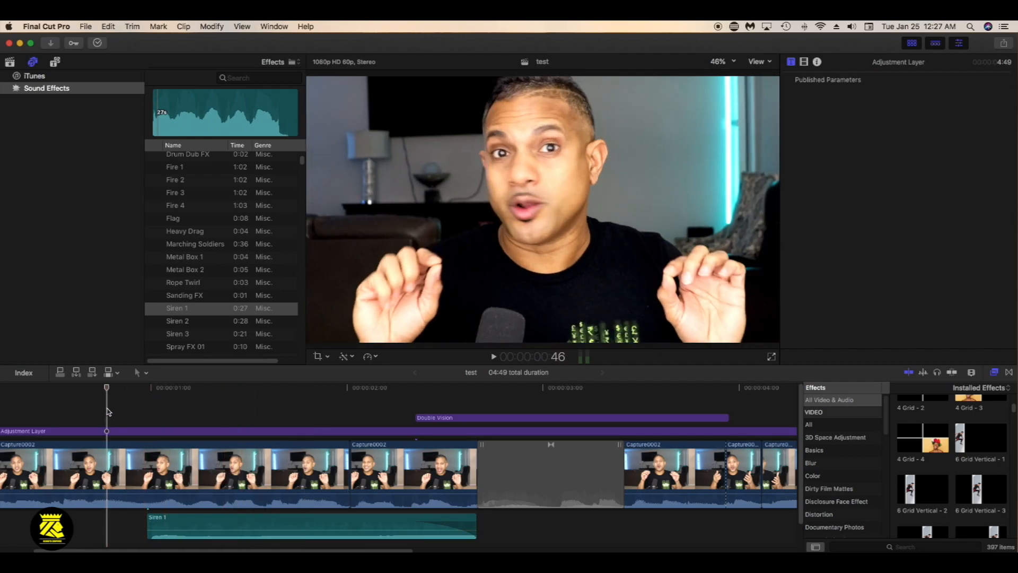
key(space)
key(space)
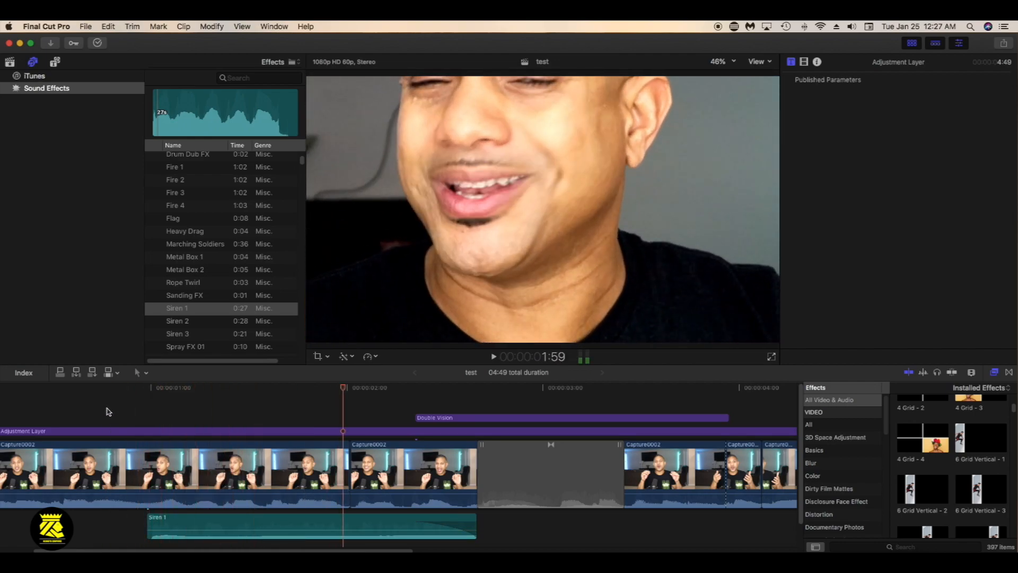
click(186, 522)
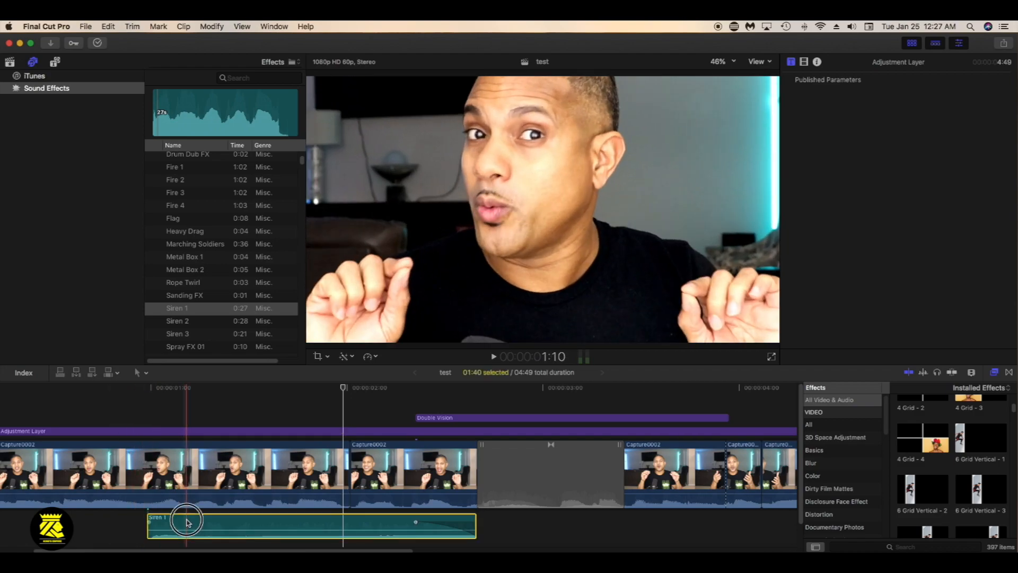
Browse the iTunes music library and preview Gloria Soca Parang and I Shall Know Him
scroll(186, 243, up, 5)
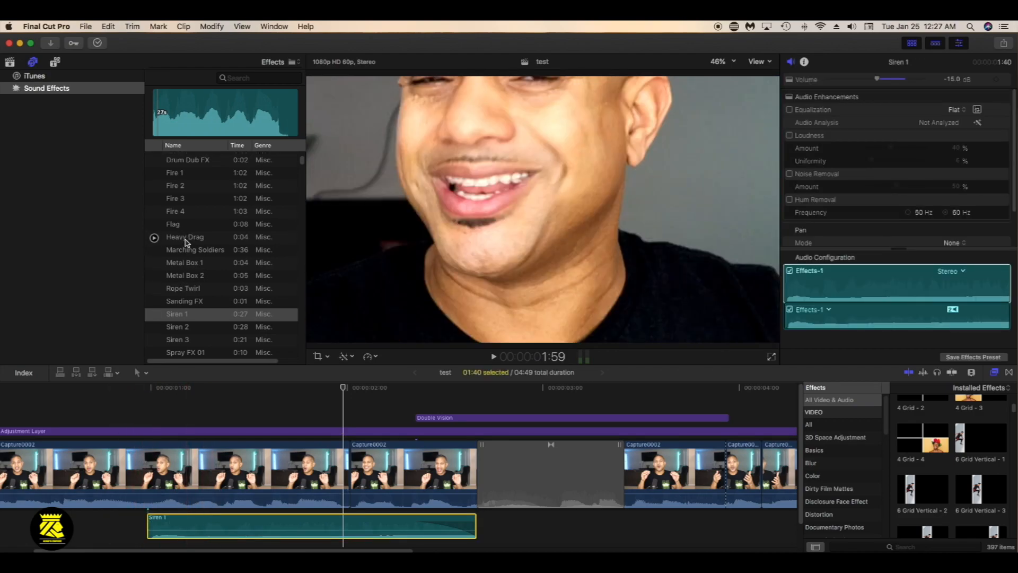
click(37, 76)
scroll(255, 262, down, 5)
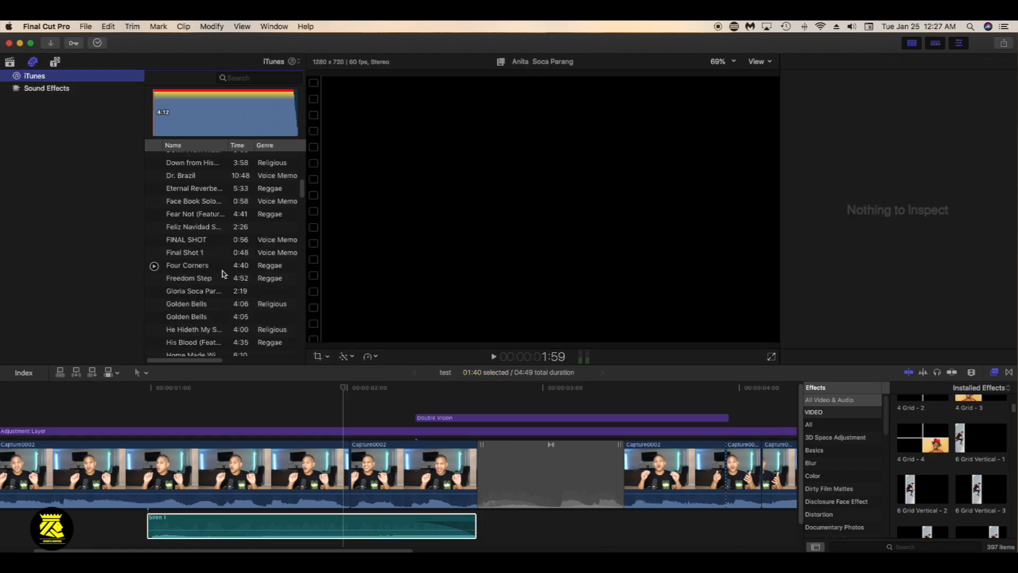
click(155, 271)
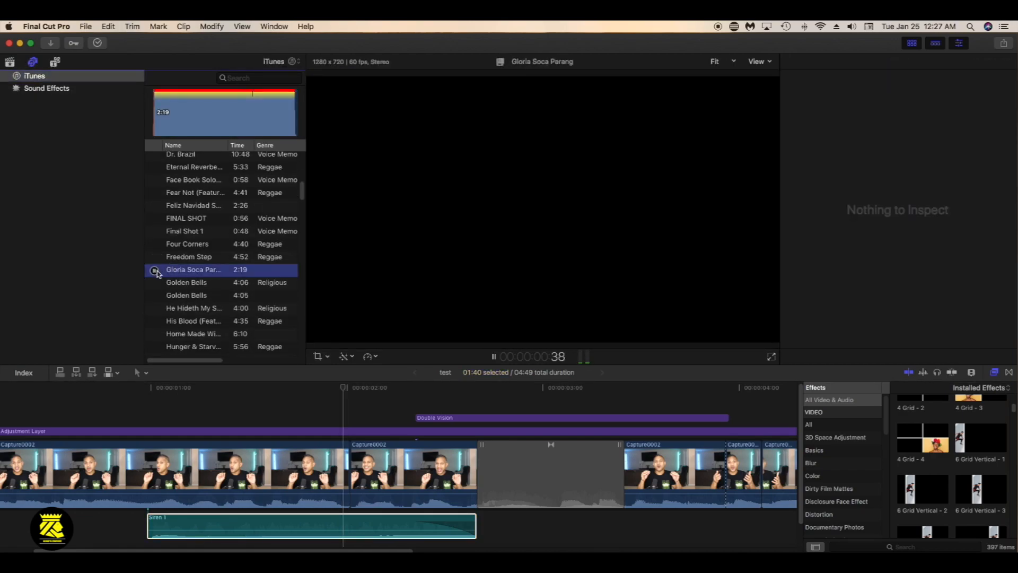
scroll(157, 272, down, 4)
click(154, 307)
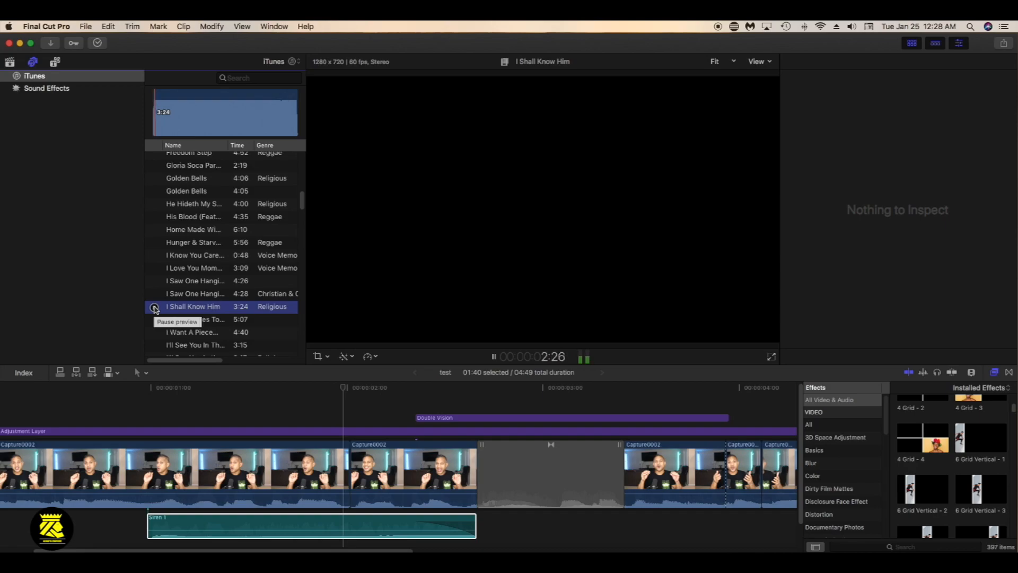
click(155, 307)
Add the song I Shall Know Him beneath the clip following the transition and roughly shorten its end to 3:00
drag(197, 305, 652, 398)
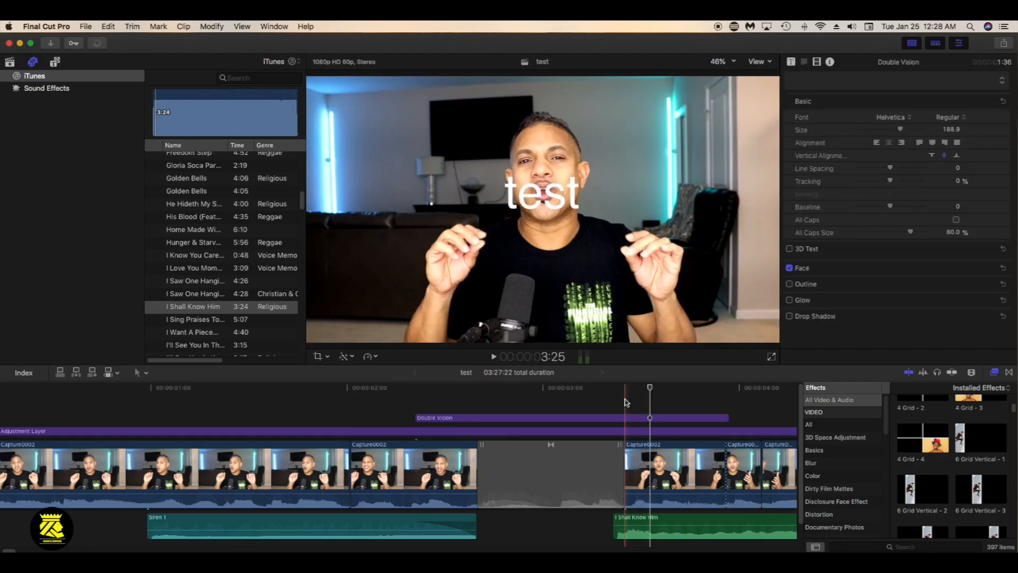
key(super+minus)
key(super+minus)
key(super+minus)
key(super+minus)
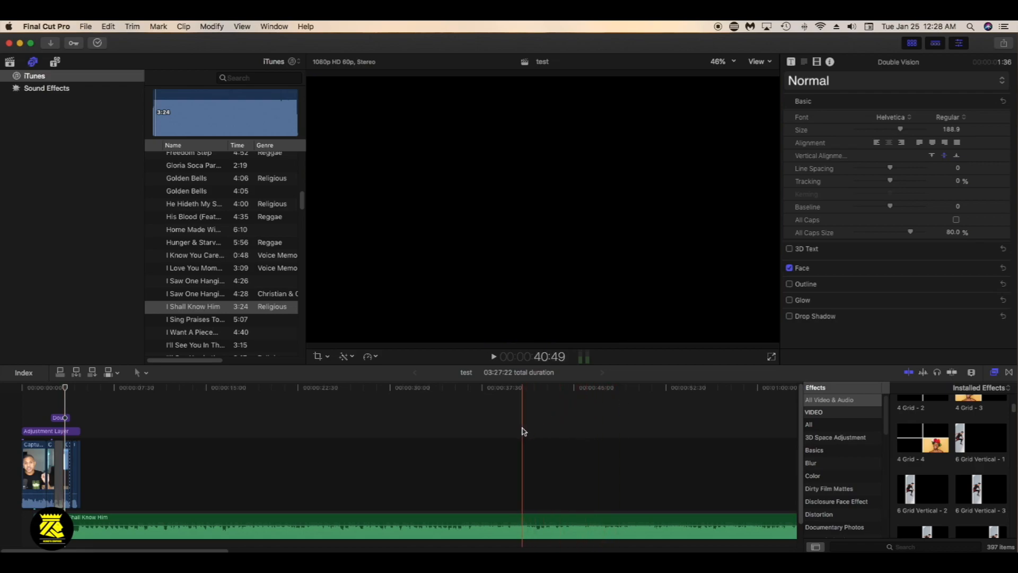
key(super+minus)
key(super+minus)
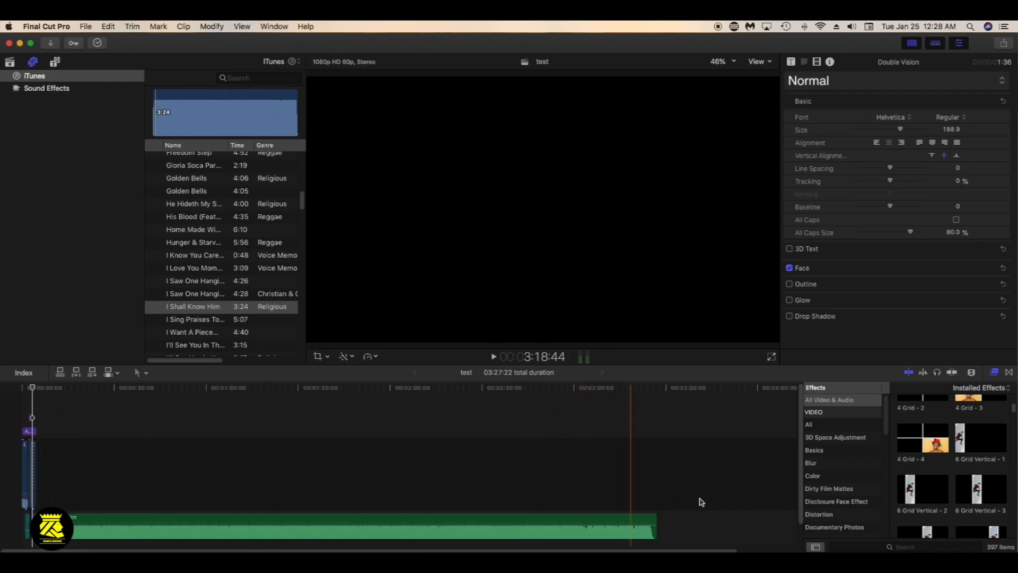
drag(657, 524, 32, 524)
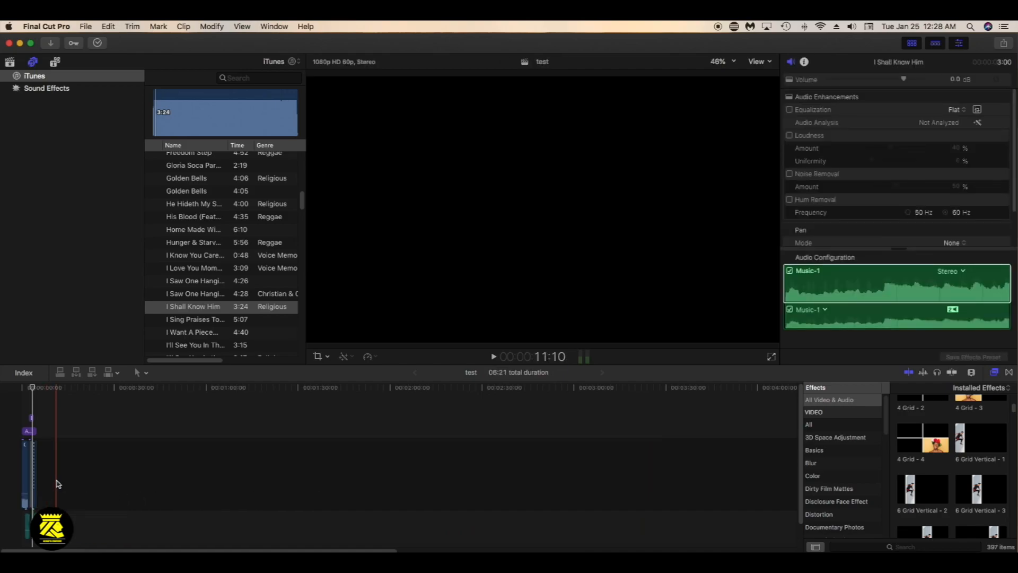
Trim the song to 1:26 so it ends with the last video clip, and play it back
key(super+equal)
key(super+equal)
key(super+equal)
key(super+equal)
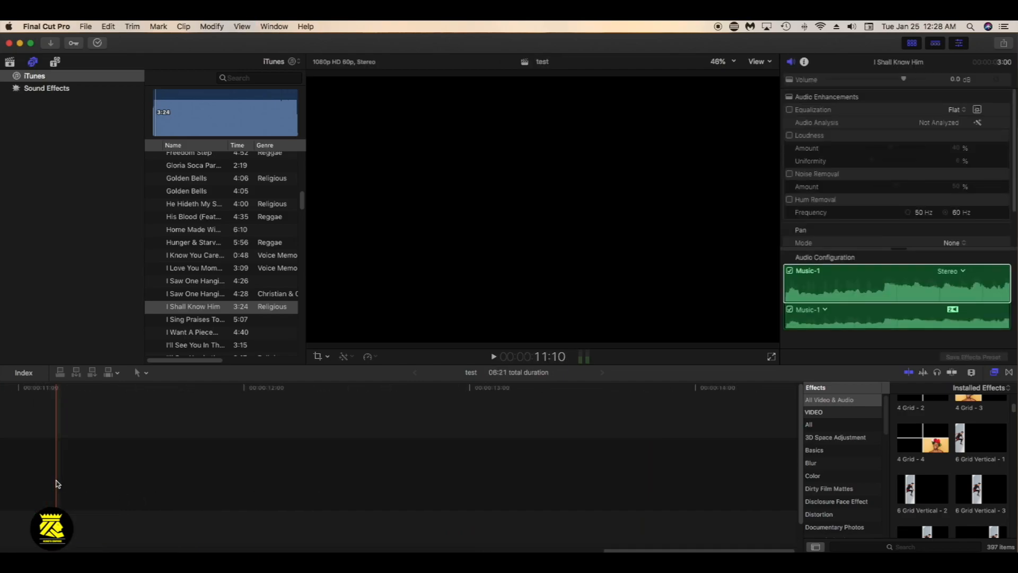
drag(626, 548, 202, 551)
drag(621, 530, 366, 528)
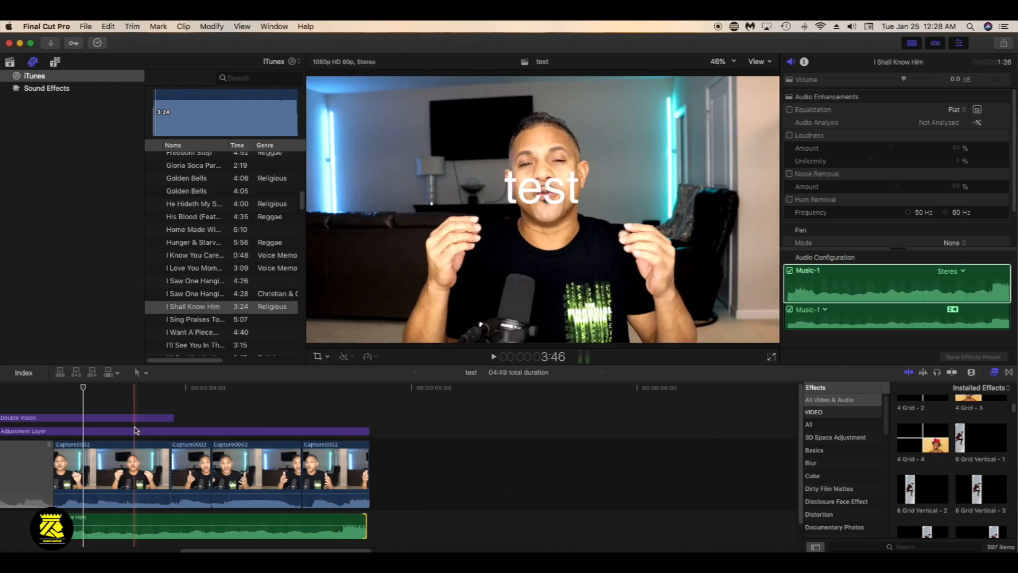
click(31, 392)
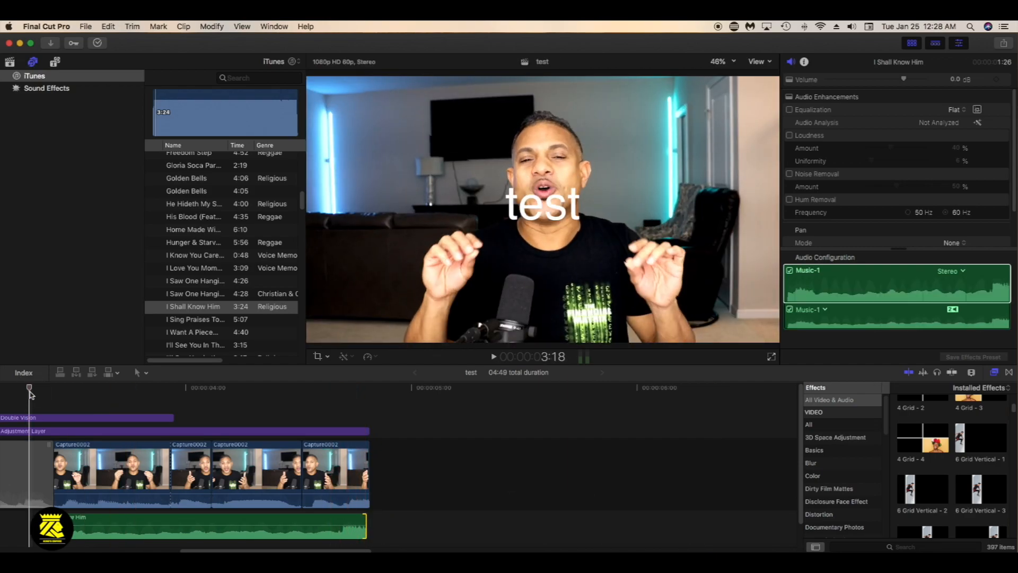
key(space)
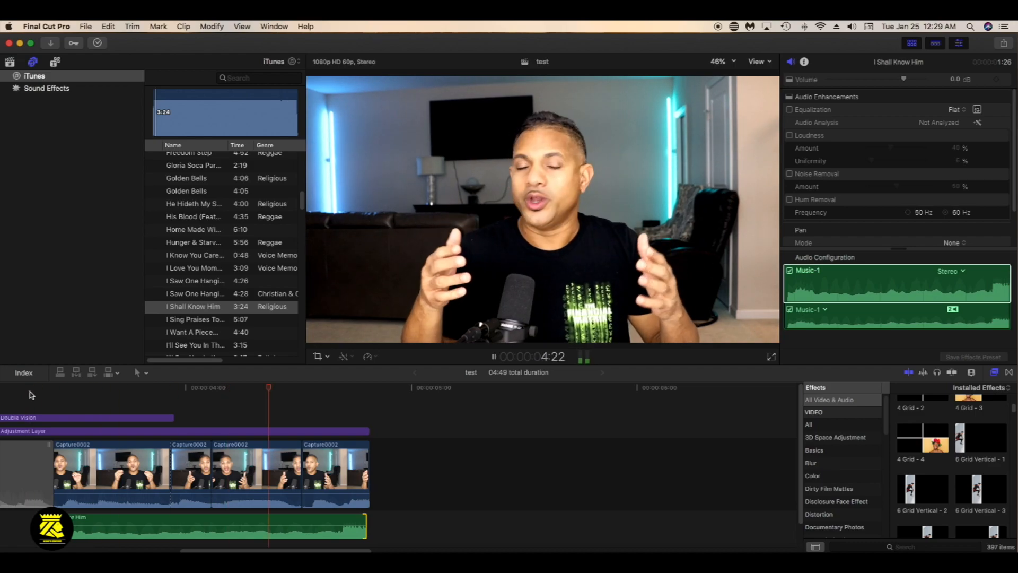
Lower the I Shall Know Him volume to -9 dB, fade it in and out, and play the section
mouse_move(146, 520)
mouse_down()
mouse_move(148, 532)
mouse_move(147, 523)
mouse_up()
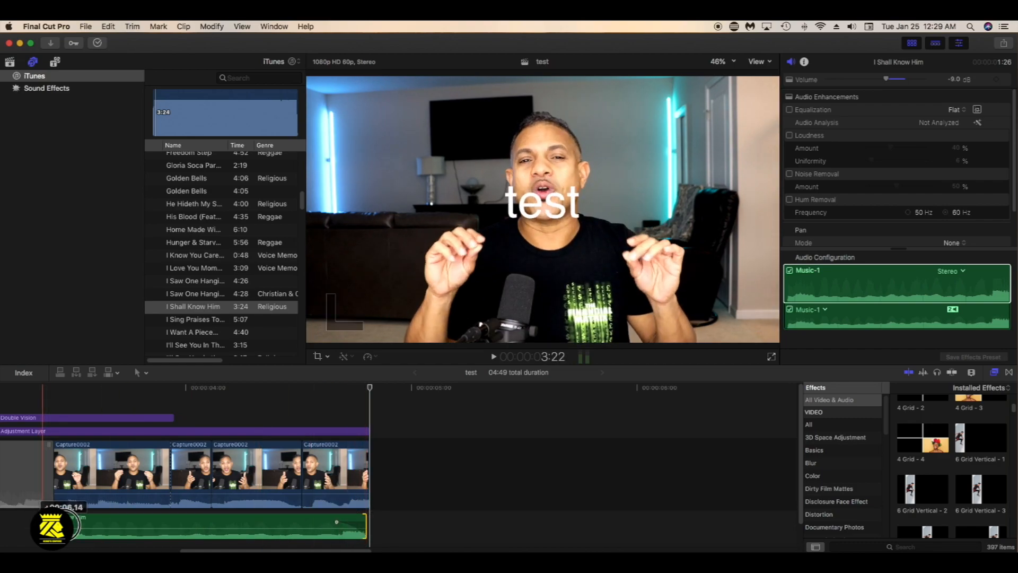
drag(78, 525, 105, 522)
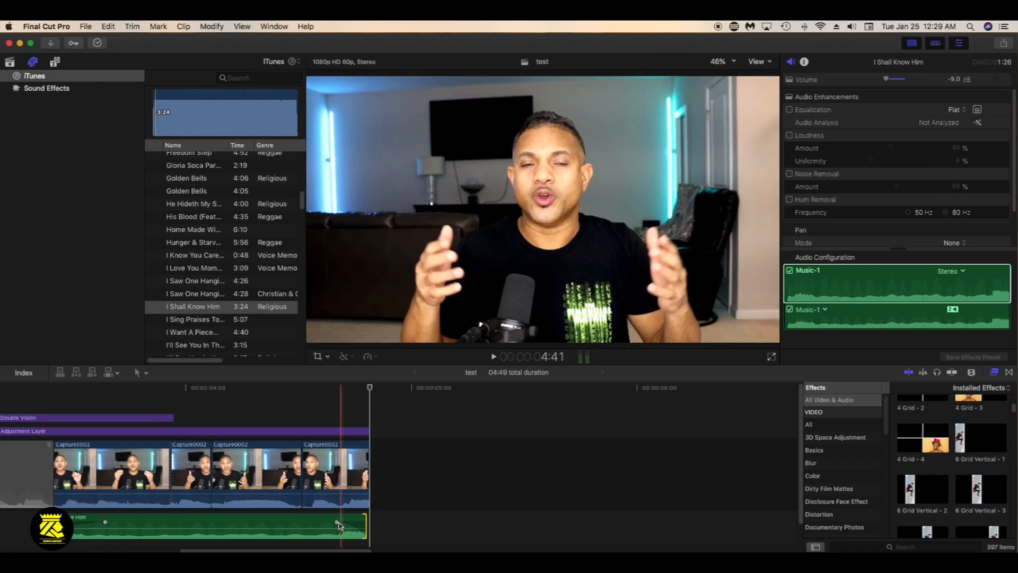
click(32, 400)
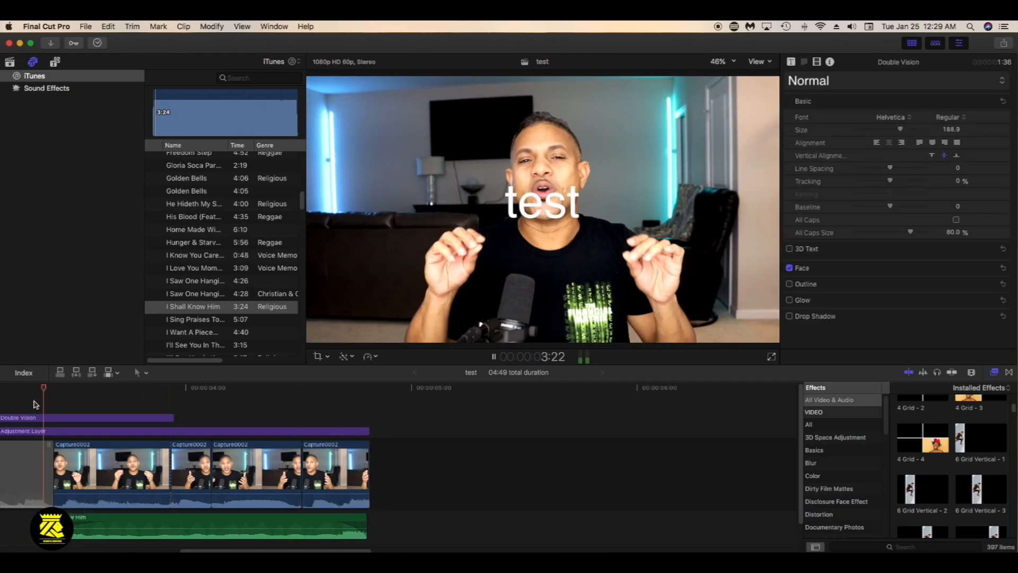
key(space)
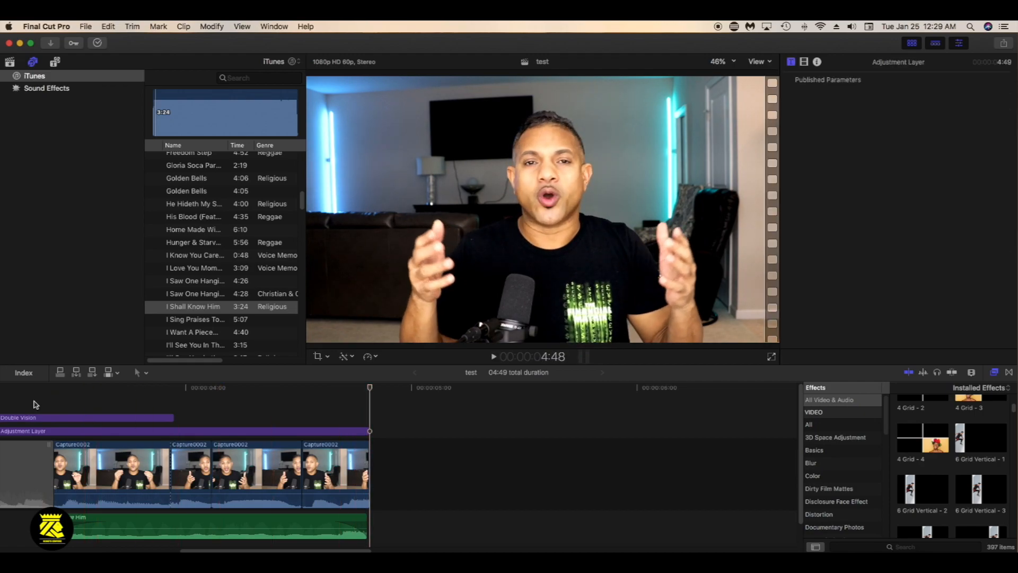
key(space)
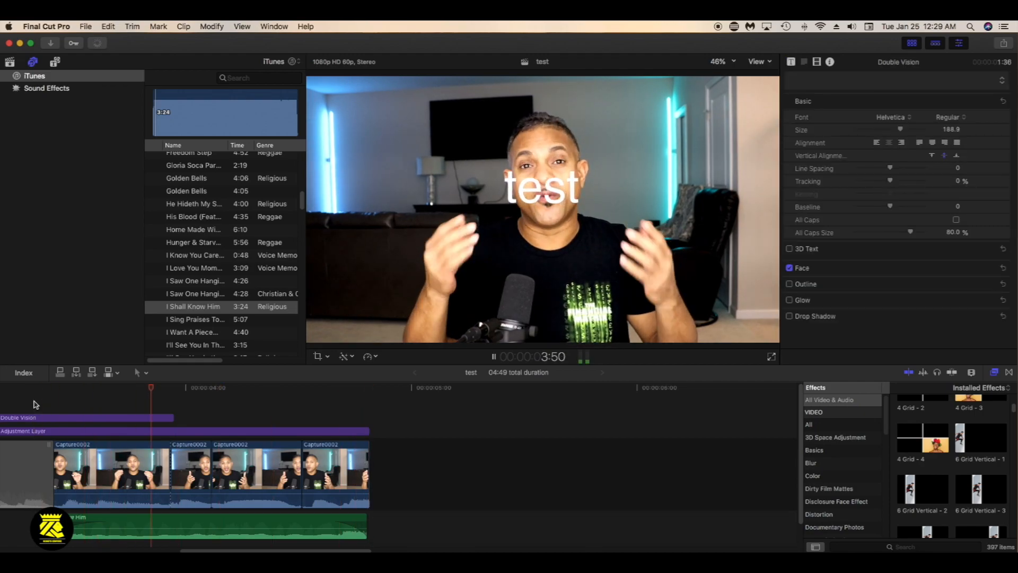
key(space)
Reduce the song's volume further and listen to it again under the voice
drag(194, 527, 194, 531)
click(34, 388)
key(space)
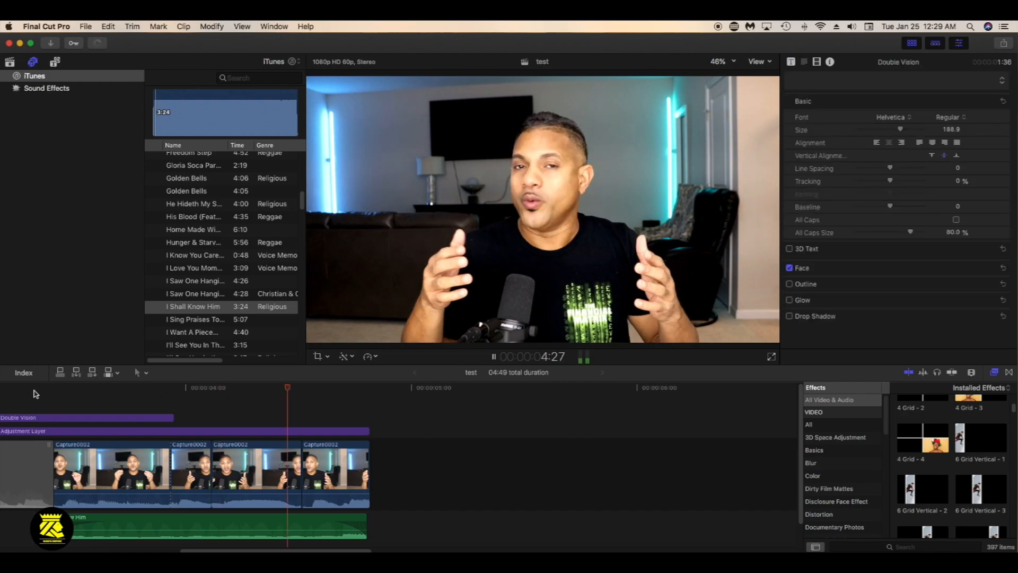
Delete the last three Capture0002 clips and extend the preceding clip until the project lasts 05:42, playing back the result
drag(397, 468, 198, 487)
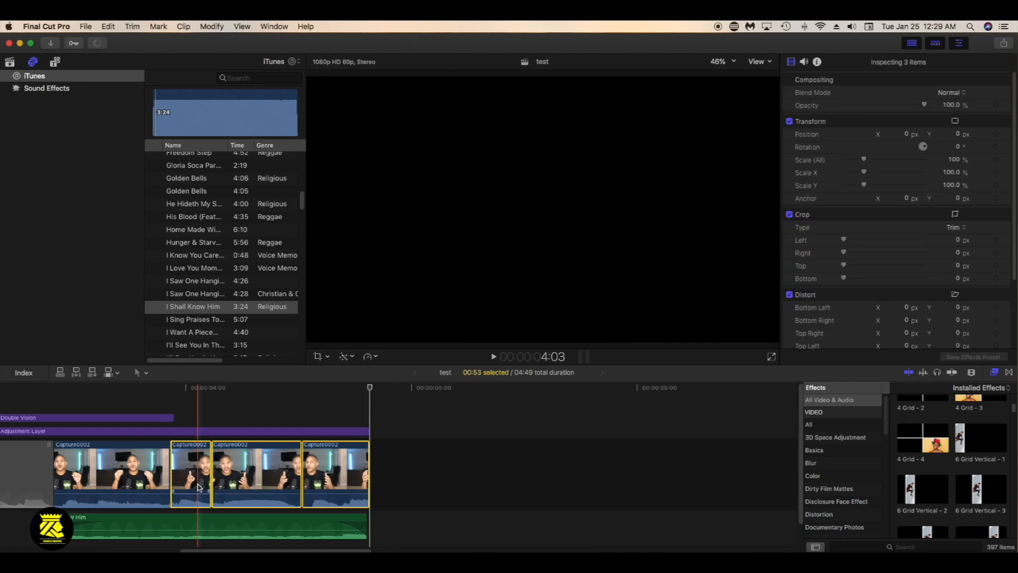
key(Delete)
drag(167, 484, 567, 484)
click(36, 399)
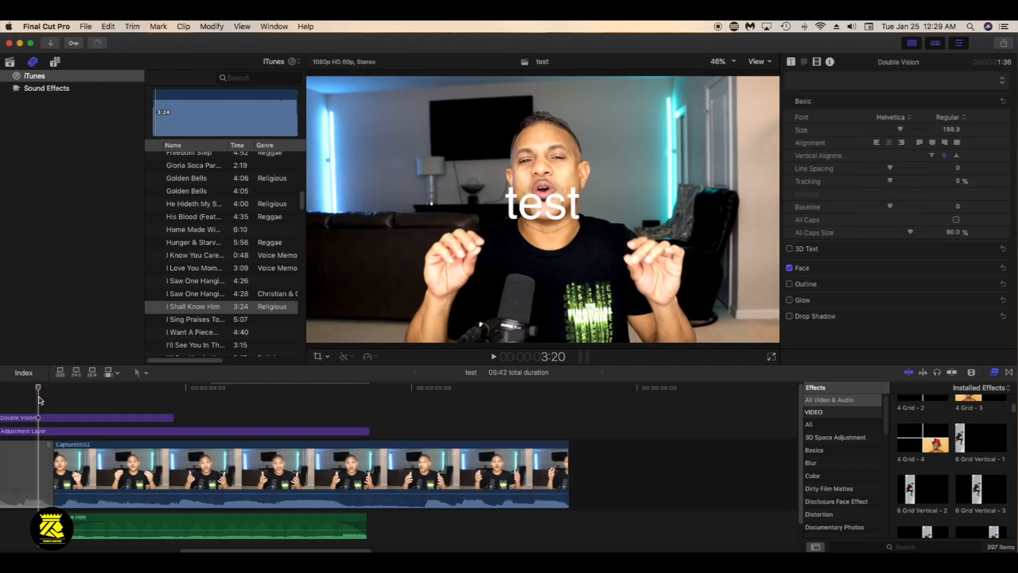
key(space)
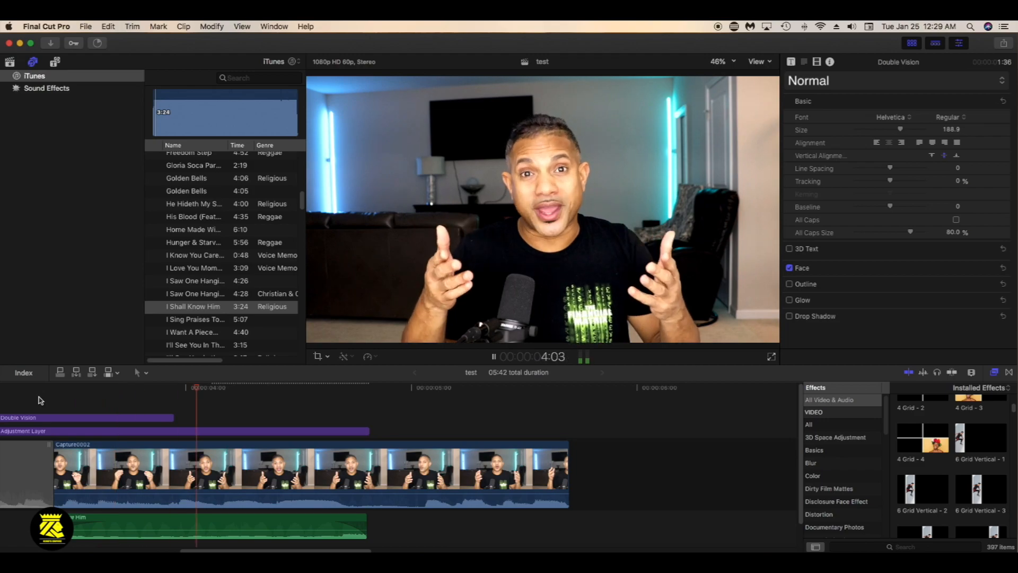